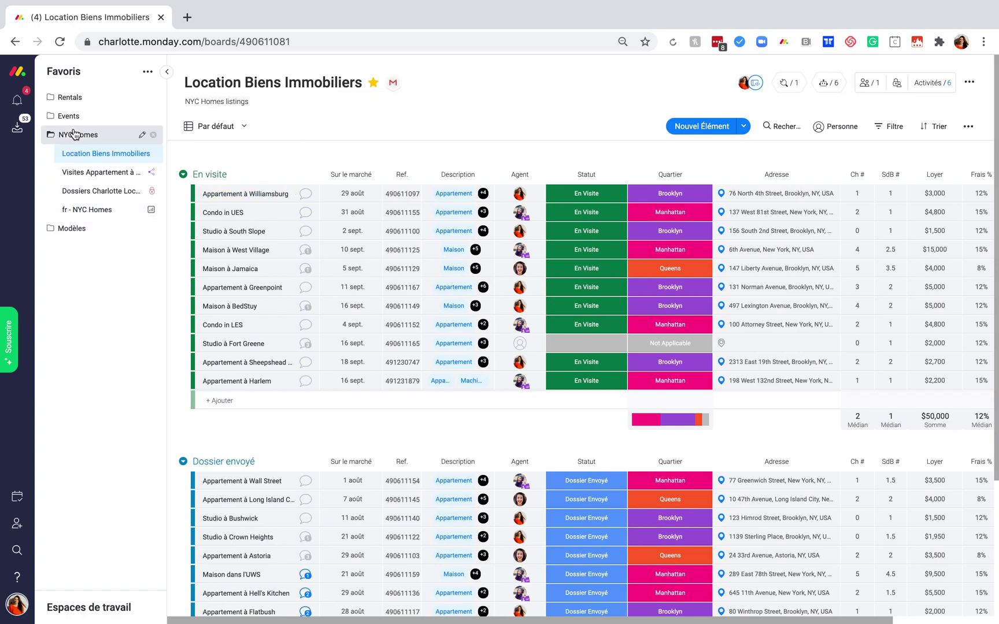
Browse the Favoris and Espaces de travail lists, then collapse the sidebar to widen the listings board.
left_click(148, 75)
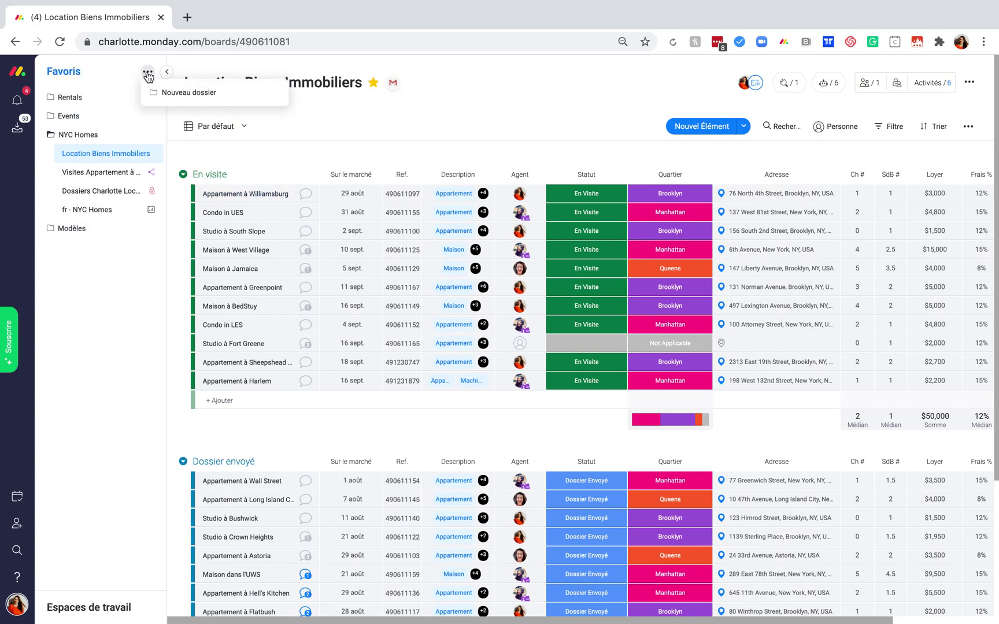
left_click(148, 75)
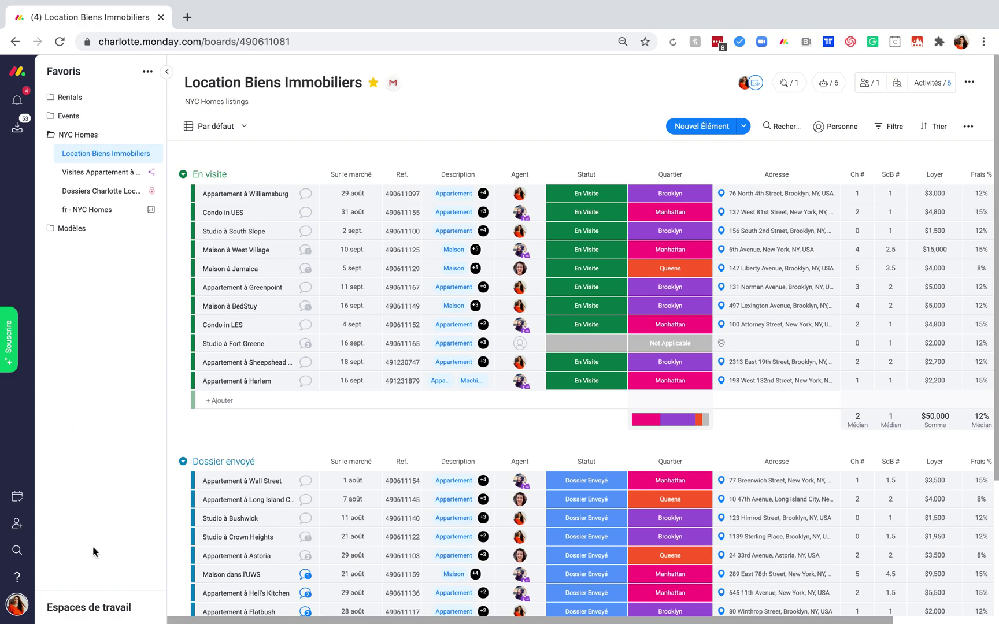
left_click(93, 609)
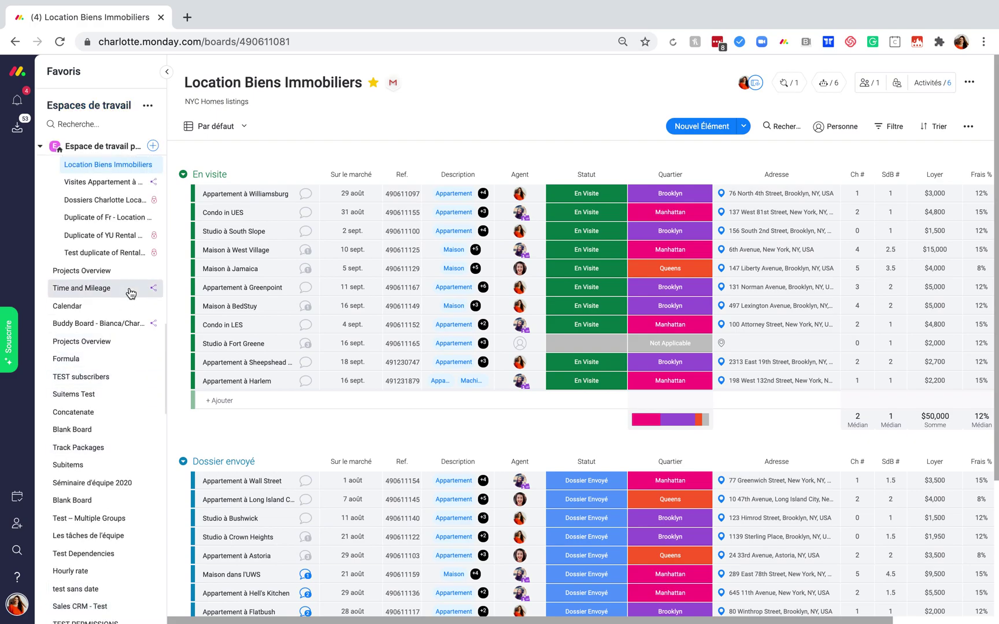
left_click(41, 146)
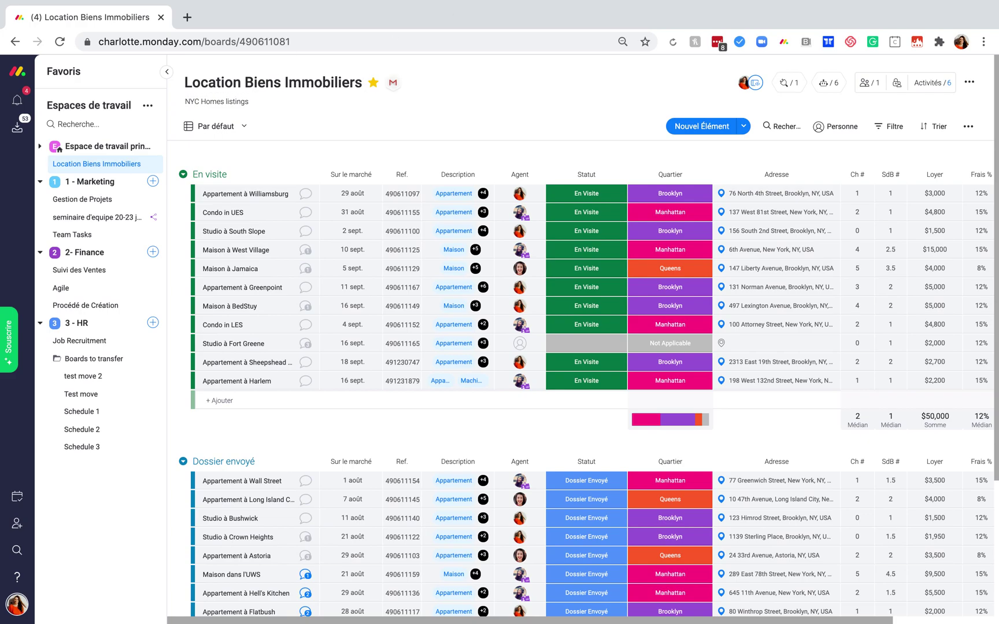
left_click(82, 81)
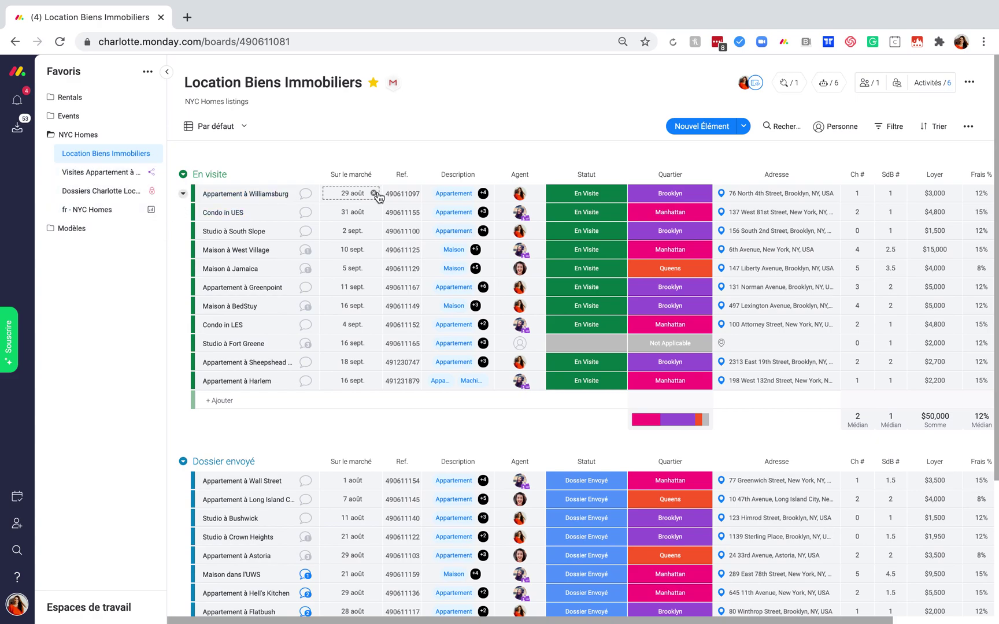
left_click(167, 72)
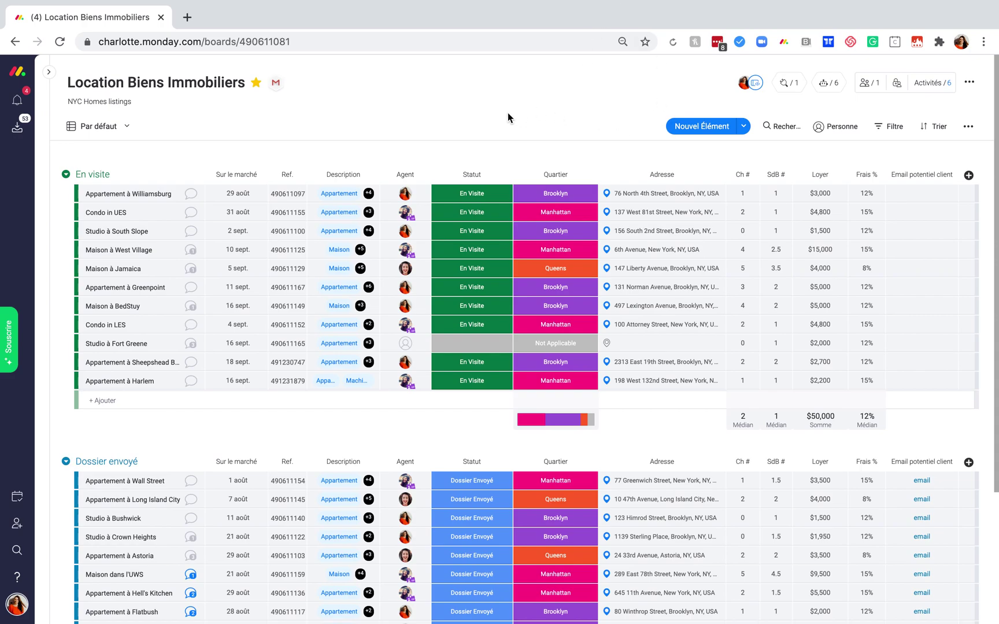
scroll(488, 192, "down", 2)
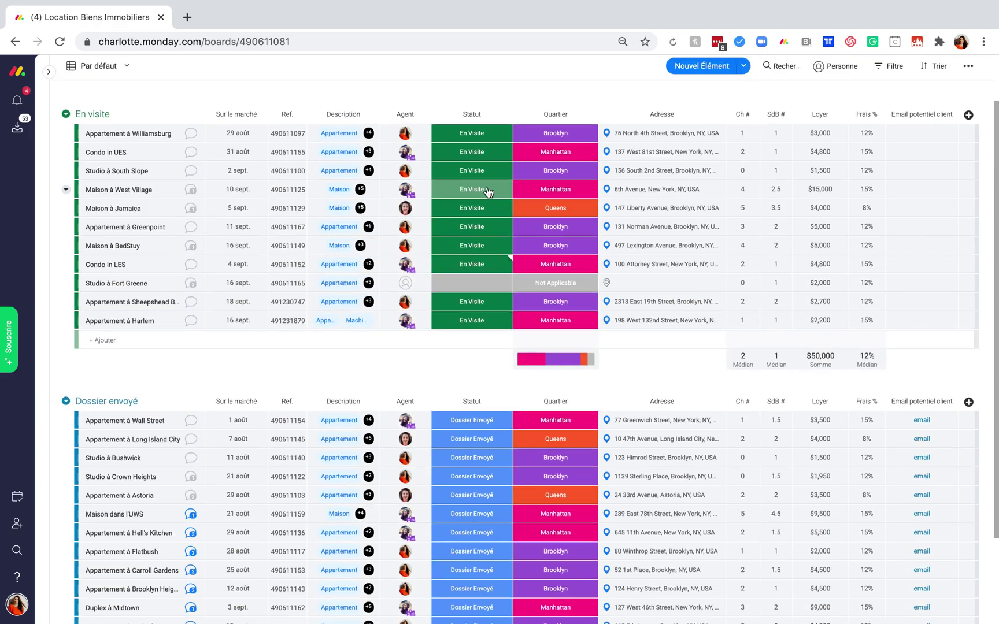
scroll(488, 191, "up", 1)
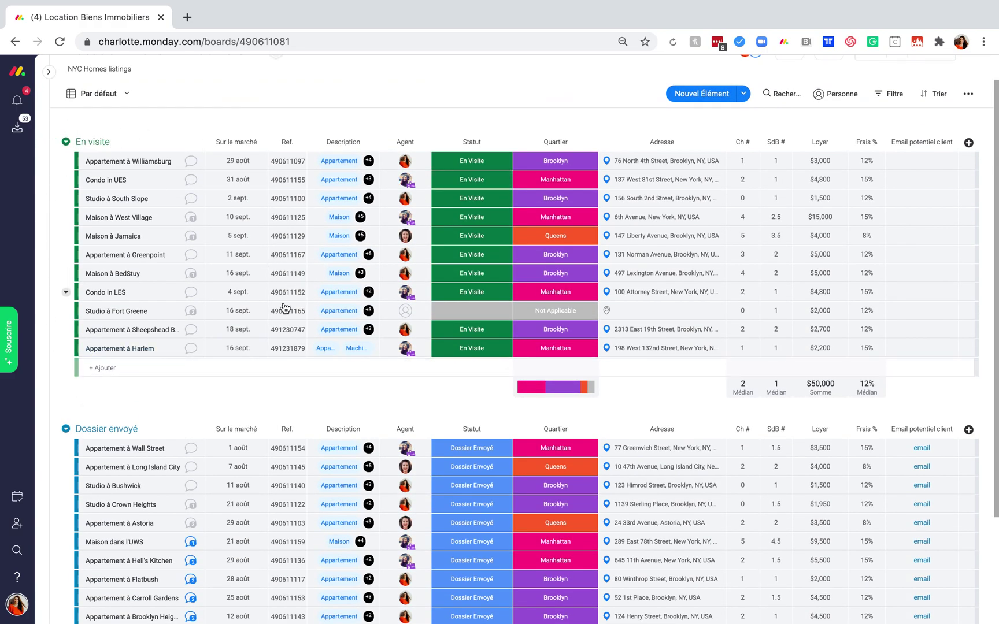
scroll(237, 341, "down", 4)
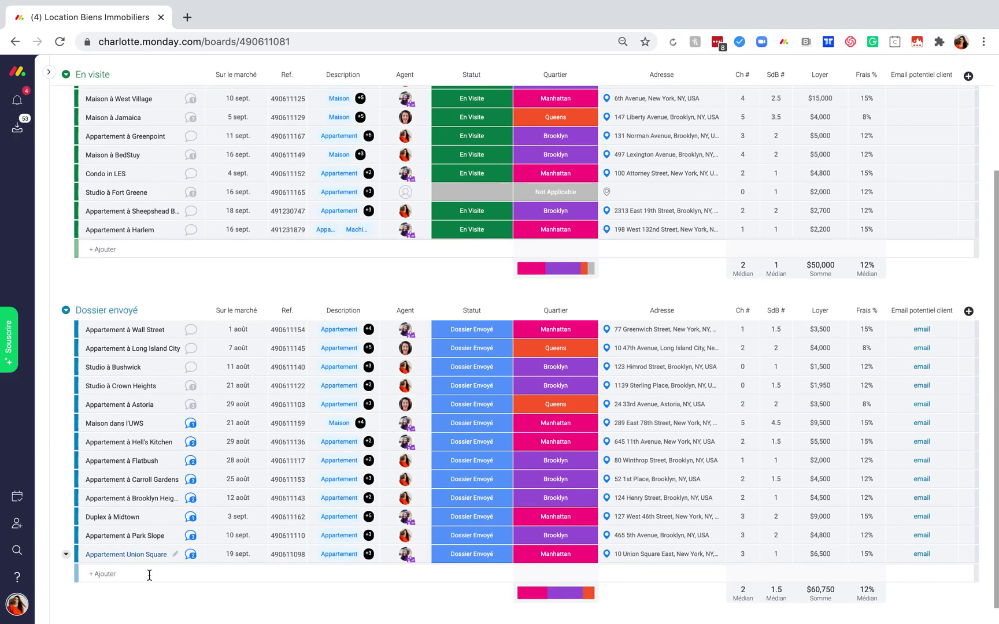
scroll(204, 274, "up", 1)
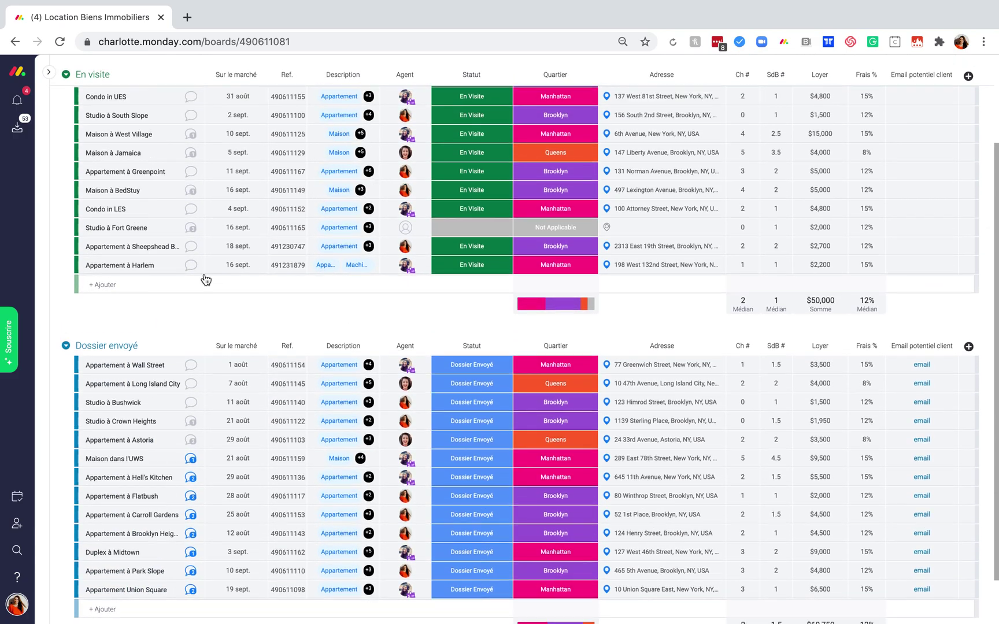
scroll(205, 280, "up", 3)
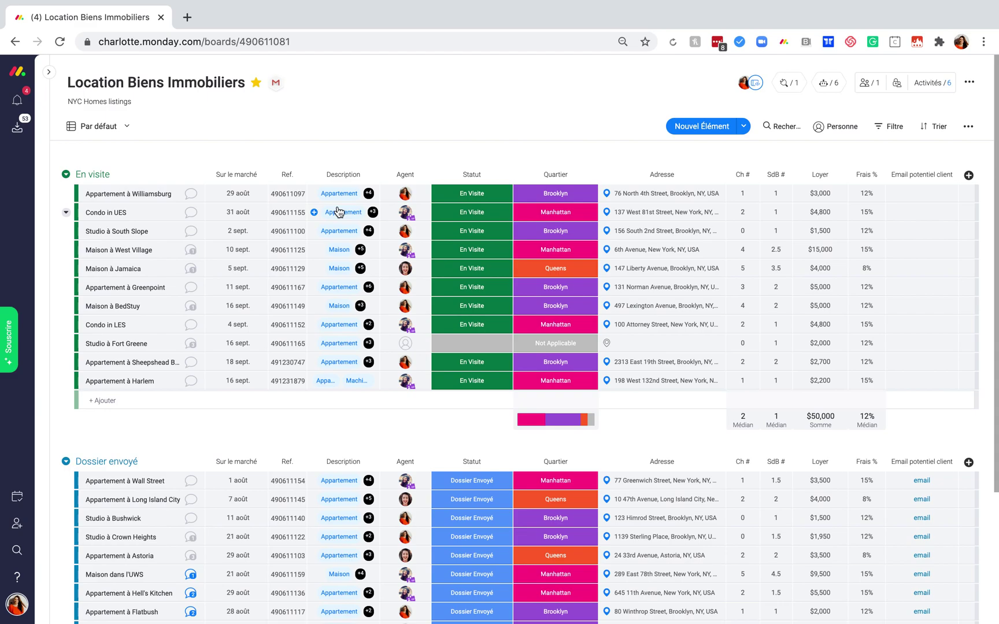
mouse_move(365, 250)
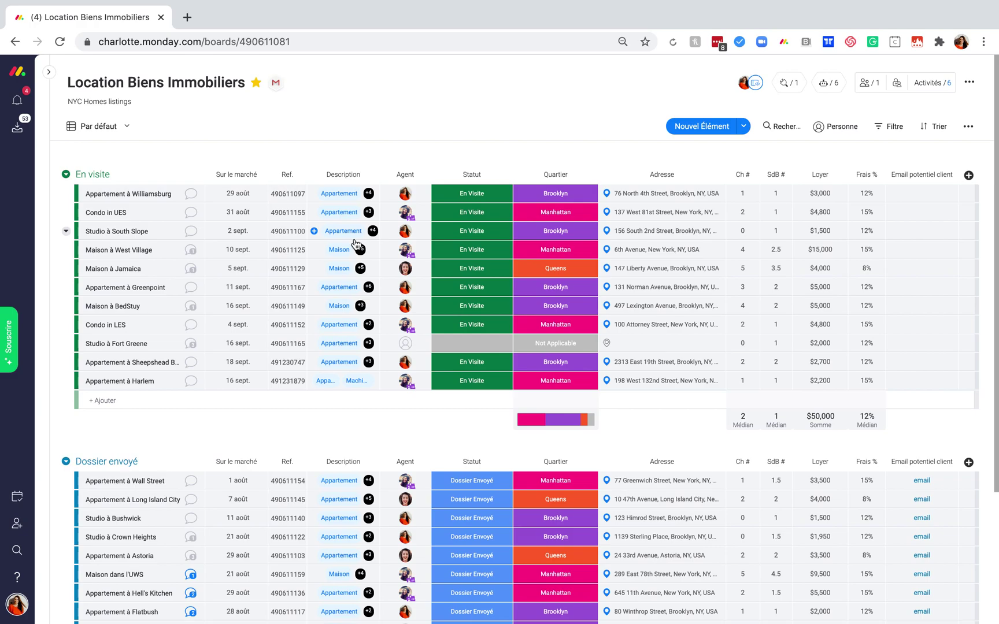
Create a new 'Cave' Description tag from Studio à South Slope's tag cell.
left_click(315, 232)
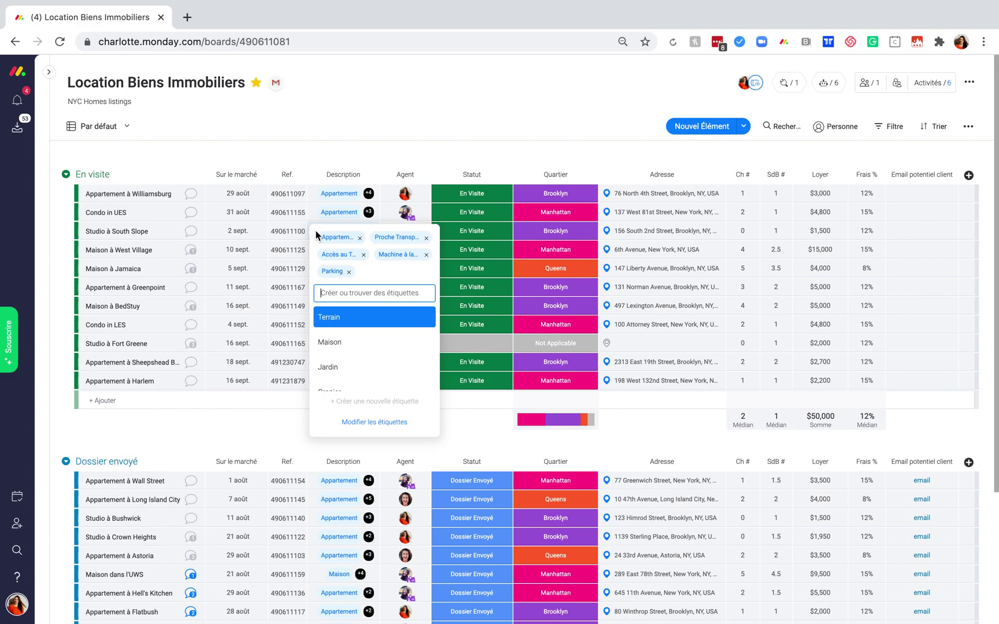
type("Cave")
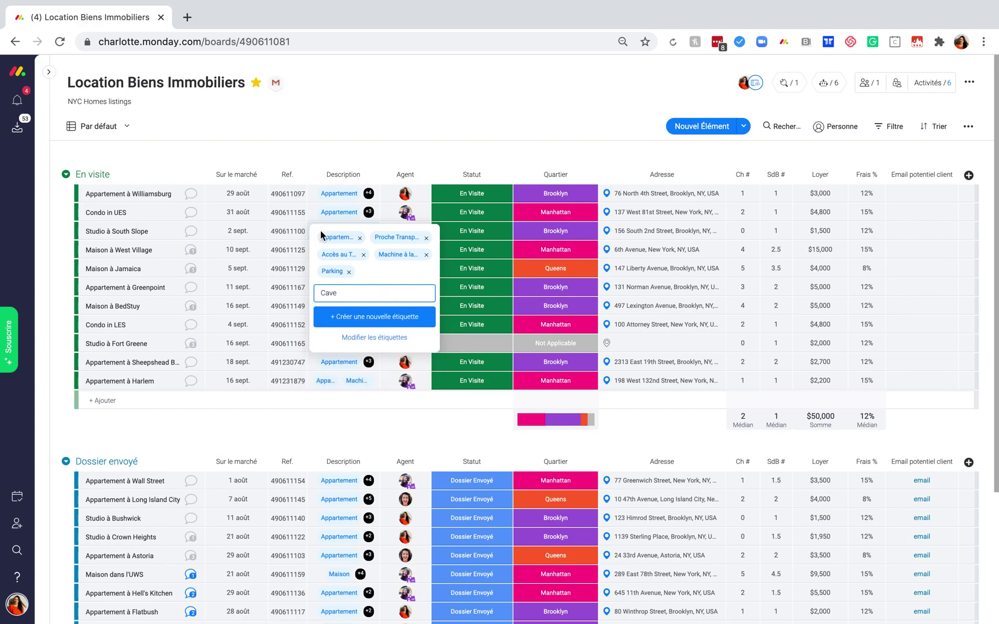
left_click(382, 319)
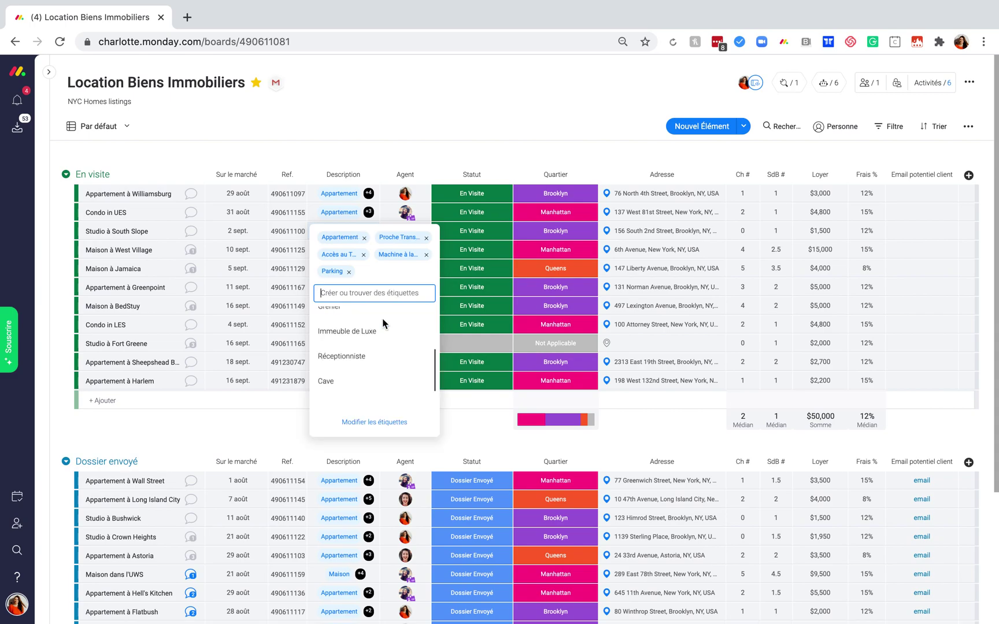
left_click(466, 127)
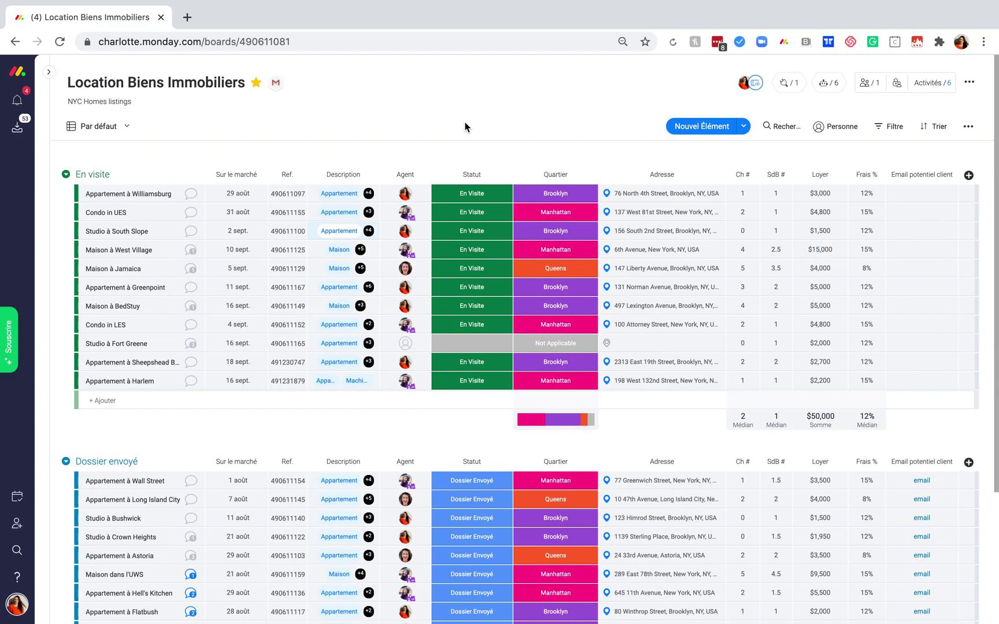
scroll(466, 127, "down", 1)
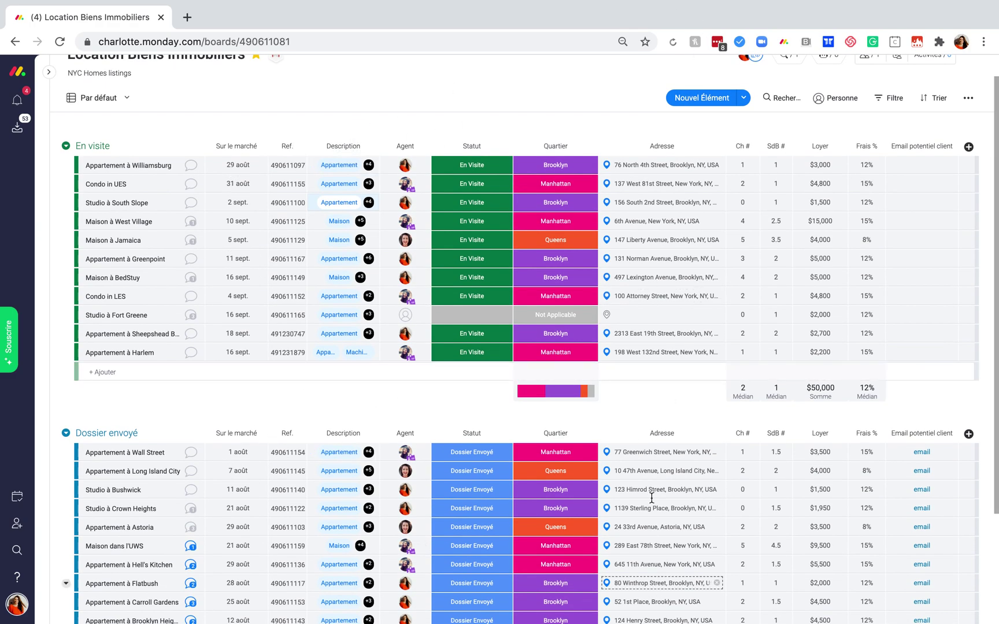
Filter the board to Réceptionniste listings (7 of 24) and save it as the new Tableau view.
left_click(894, 100)
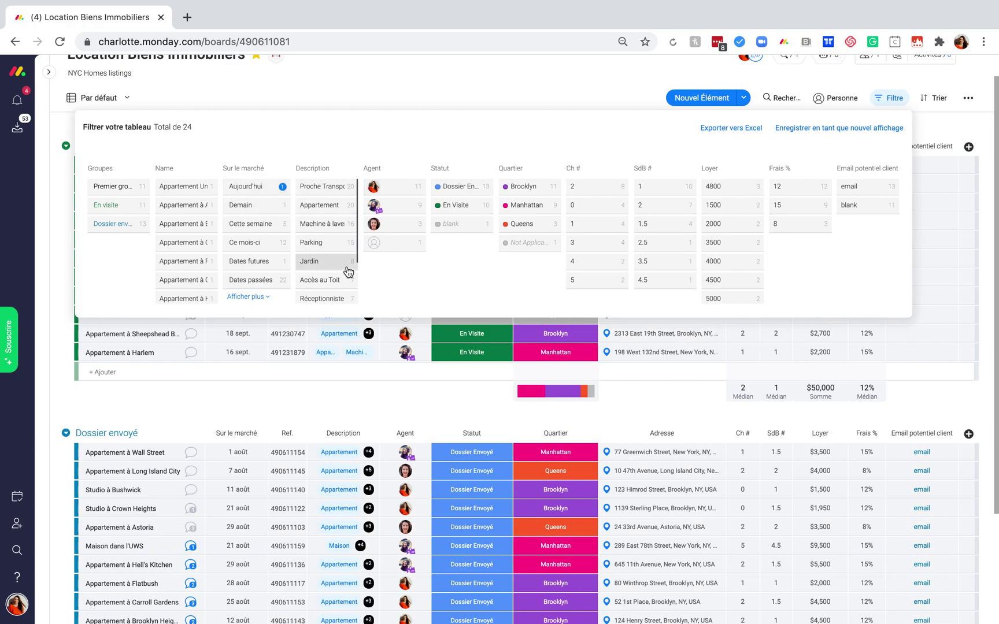
scroll(347, 272, "down", 1)
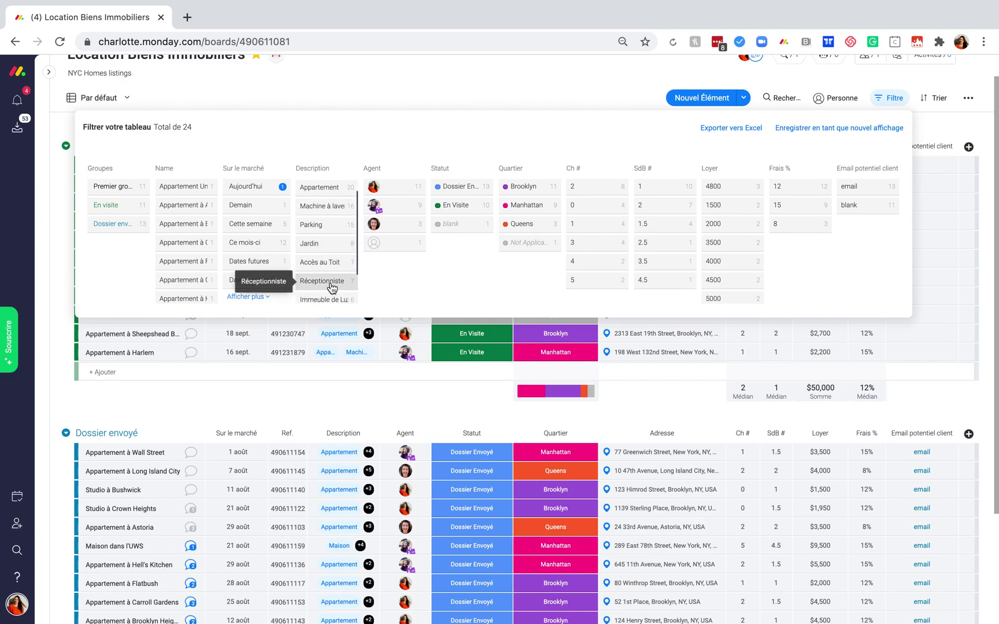
left_click(331, 283)
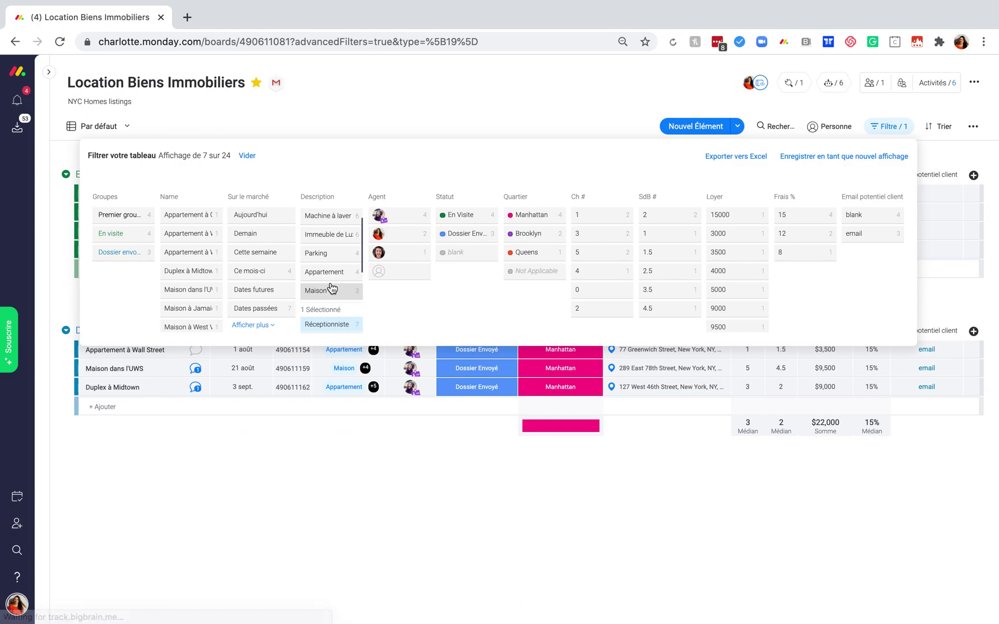
left_click(577, 111)
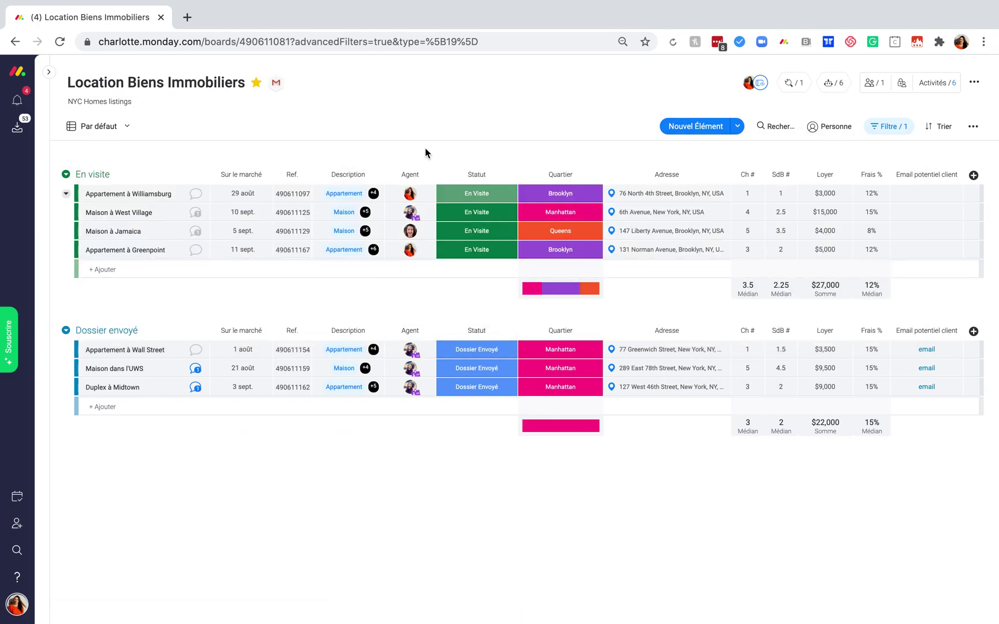
left_click(899, 131)
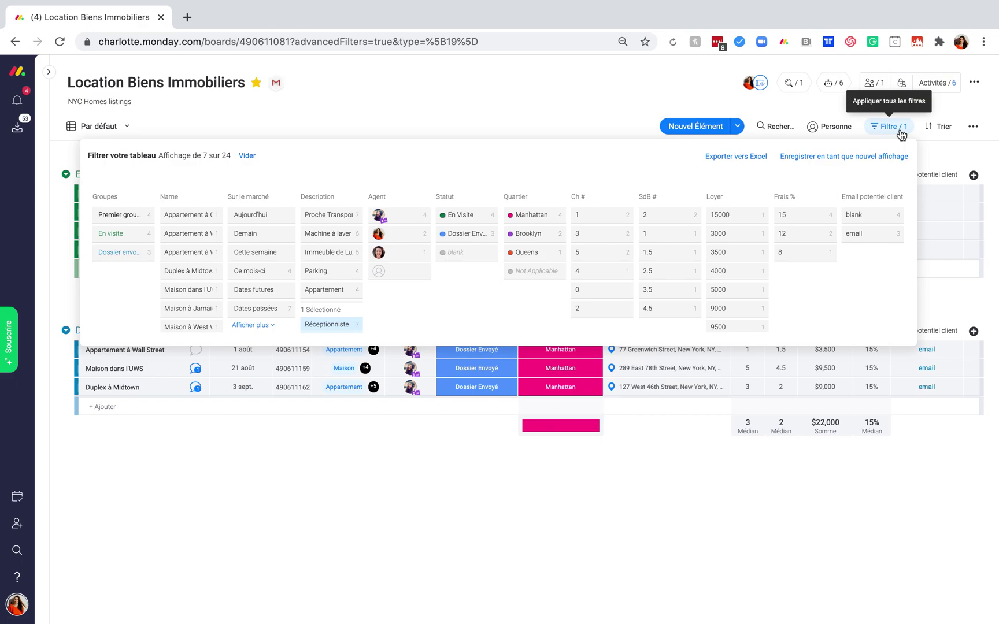
left_click(841, 156)
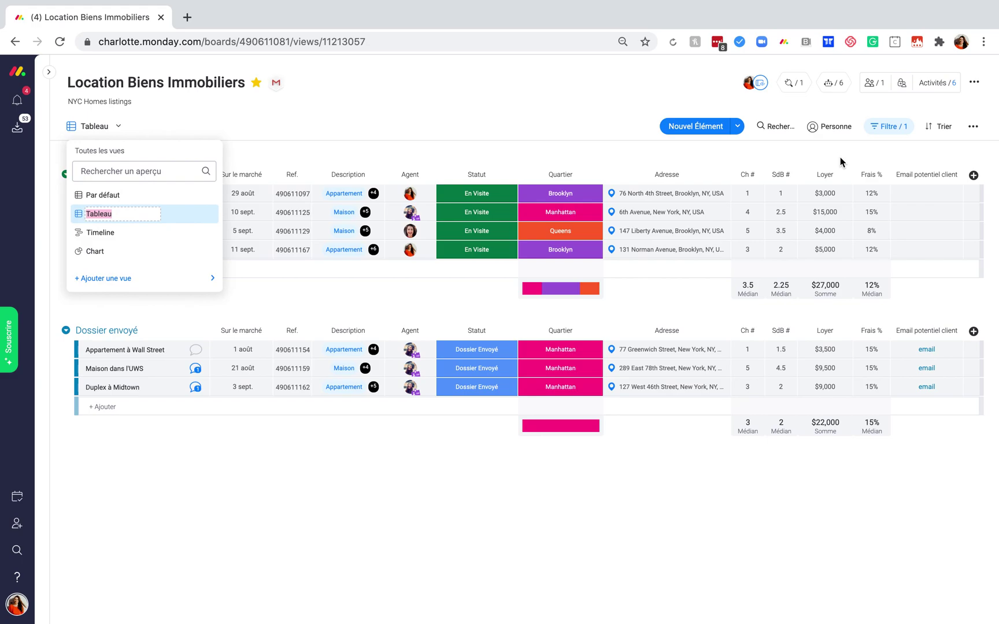
type("Apts")
type(" avec rec")
type("eptionniste")
key("Return")
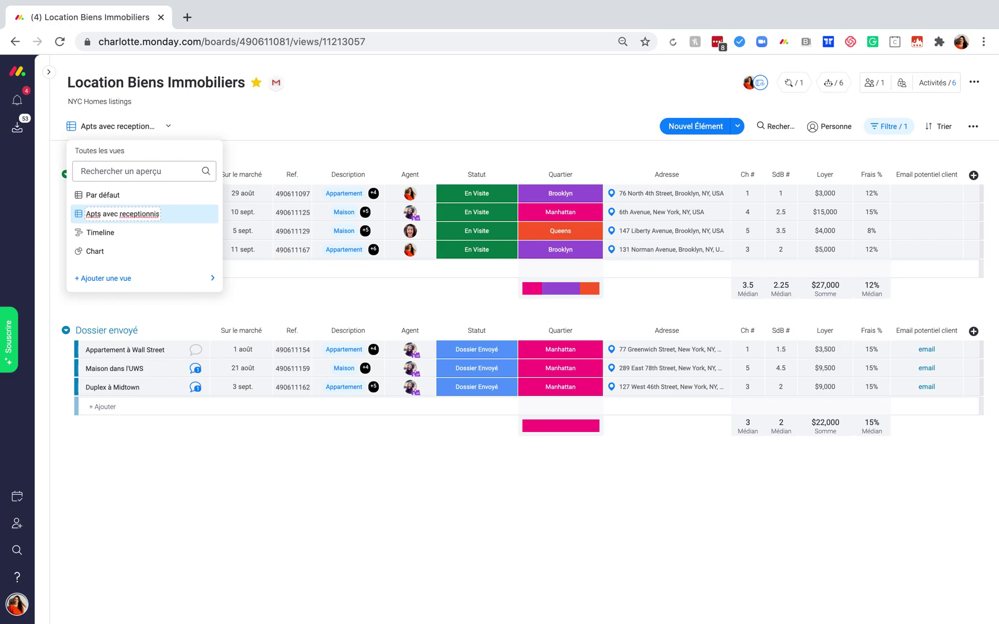
left_click(443, 109)
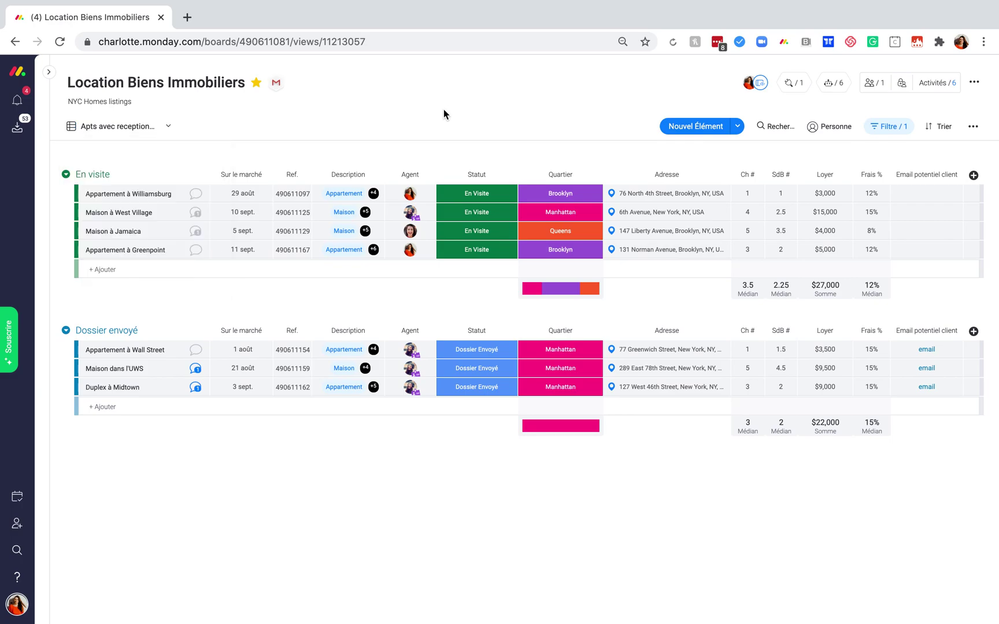
left_click(144, 127)
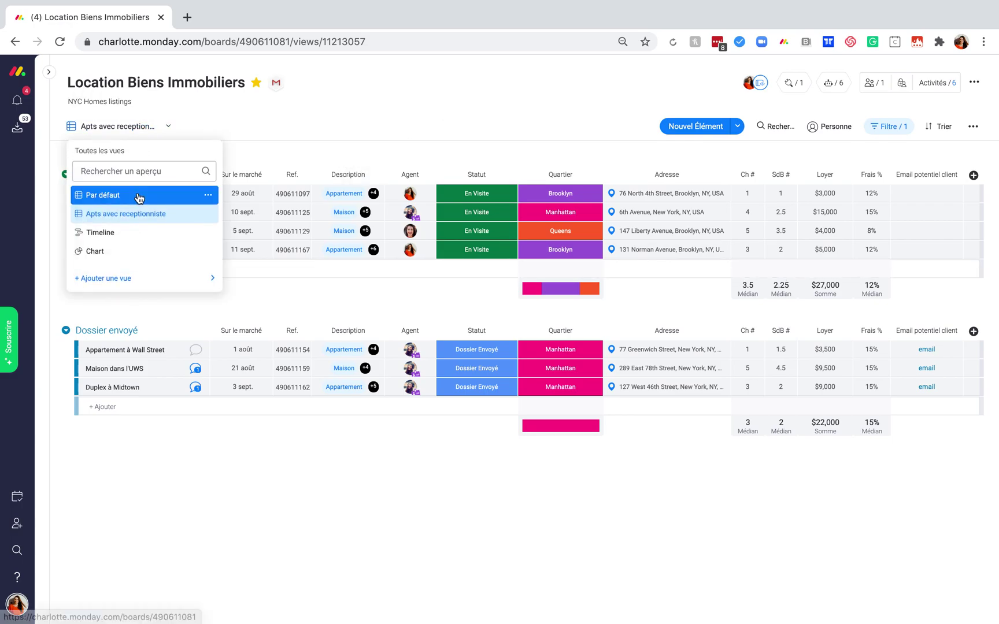
left_click(134, 196)
left_click(128, 127)
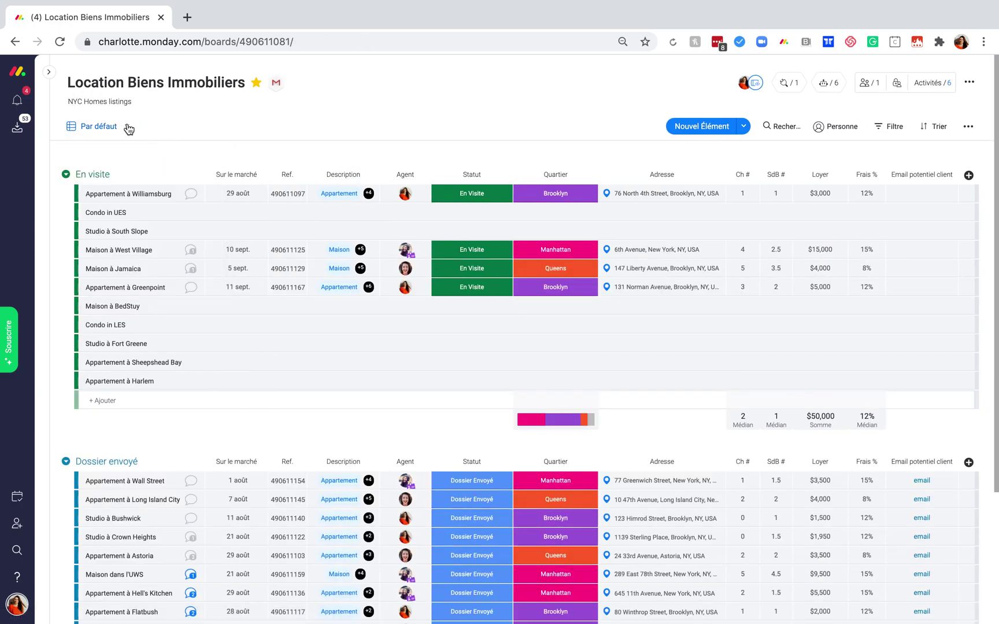
left_click(129, 127)
left_click(133, 215)
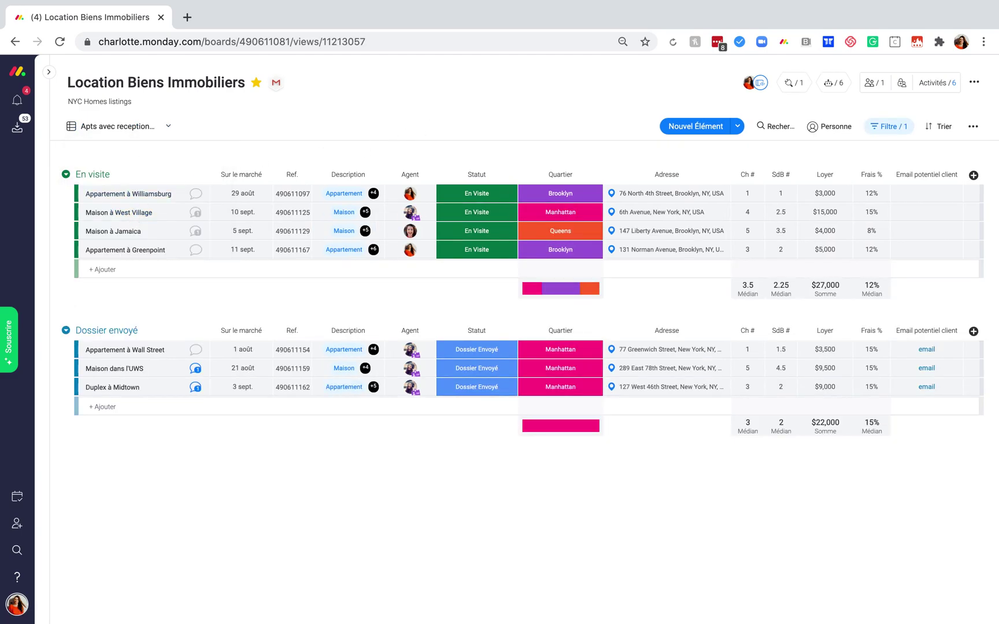
left_click(152, 130)
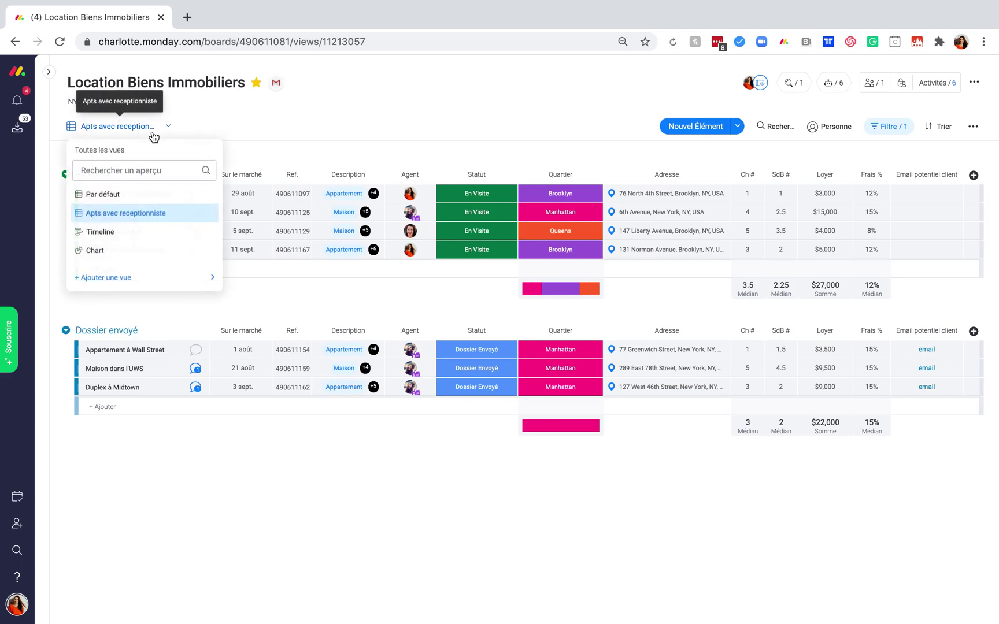
left_click(147, 199)
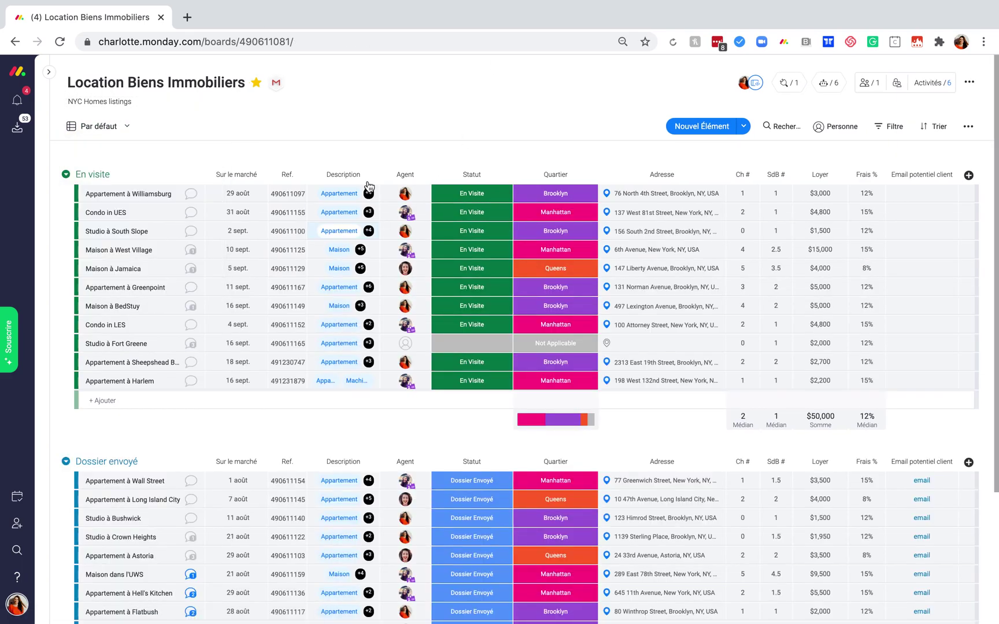
mouse_move(407, 307)
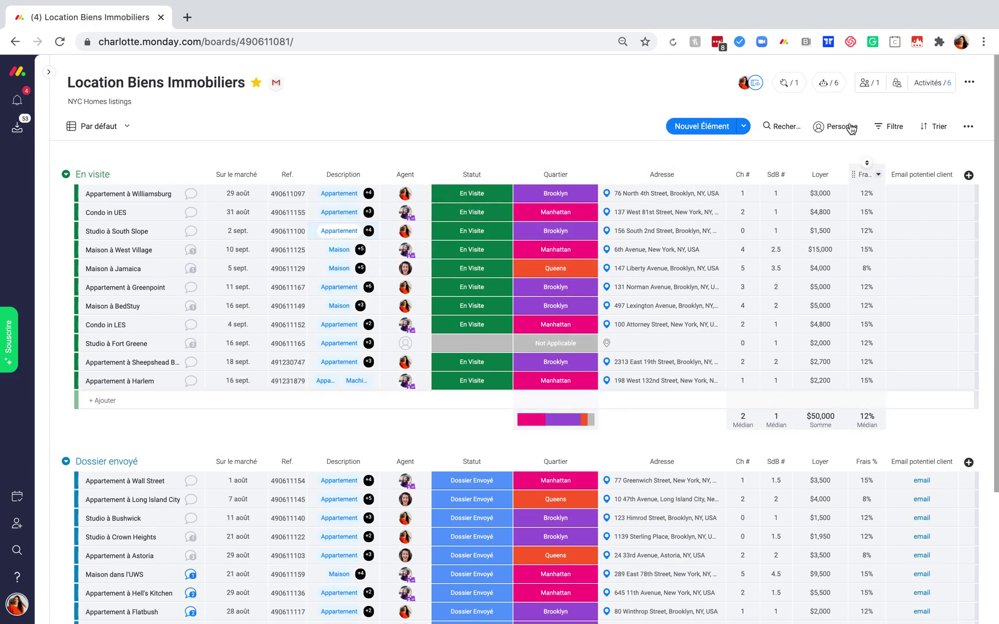
left_click(831, 86)
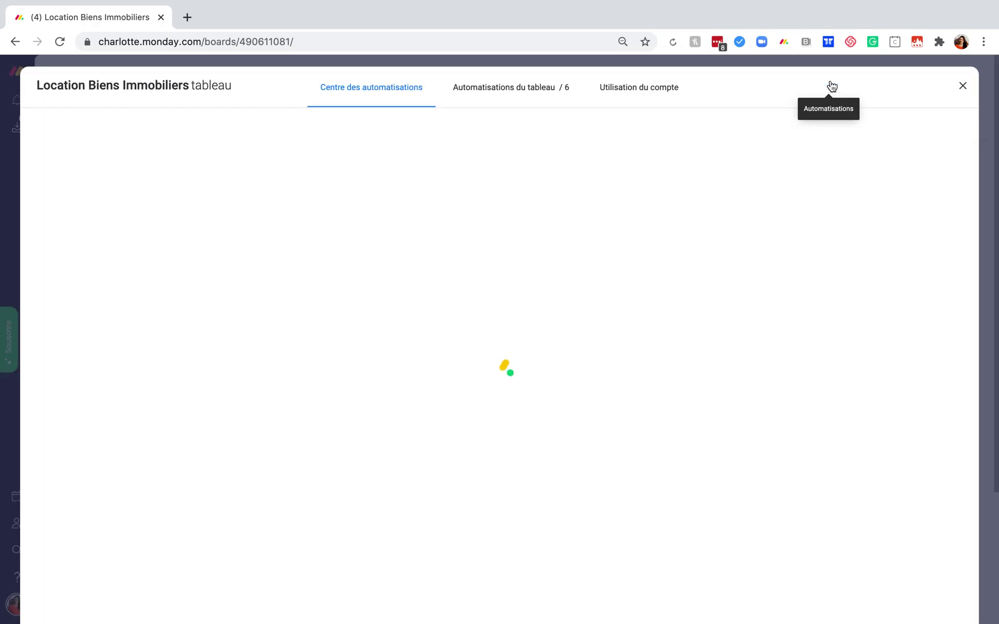
left_click(563, 92)
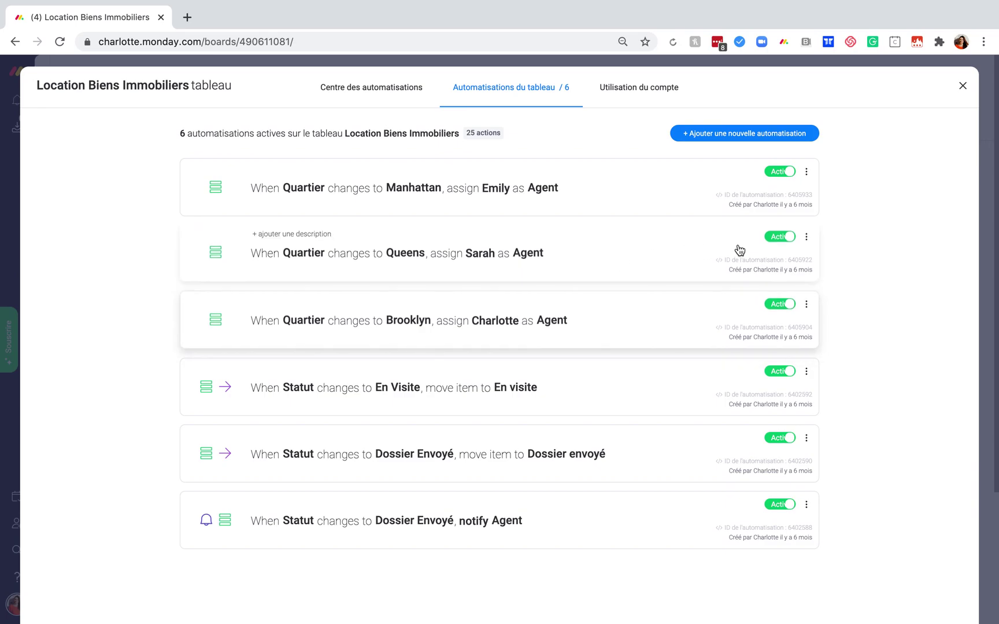
left_click(963, 86)
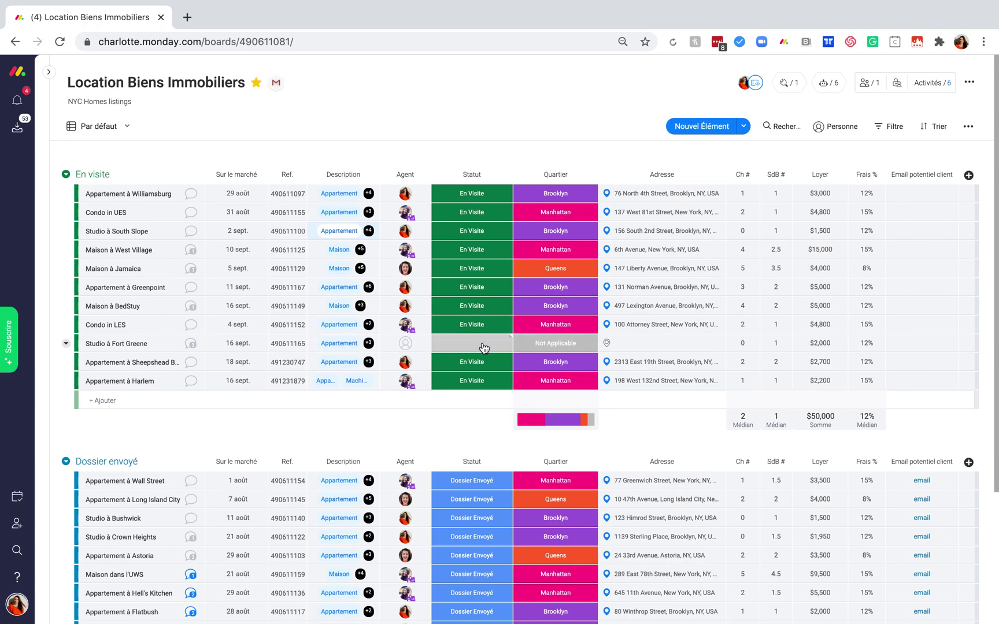
Set Studio à Fort Greene's neighbourhood to Brooklyn and its status to En Visite.
left_click(563, 347)
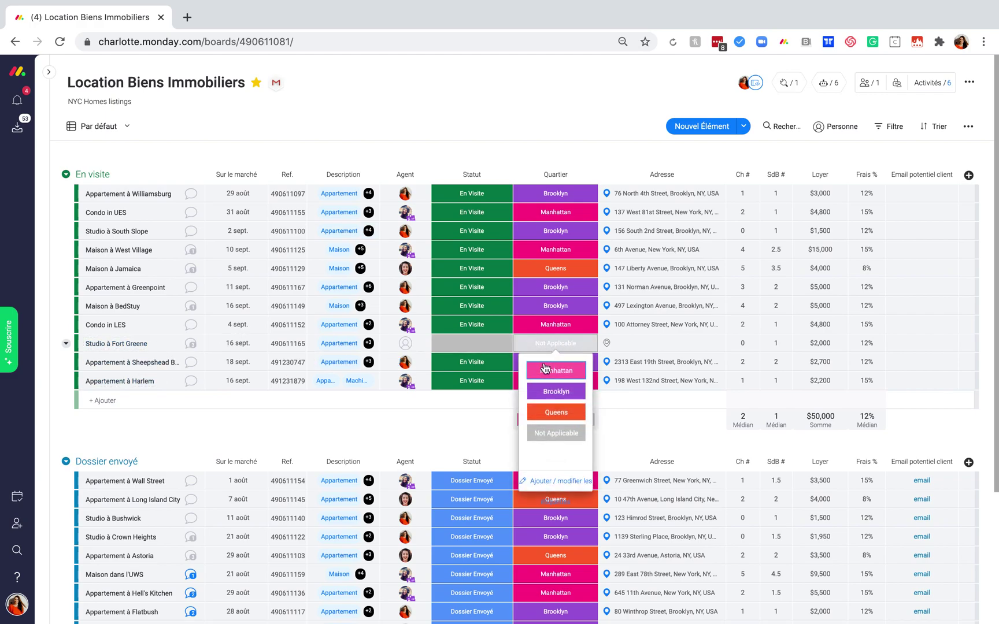
left_click(556, 393)
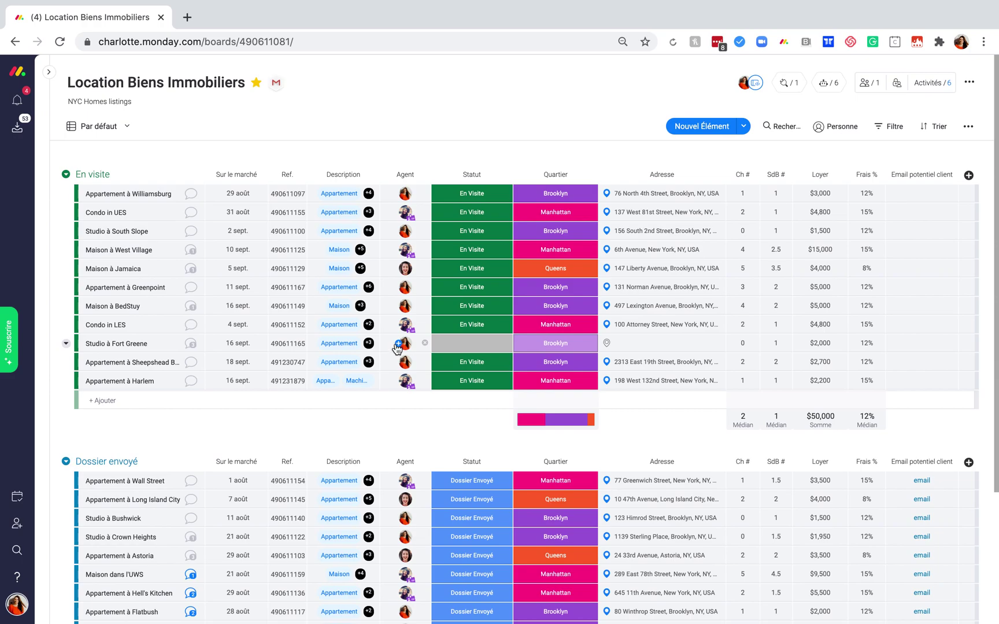
left_click(484, 344)
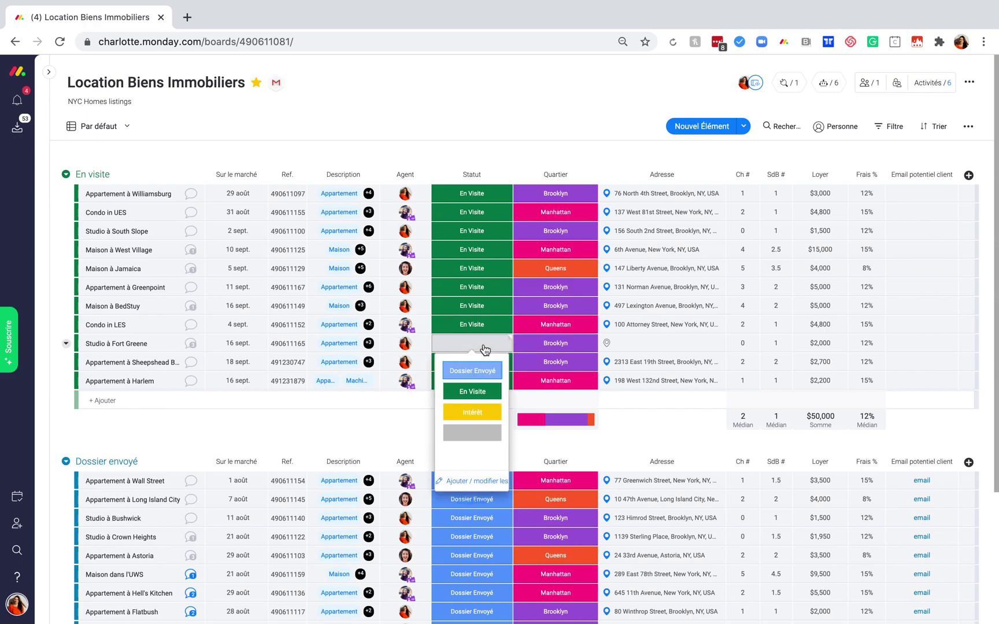
left_click(475, 395)
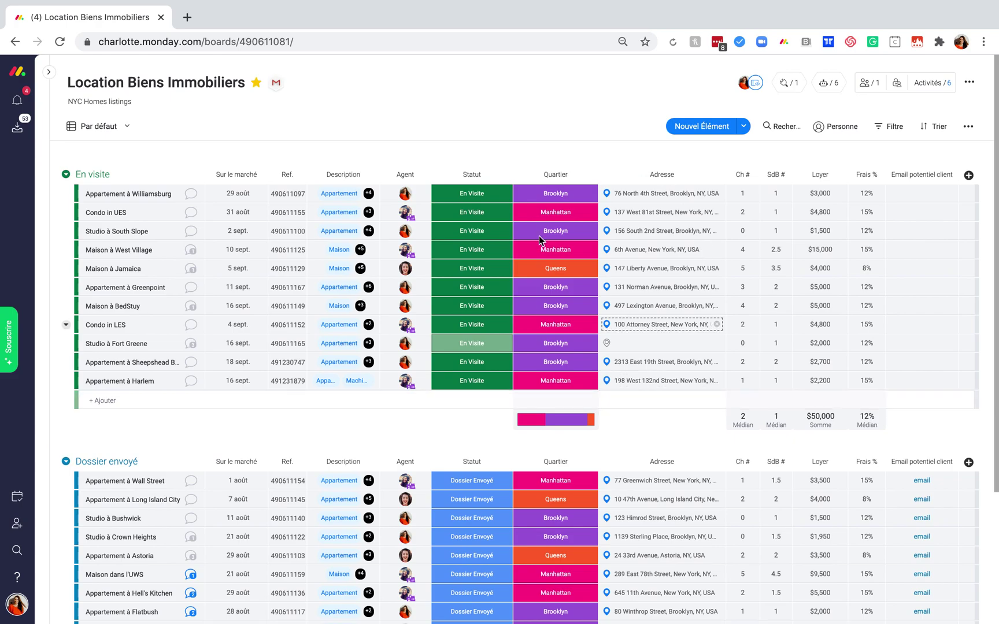
mouse_move(567, 428)
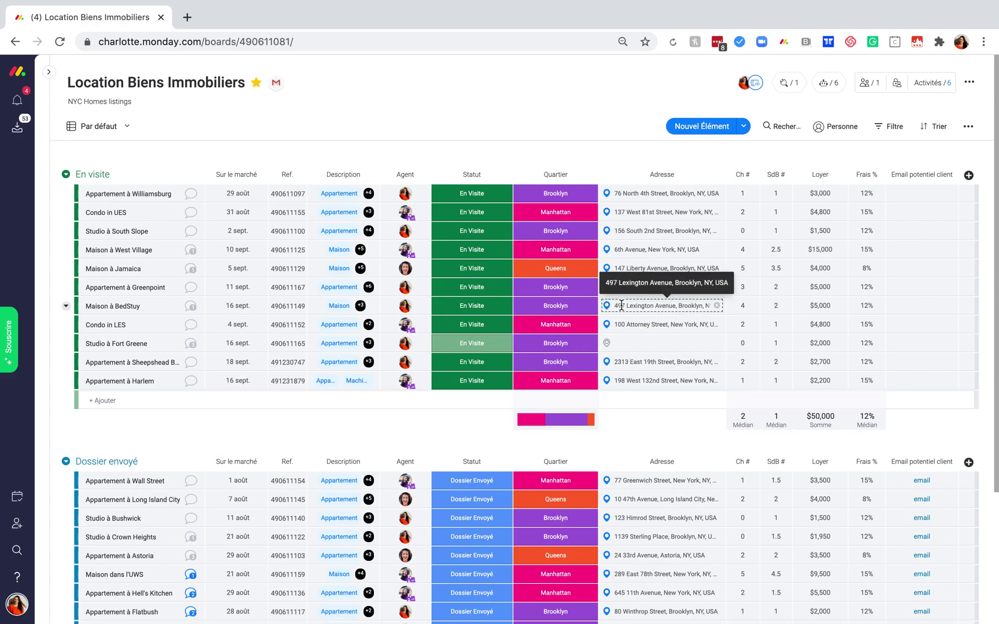
left_click(625, 342)
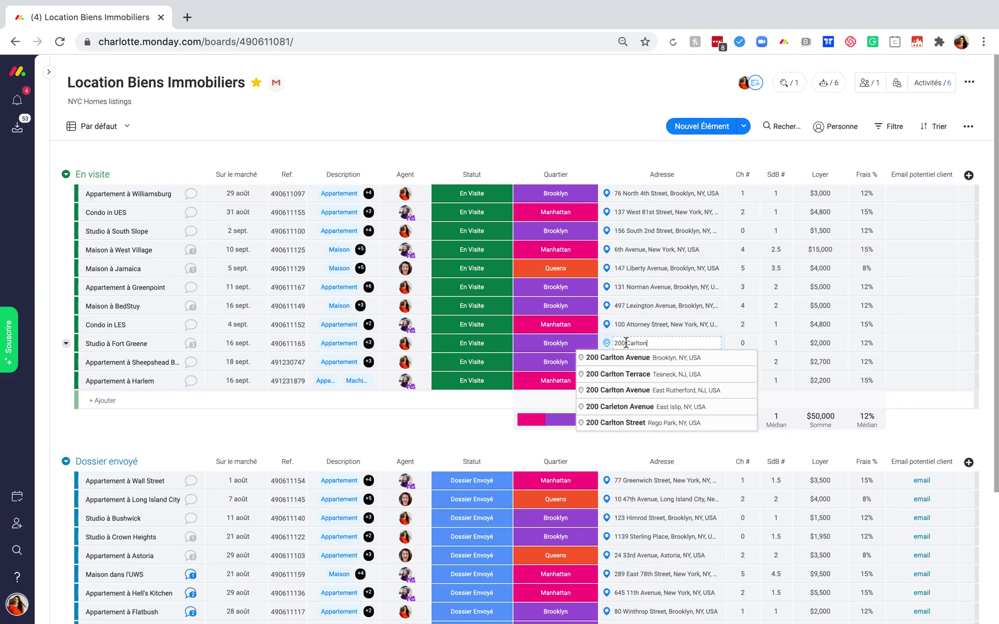
left_click(658, 358)
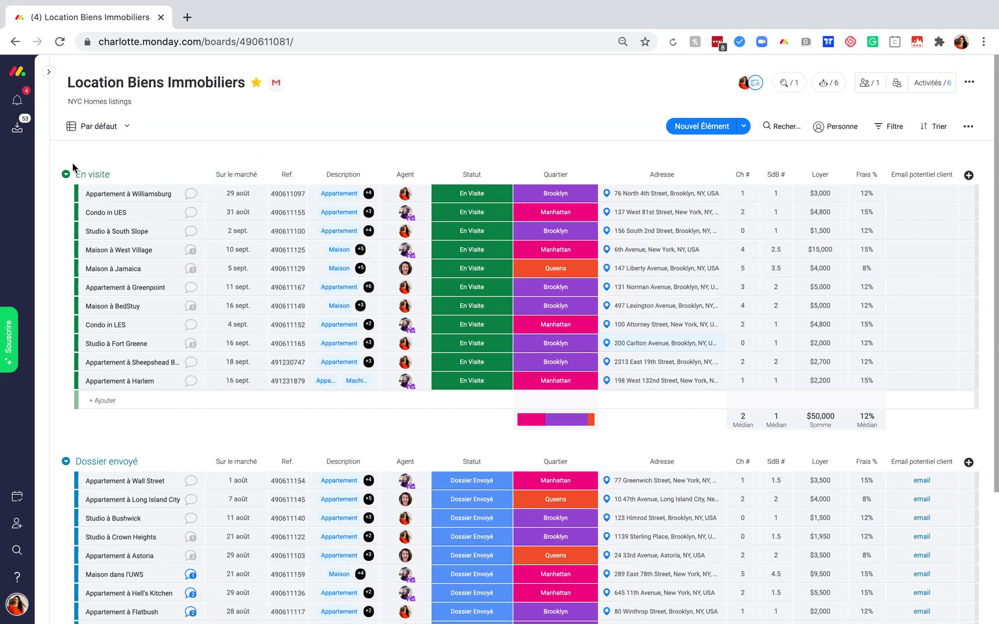
Add a Carte map view of the listings to the board.
left_click(126, 128)
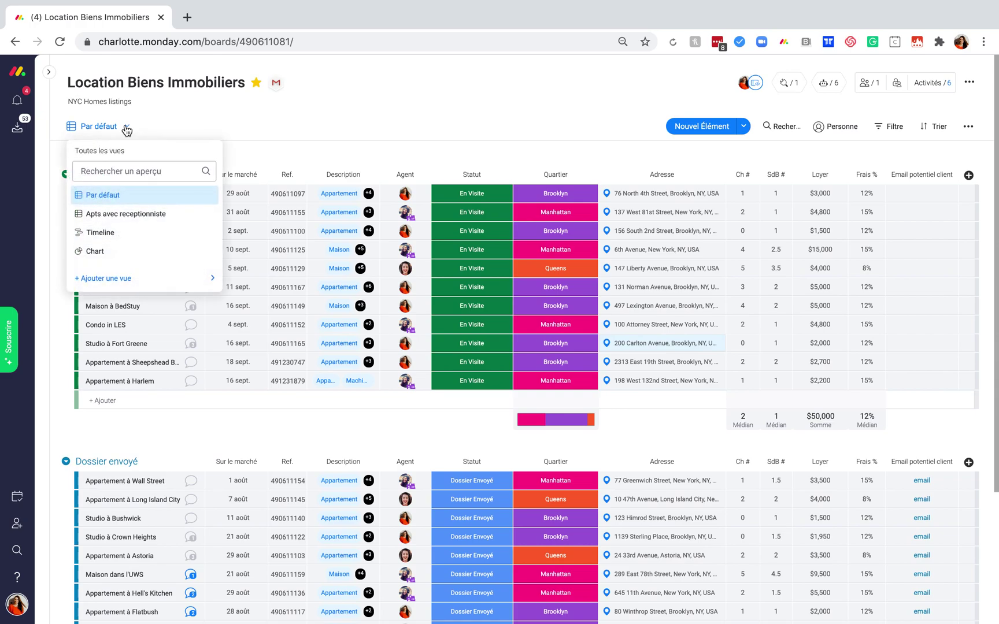
mouse_move(146, 283)
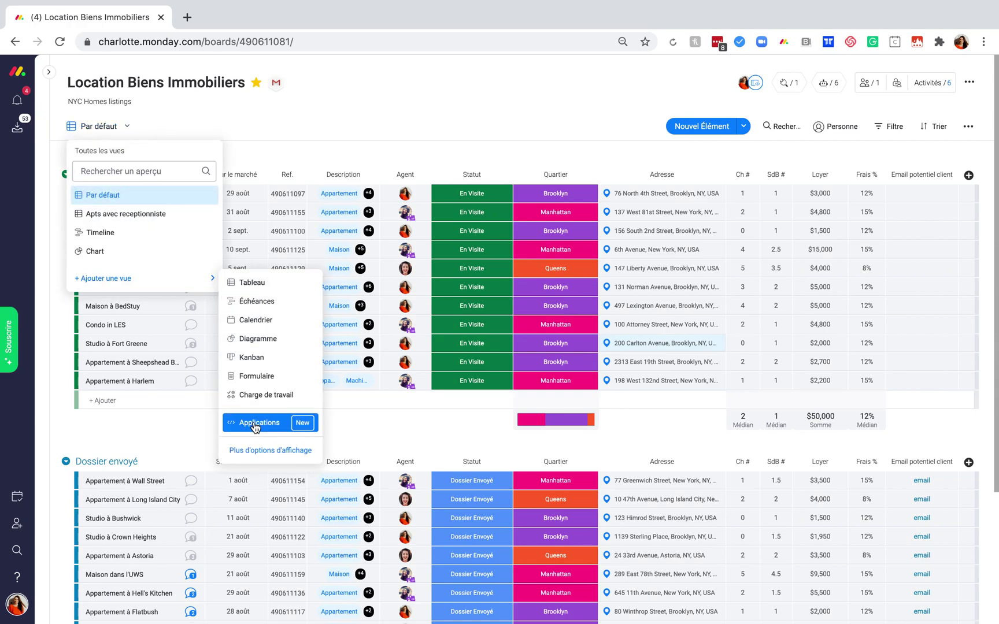
left_click(259, 457)
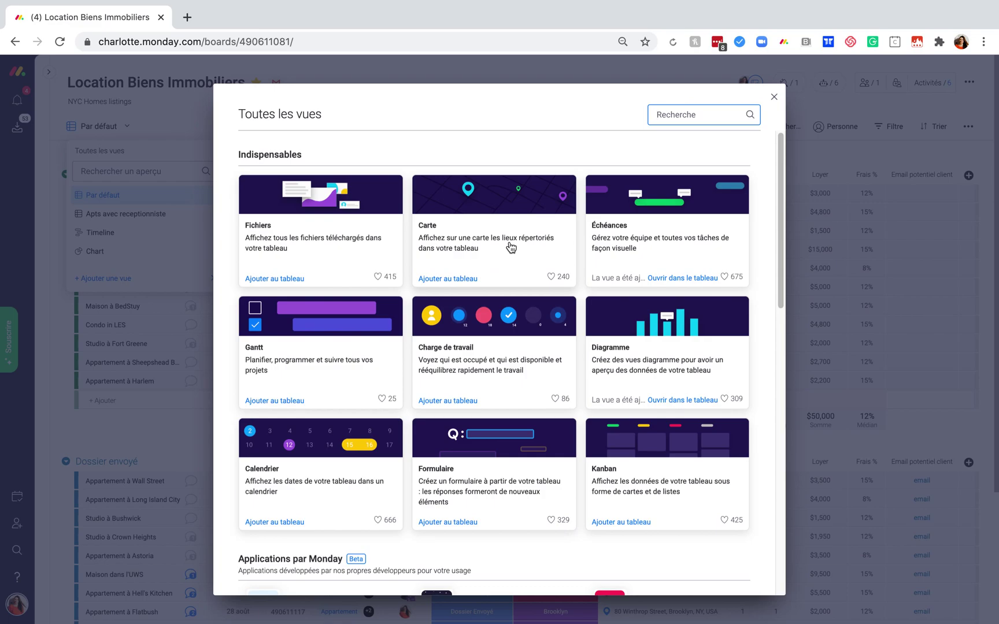
left_click(510, 247)
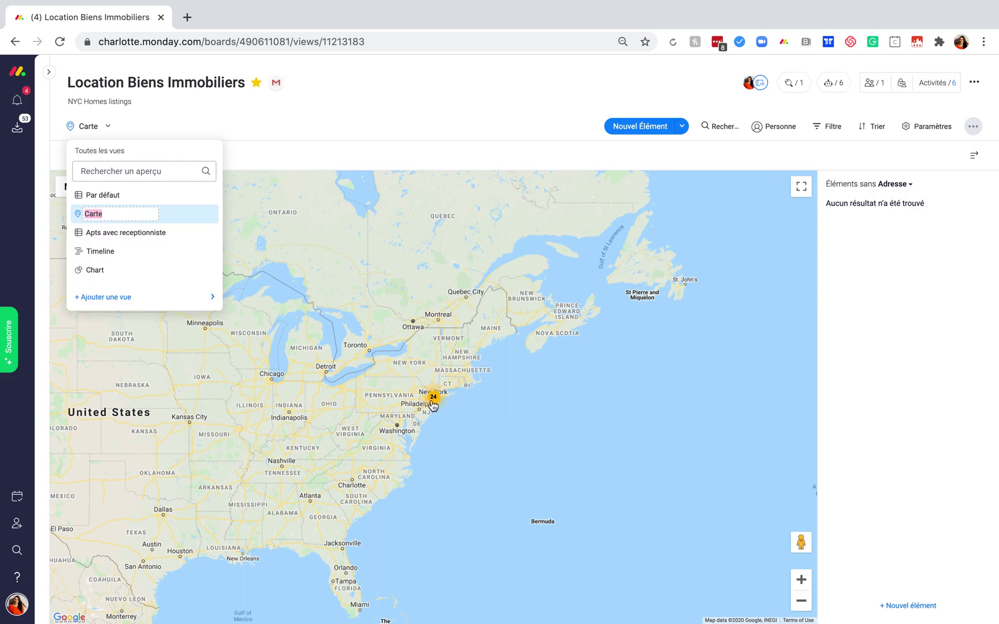
Zoom to New York, inspect Studio à Fort Greene's pin details, then return to the Par défaut table.
left_click(435, 400)
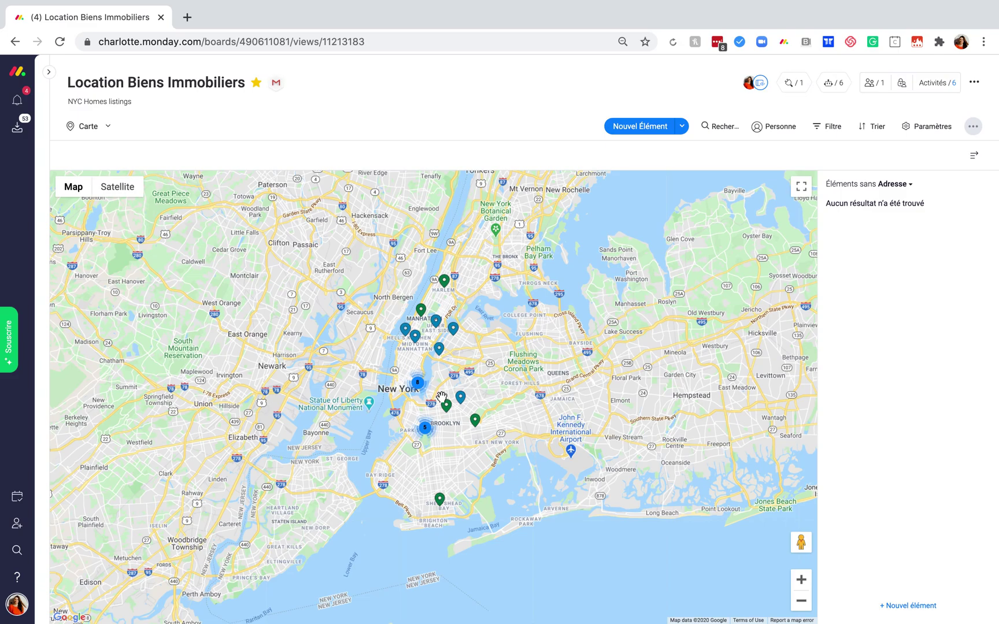
left_click(801, 580)
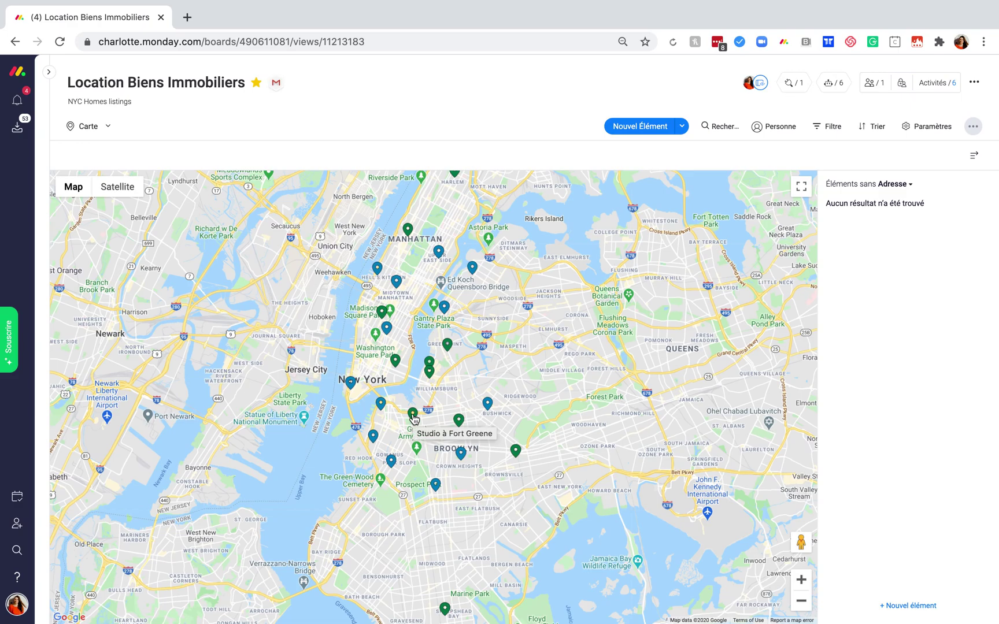
left_click(413, 415)
left_click(437, 384)
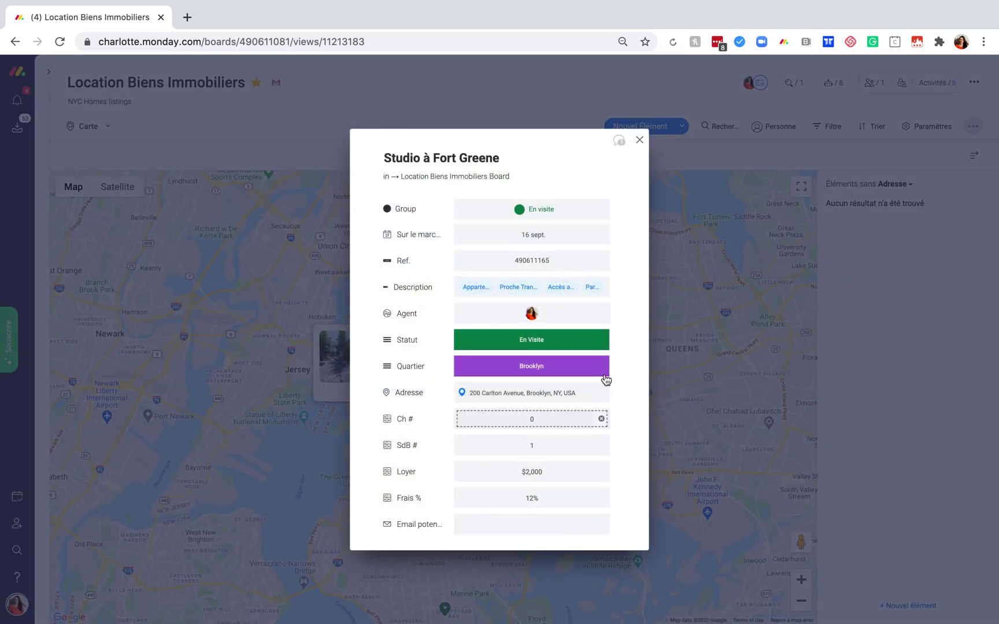
left_click(640, 141)
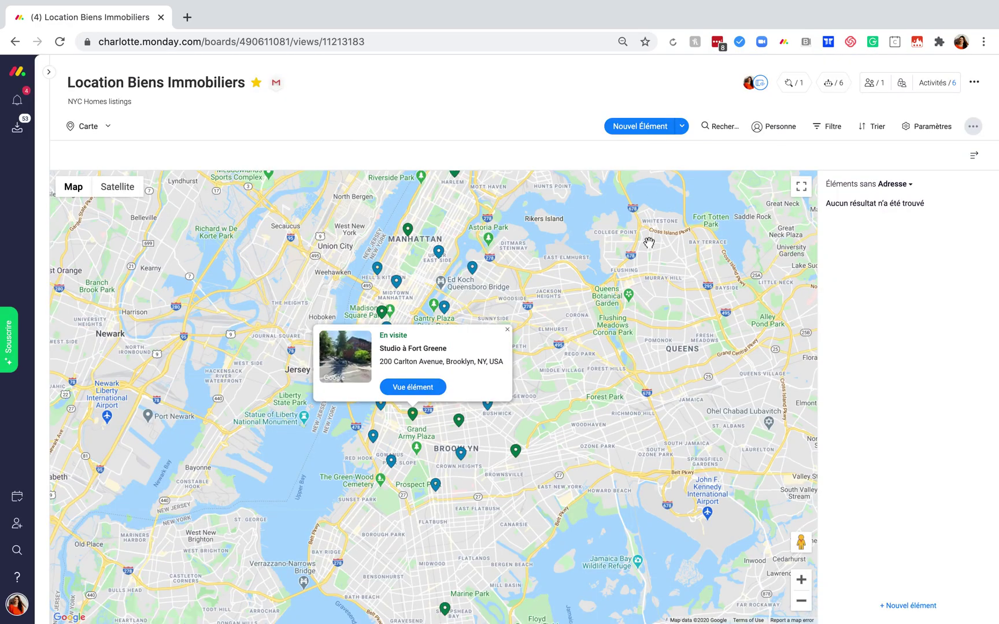
left_click(508, 332)
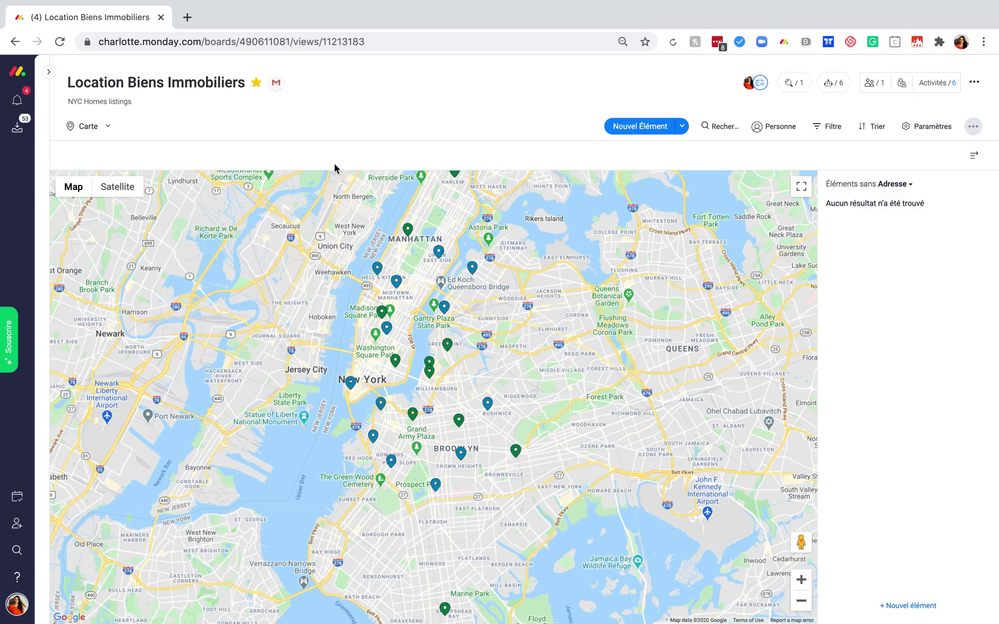
left_click(107, 133)
left_click(98, 196)
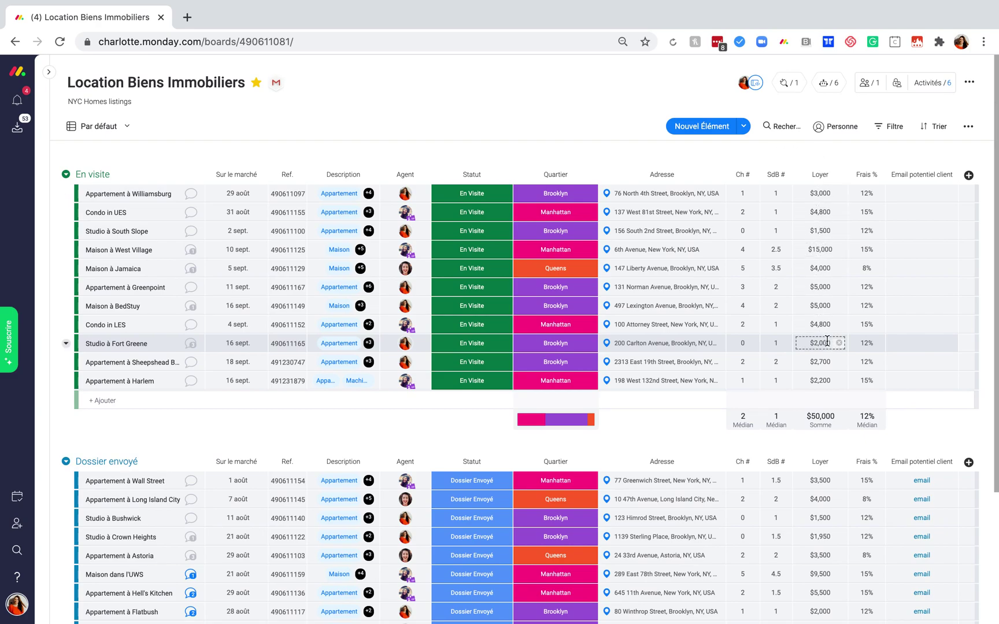
Switch the En visite rent summary from Somme to Moyenne ($4,545.455) and review the fees summary.
left_click(826, 425)
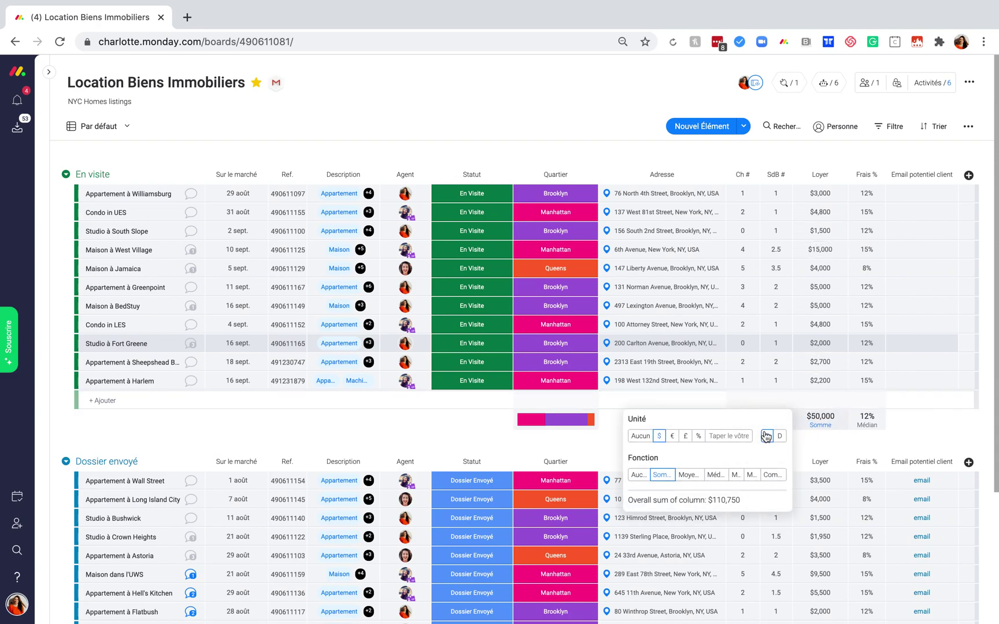
left_click(687, 476)
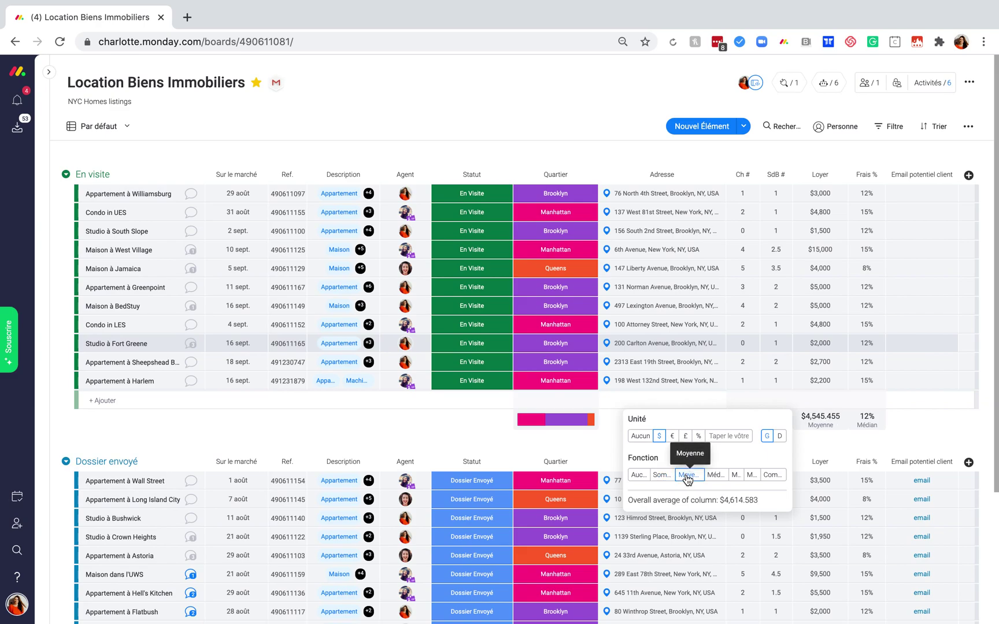
left_click(823, 444)
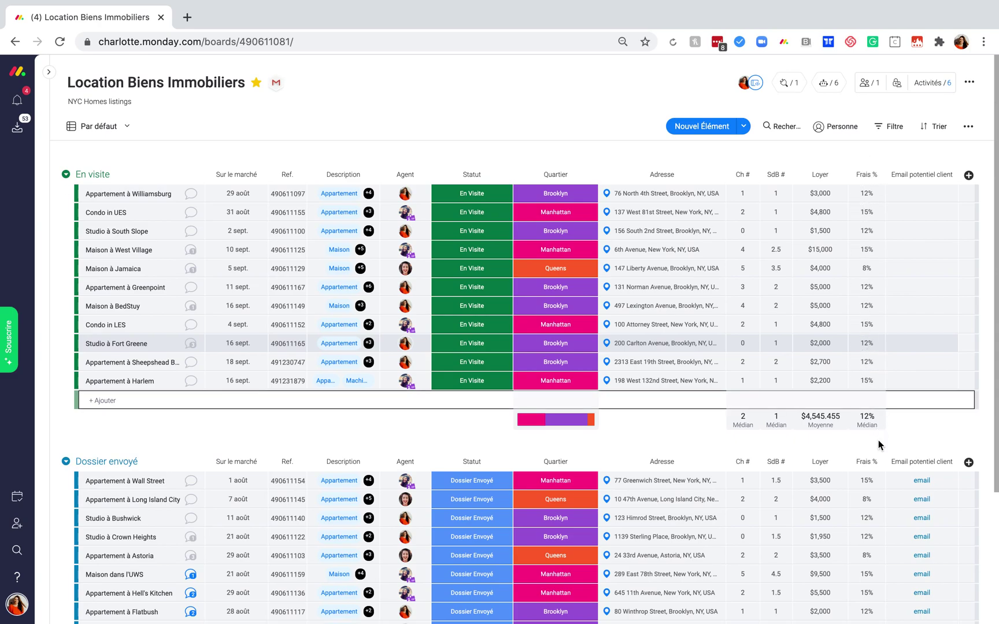
left_click(866, 419)
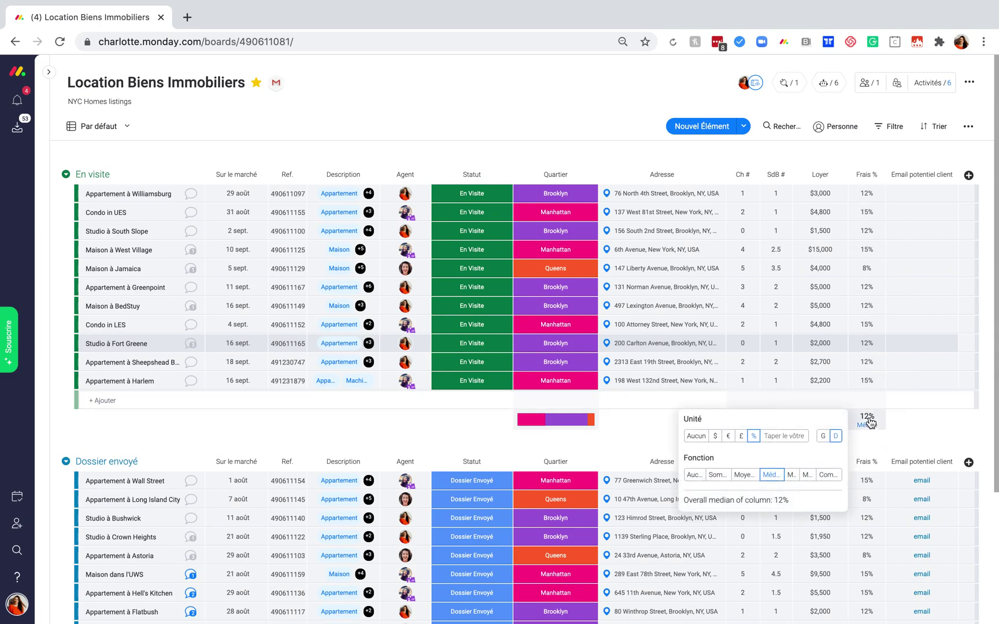
left_click(924, 429)
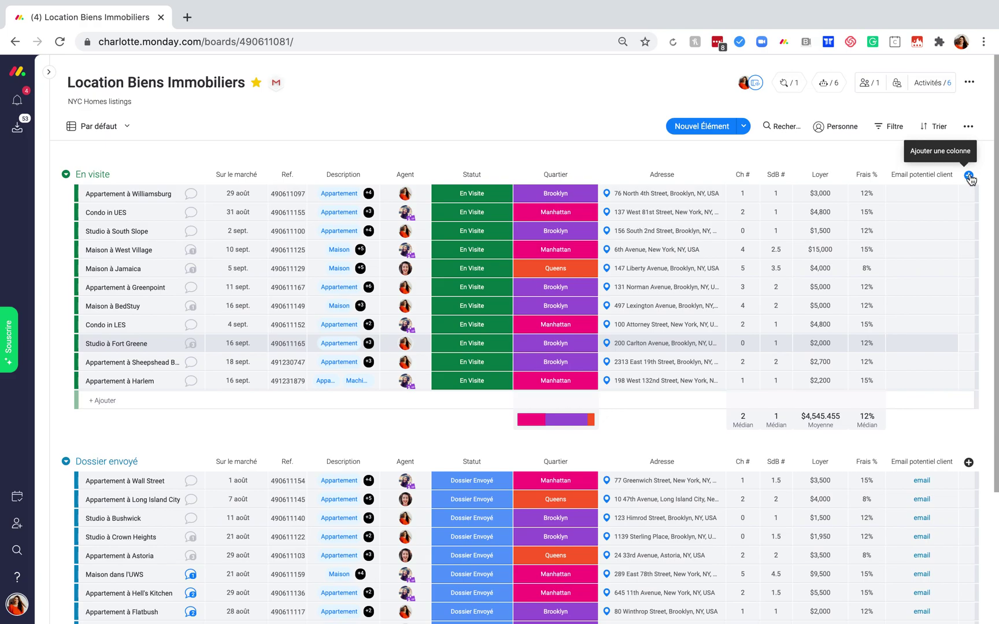
Add a Formule column from the column gallery.
left_click(969, 176)
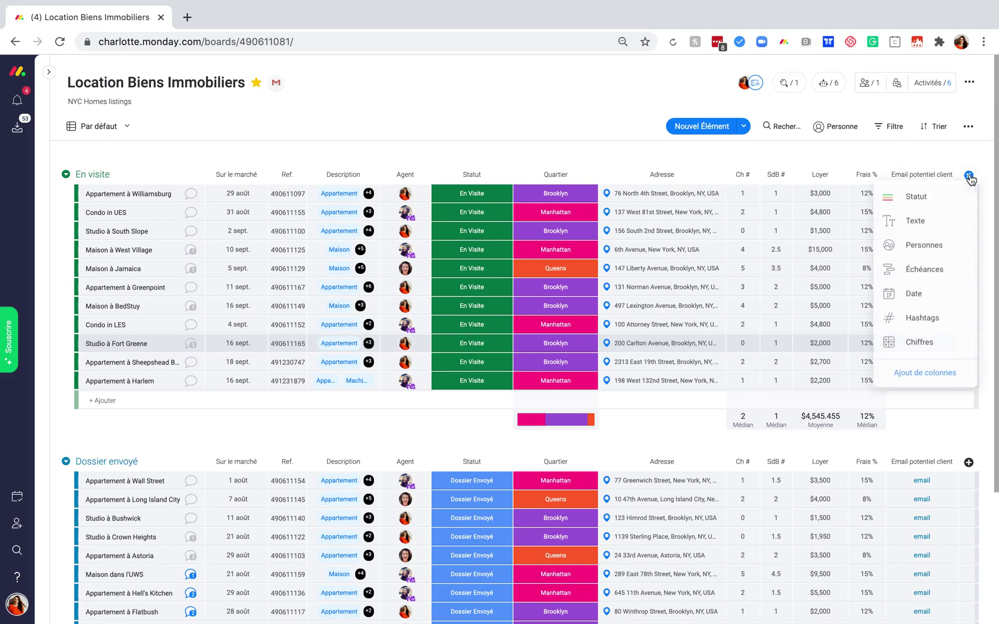
left_click(931, 376)
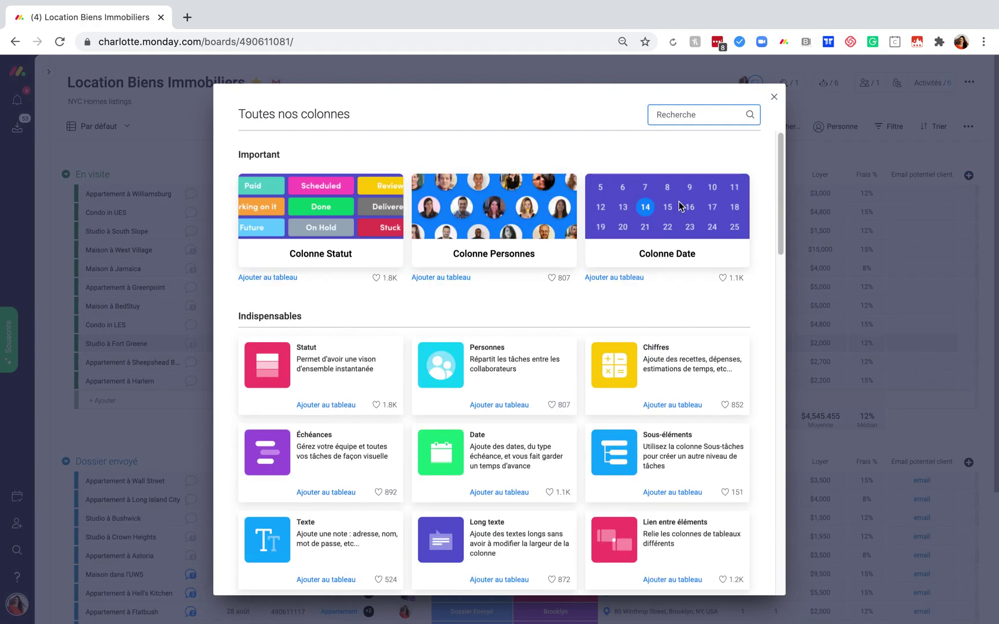
left_click(698, 110)
type("for")
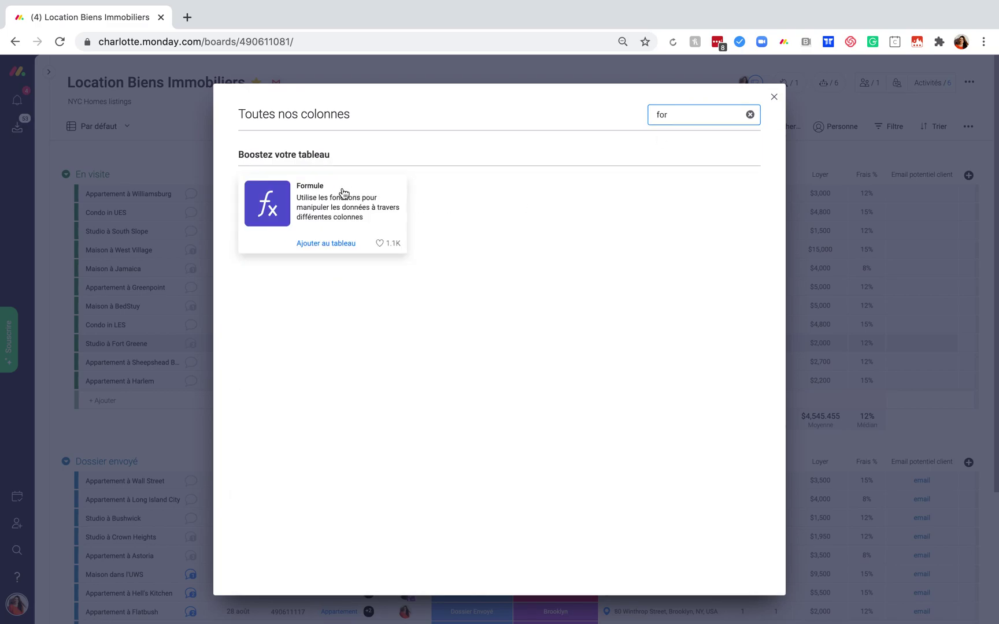
left_click(326, 243)
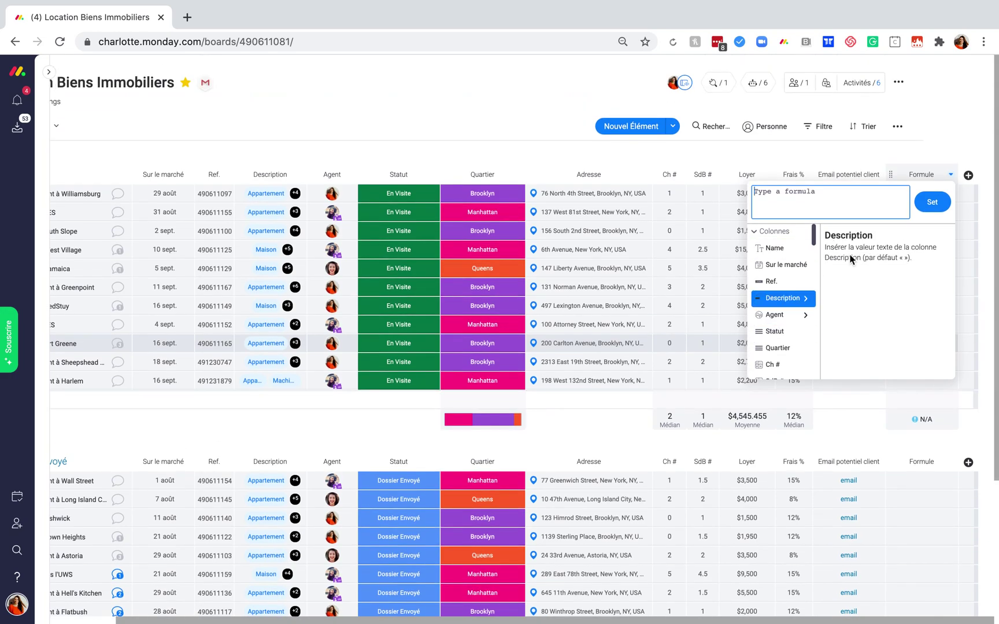
left_click(968, 139)
Move the Formule column before Email potentiel client and rename it Commission.
left_click_drag(884, 176, 821, 174)
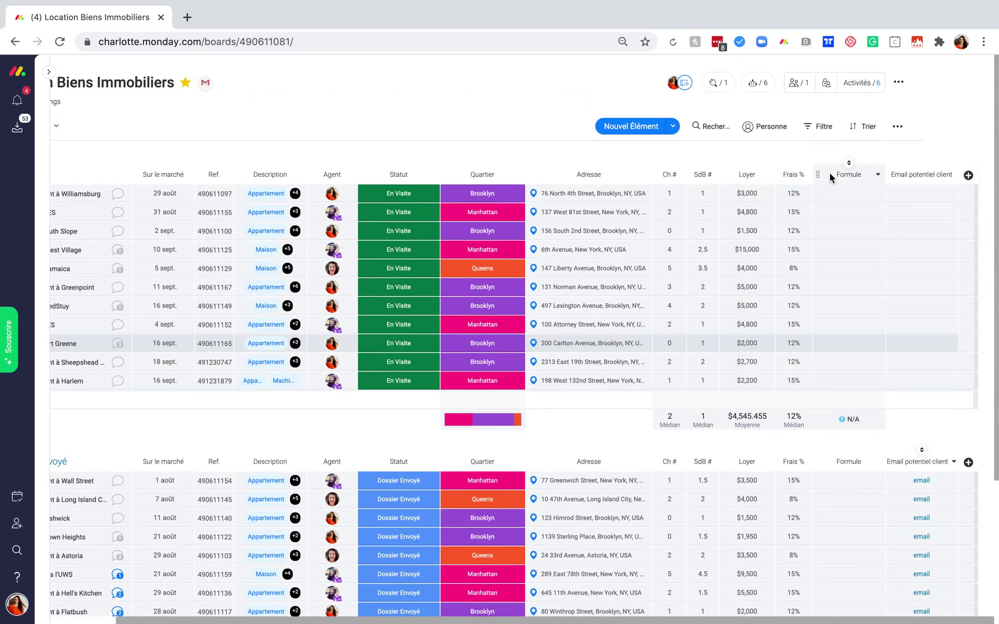
left_click(842, 172)
type("Commision")
key("BackSpace")
key("BackSpace")
key("BackSpace")
type("sion")
key("Return")
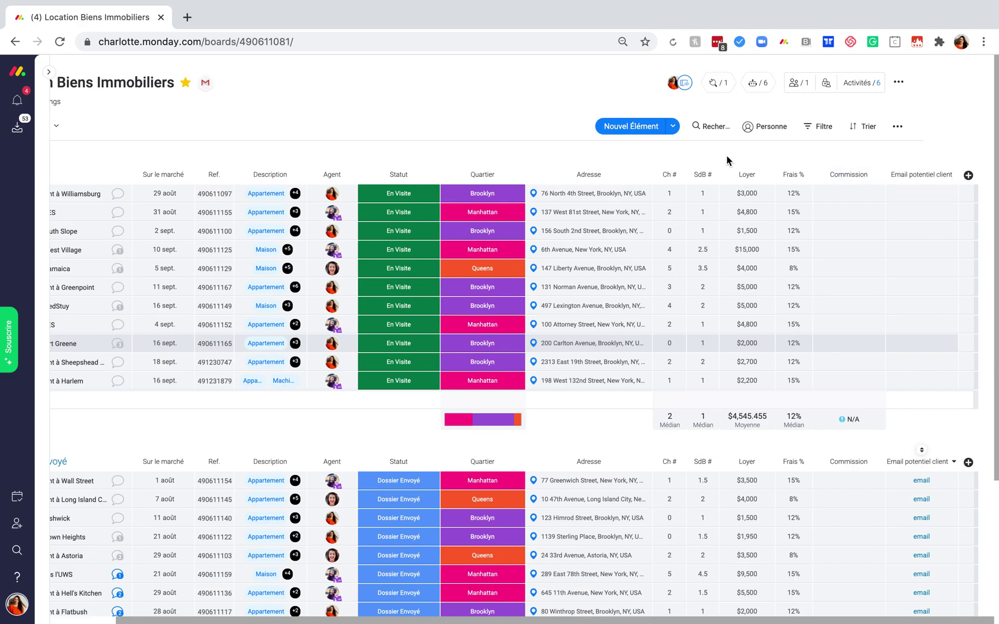
Set the Commission formula to {Frais %}*({Loyer}*12).
left_click(829, 196)
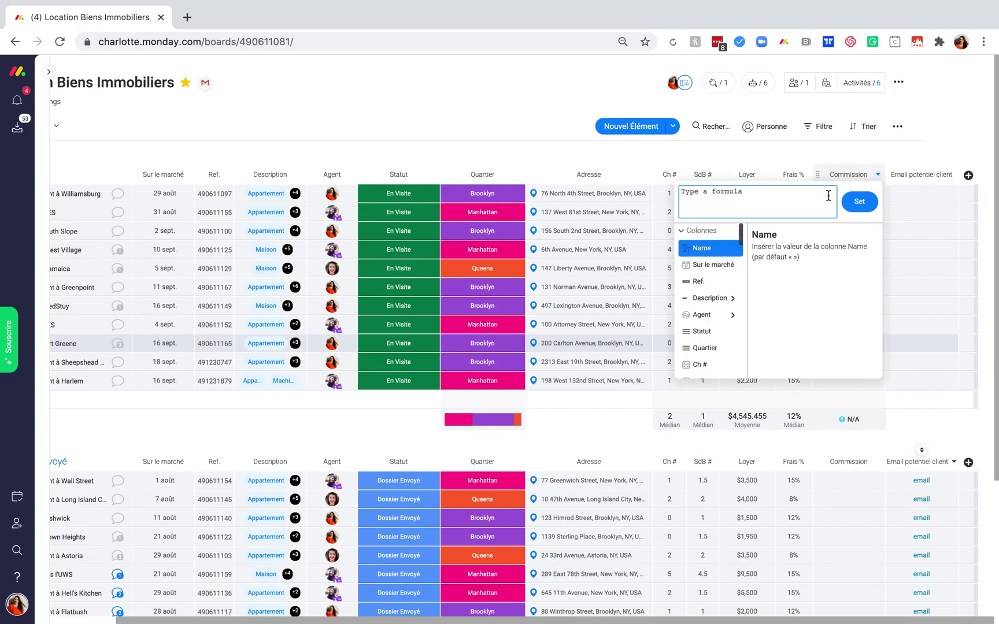
scroll(695, 298, "down", 1)
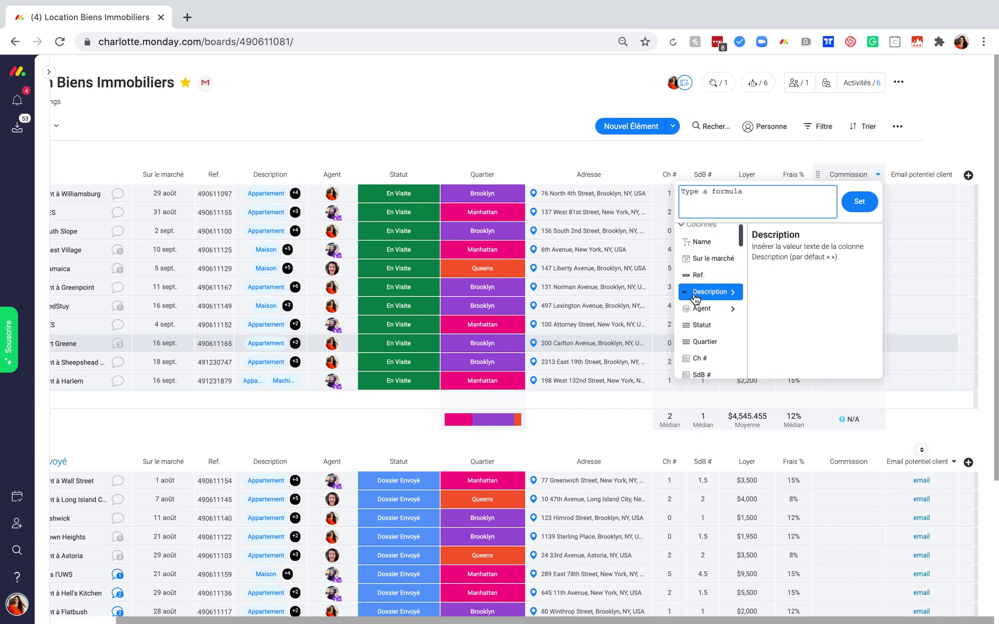
scroll(695, 298, "down", 1)
left_click(696, 327)
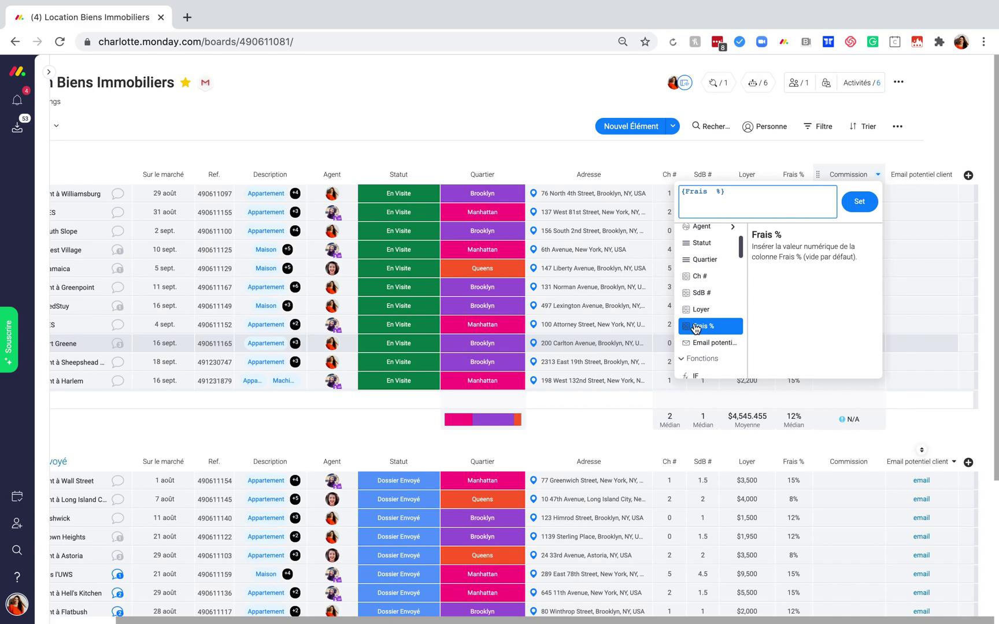
type("*")
left_click(706, 314)
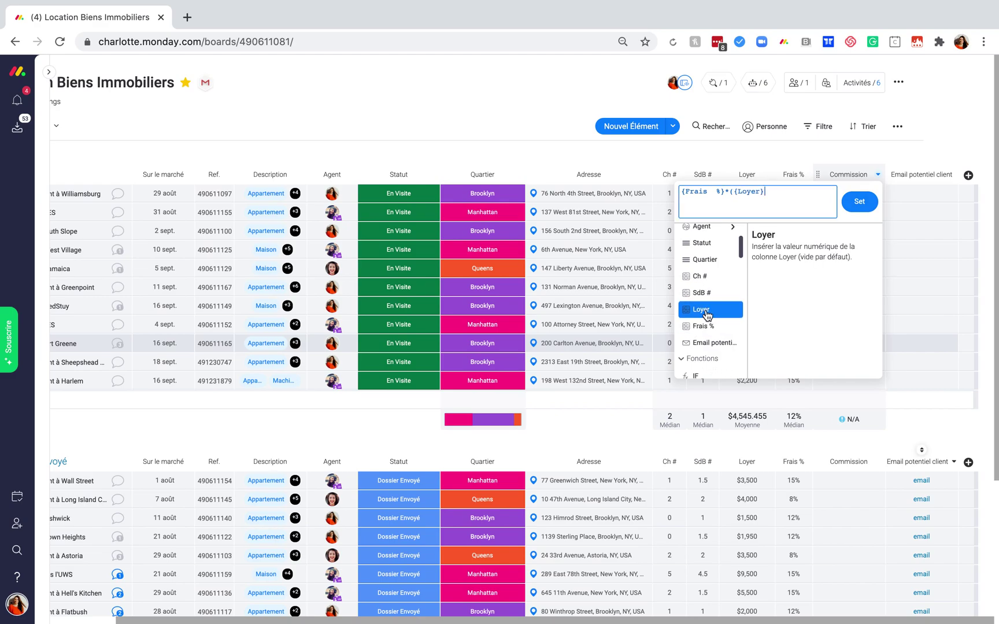
type("*12)")
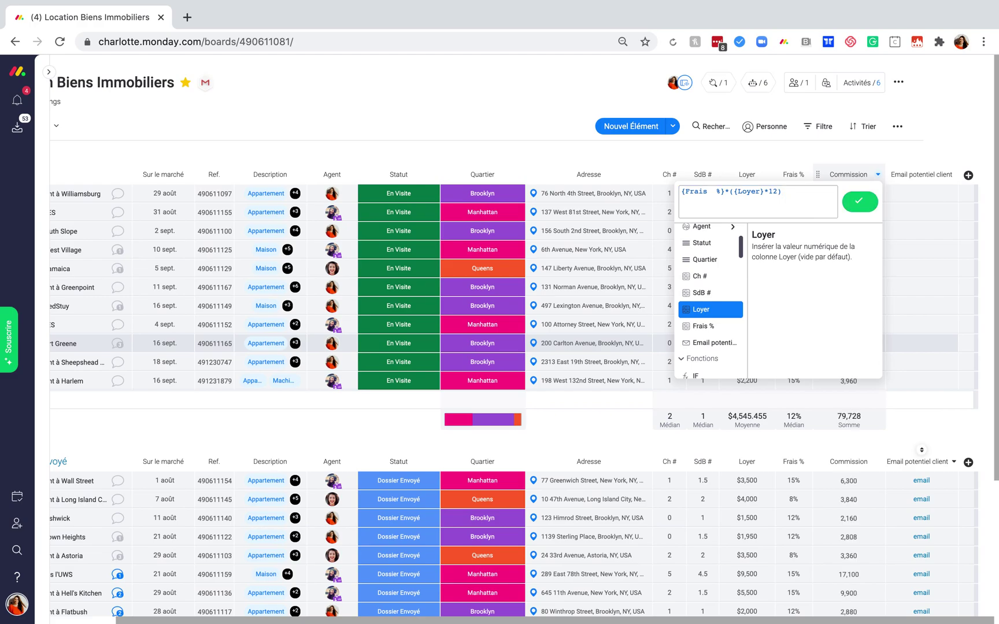
left_click(953, 145)
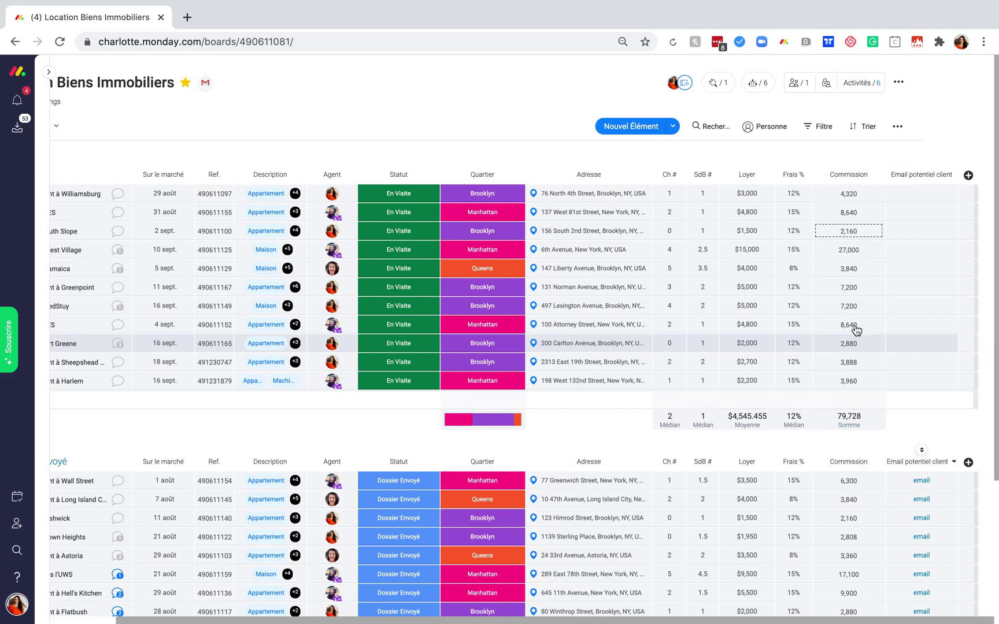
Set the Commission column unit to $, showing e.g. $4,320 and an En visite total of $79,728.
left_click(858, 416)
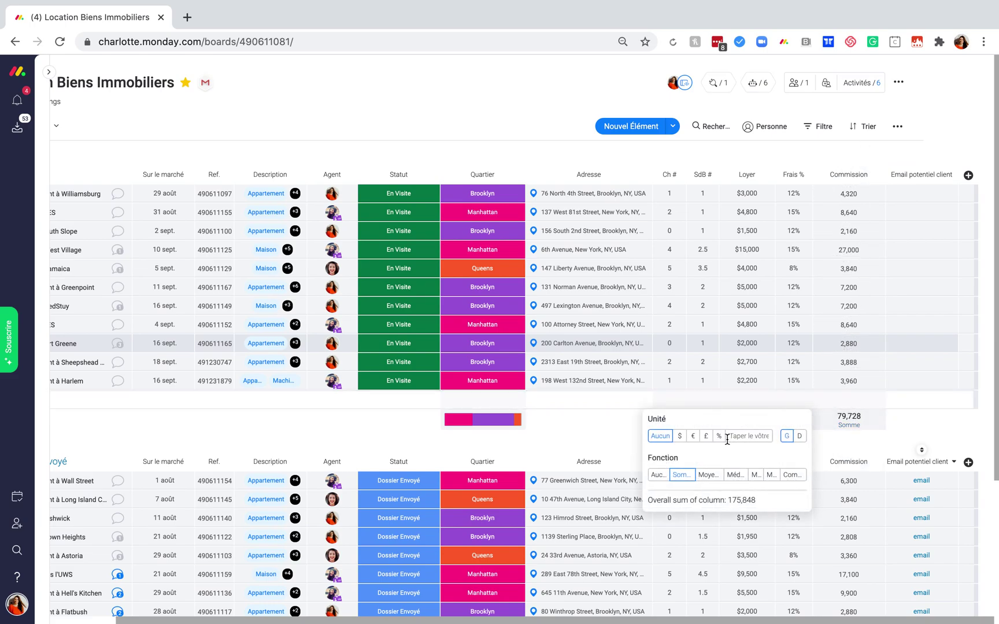
left_click(680, 437)
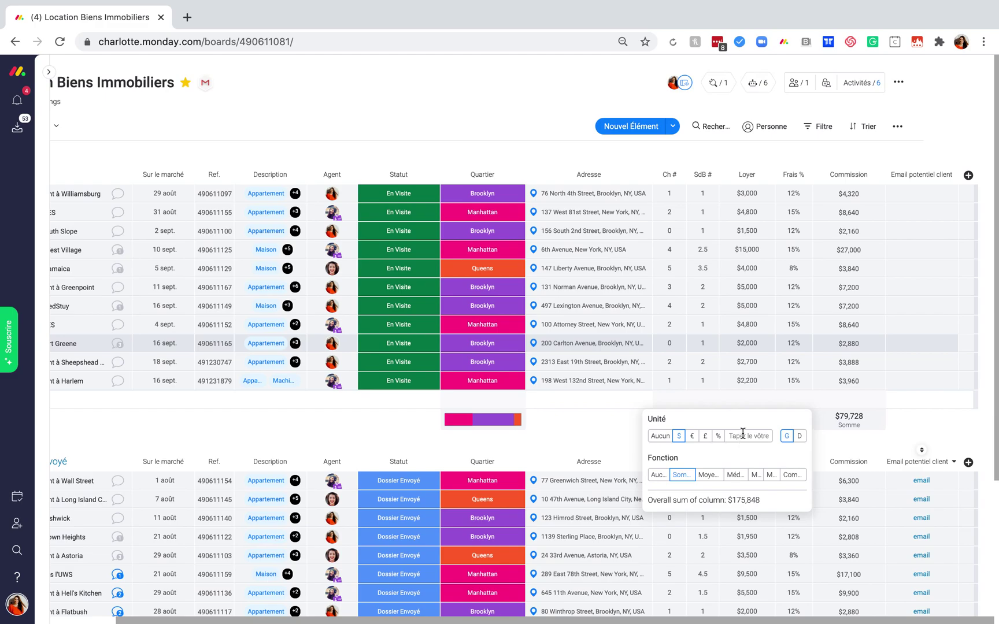
left_click(927, 426)
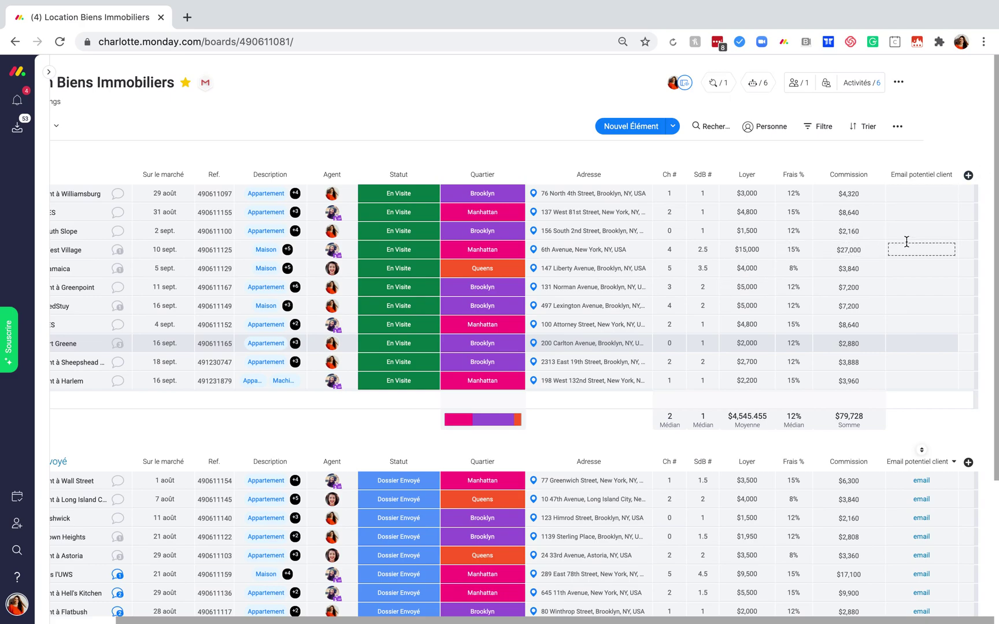
Add another Formule column from the column gallery.
left_click(968, 176)
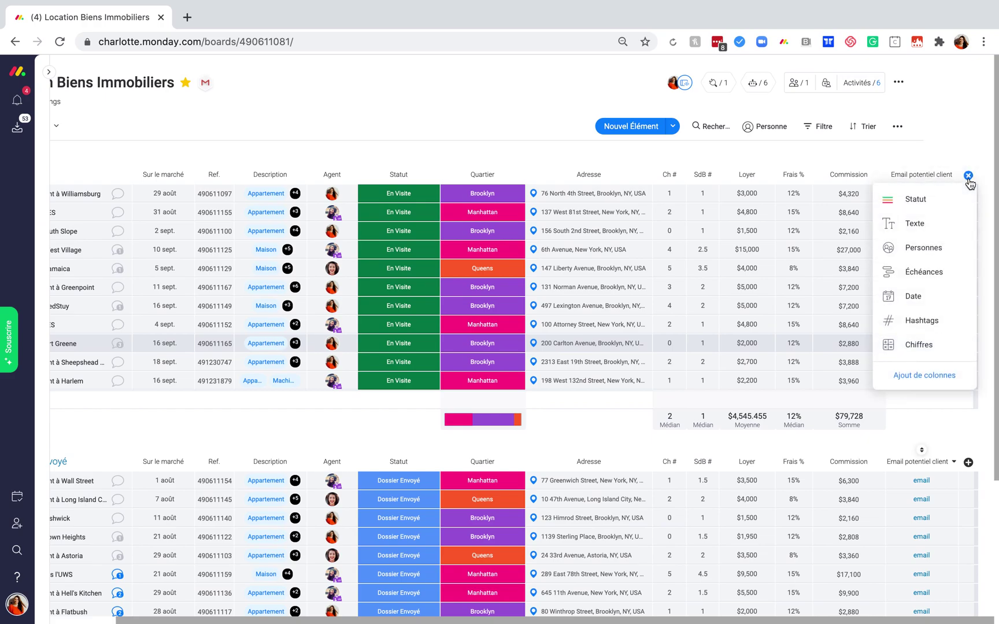
left_click(948, 375)
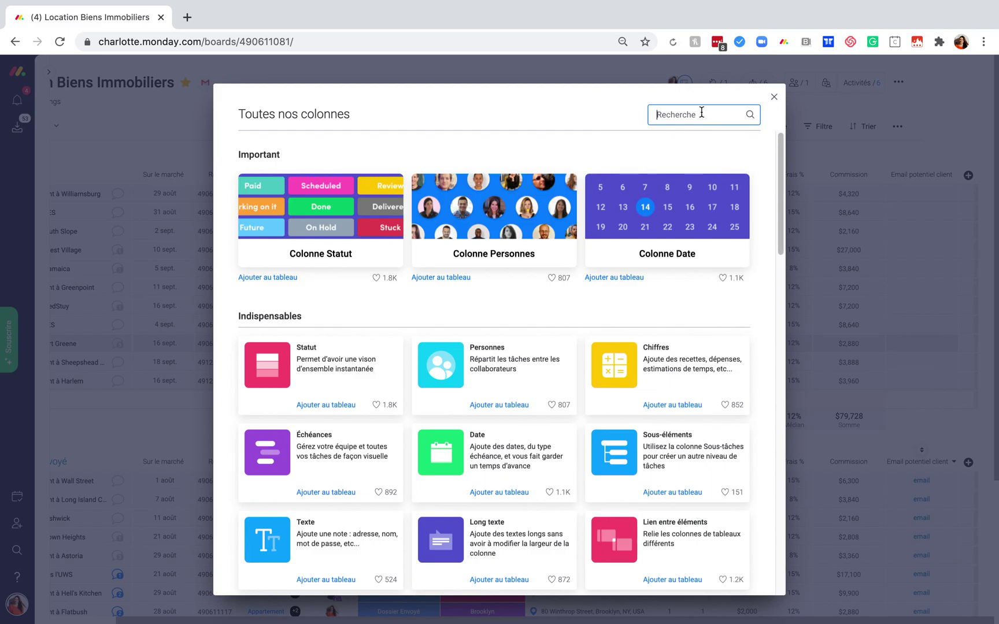
type("form")
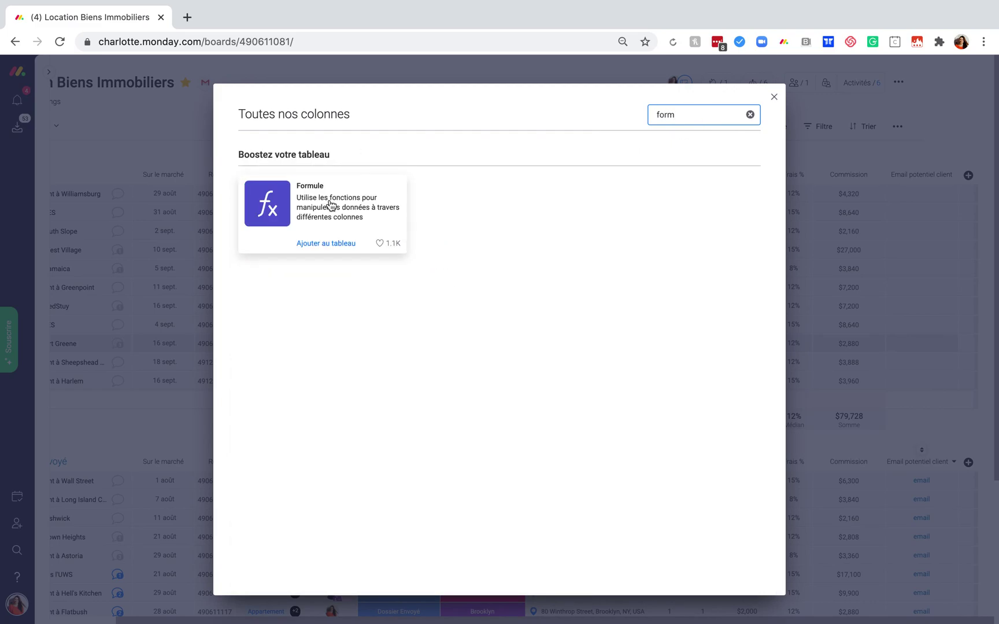
left_click(335, 207)
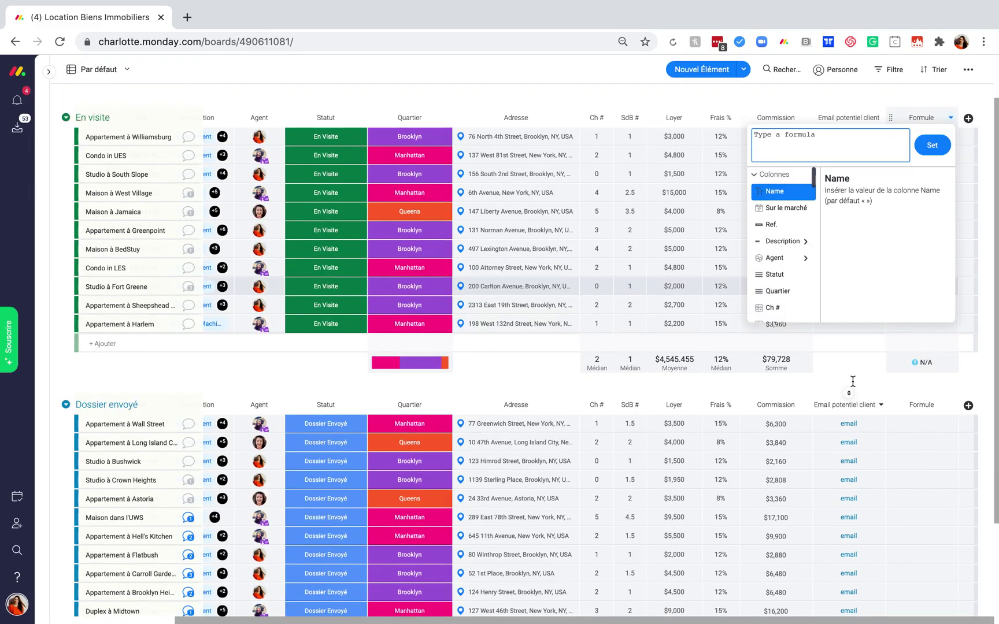
scroll(853, 381, "up", 1)
left_click(911, 151)
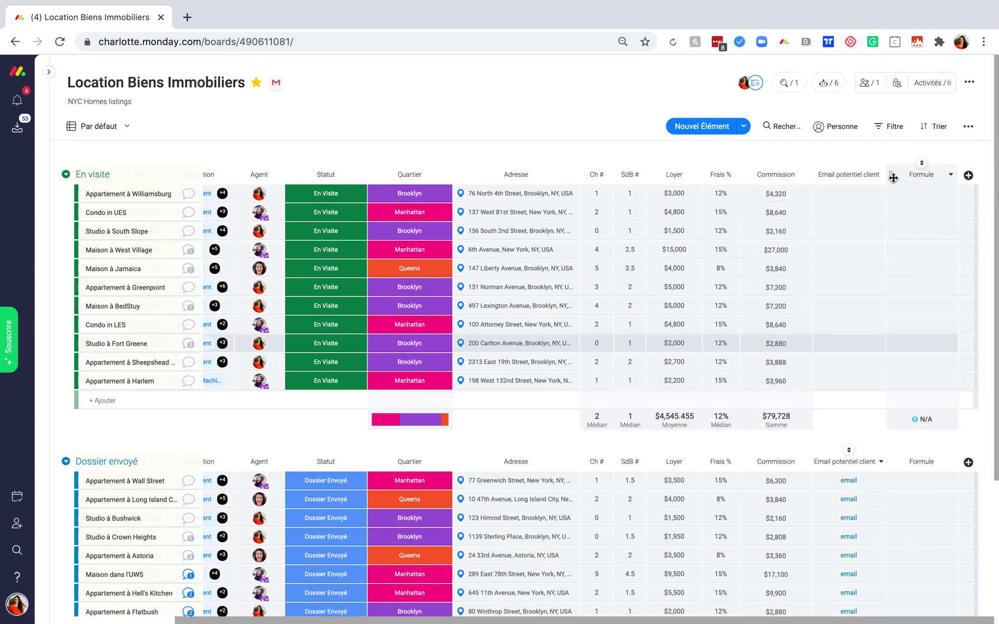
Move the new column before Email potentiel client and name it Commissions (euros).
left_click_drag(922, 175, 821, 173)
left_click(846, 174)
type("Commisions (")
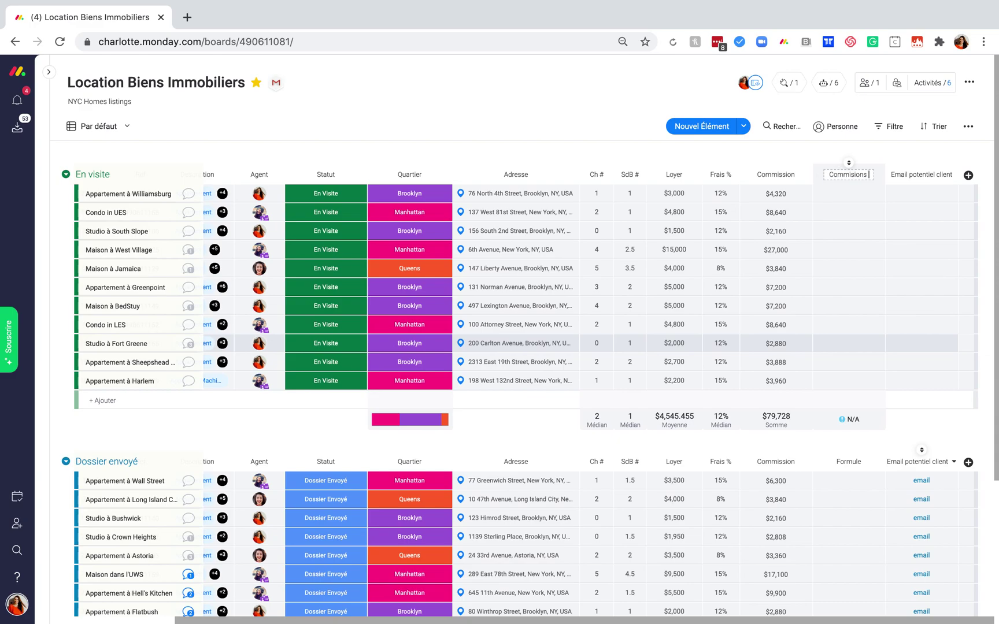
type("euros)")
key("Return")
left_click(851, 174)
type("s")
key("Return")
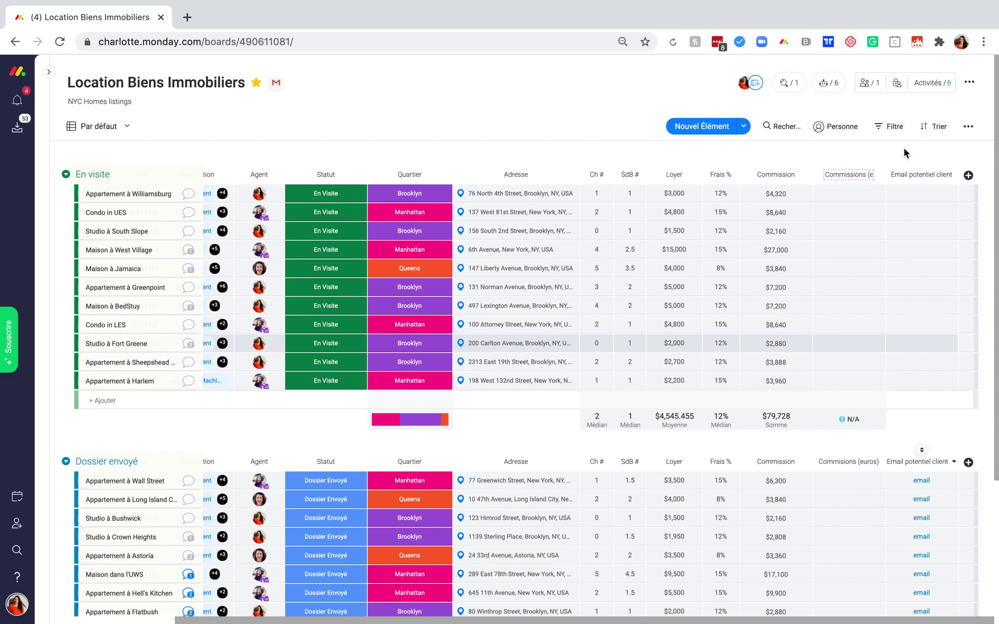
Set the Commissions (euros) formula to {Commission}*0.85.
left_click(877, 198)
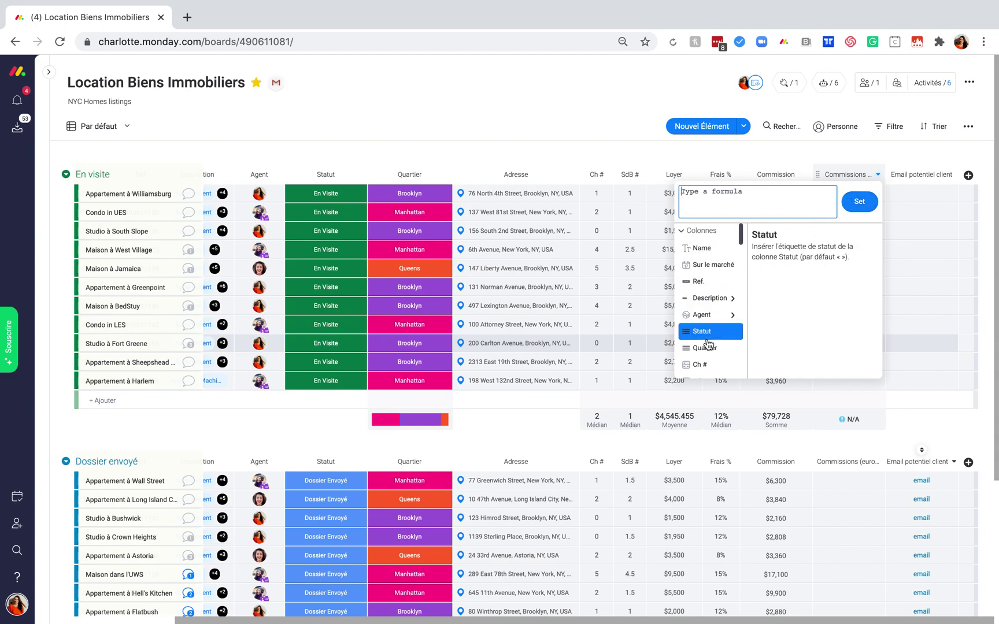
scroll(708, 335, "down", 3)
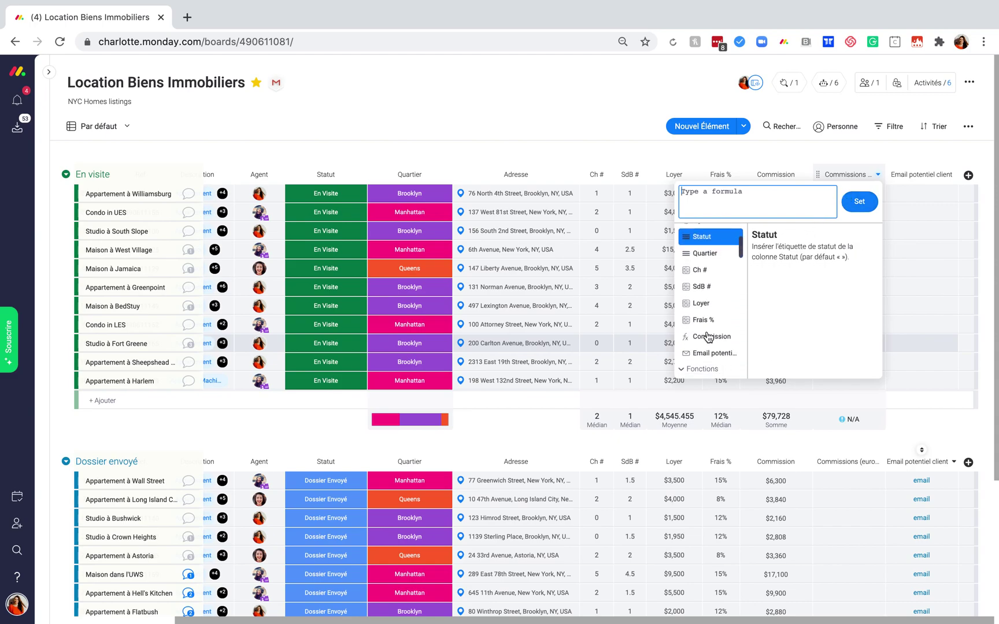
left_click(708, 336)
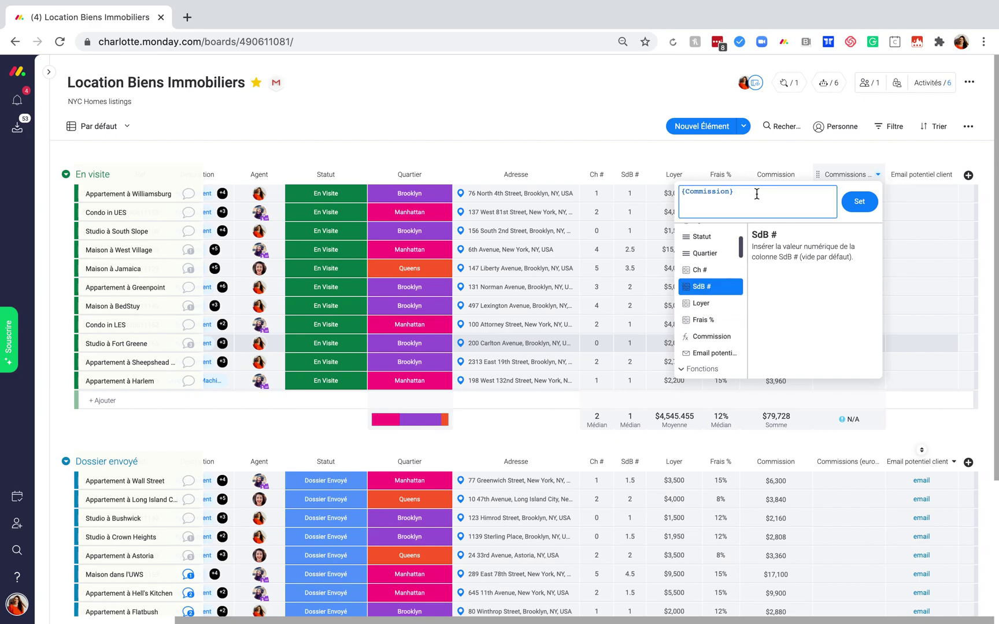
type("*0.85")
left_click(859, 201)
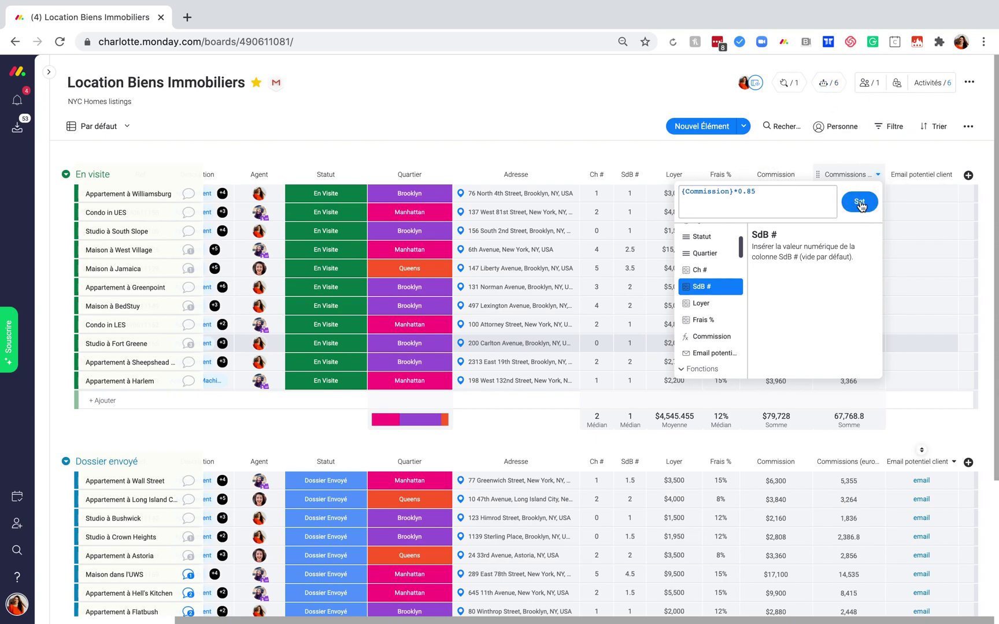
left_click(926, 151)
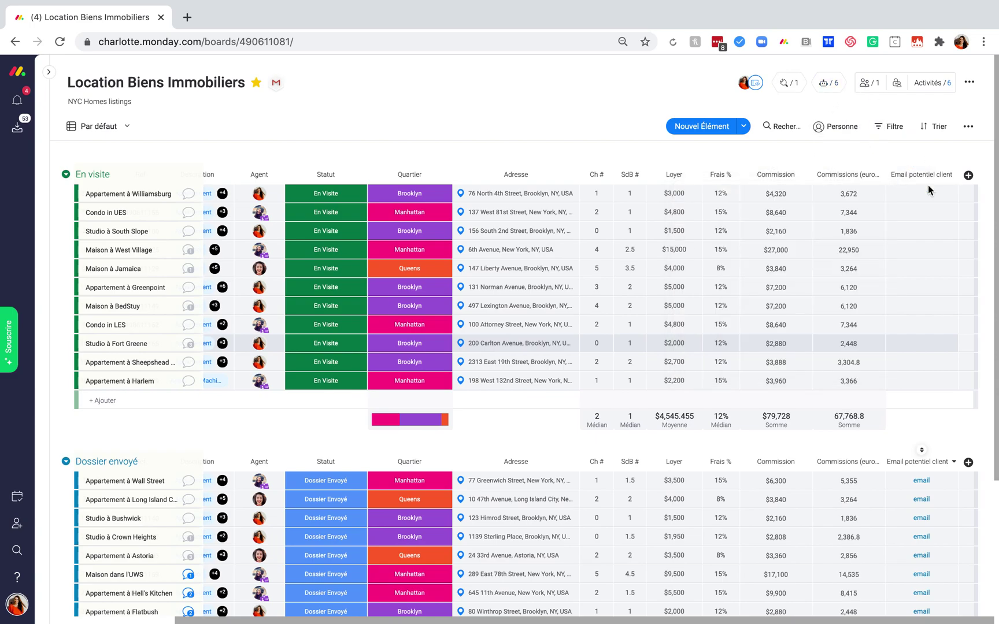
Set Commissions (euros) to the € unit placed after the number, e.g. 67,768.8€ total.
left_click(862, 200)
left_click(861, 201)
left_click(848, 424)
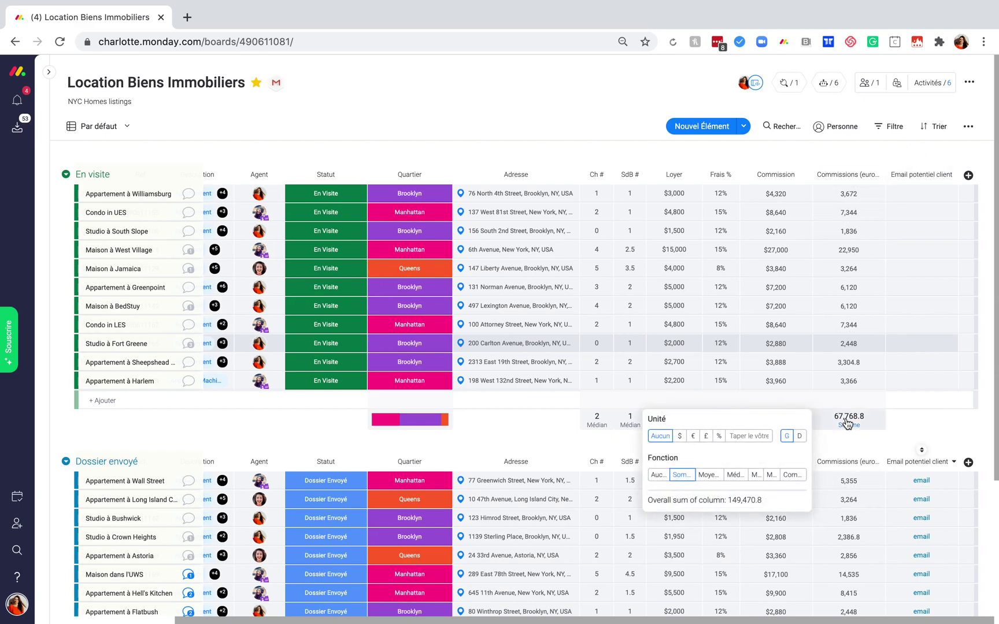
left_click(693, 436)
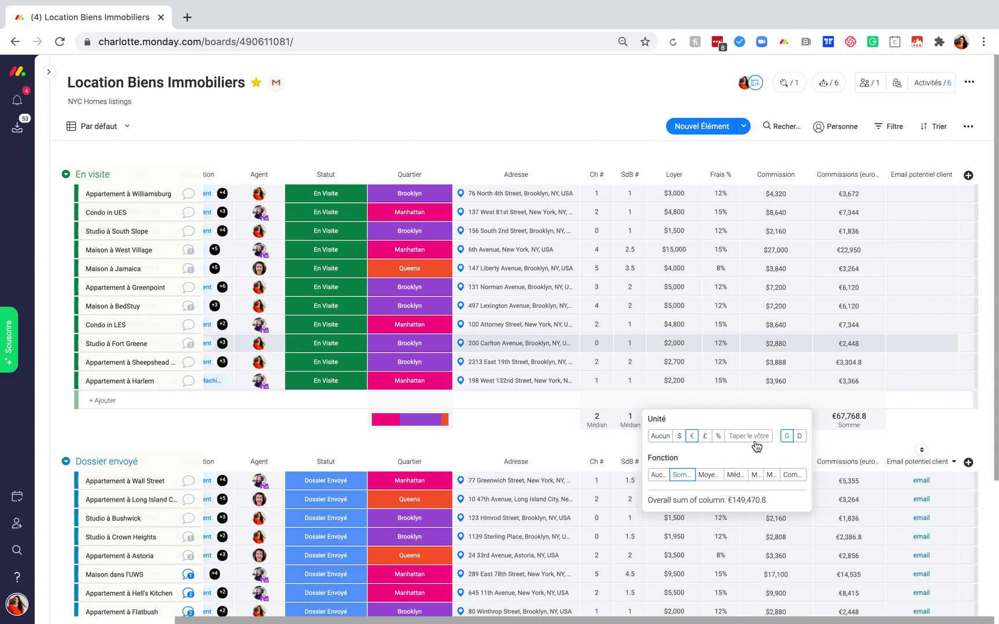
left_click(802, 438)
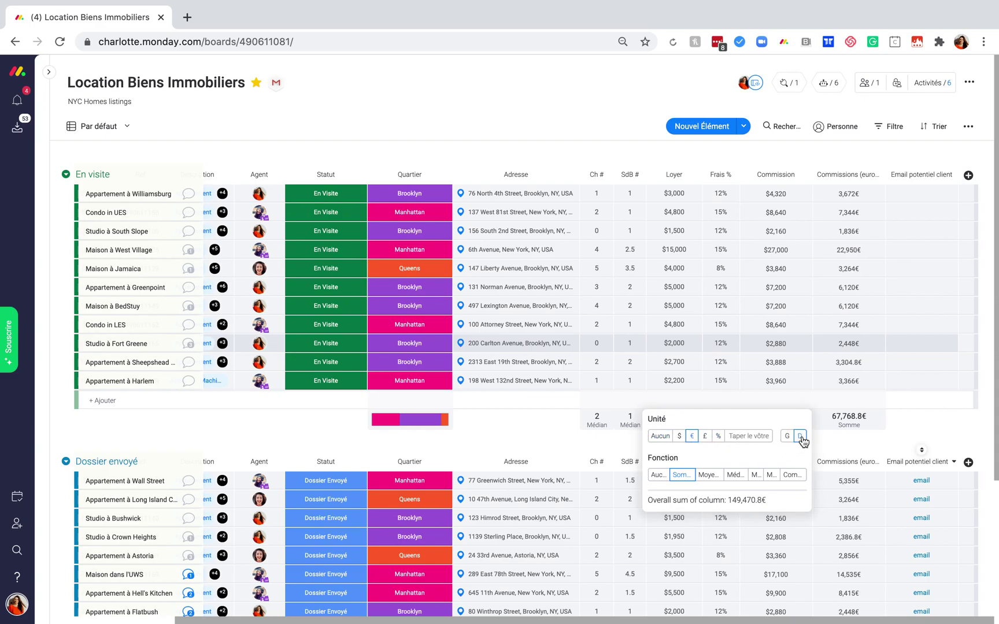
left_click(948, 420)
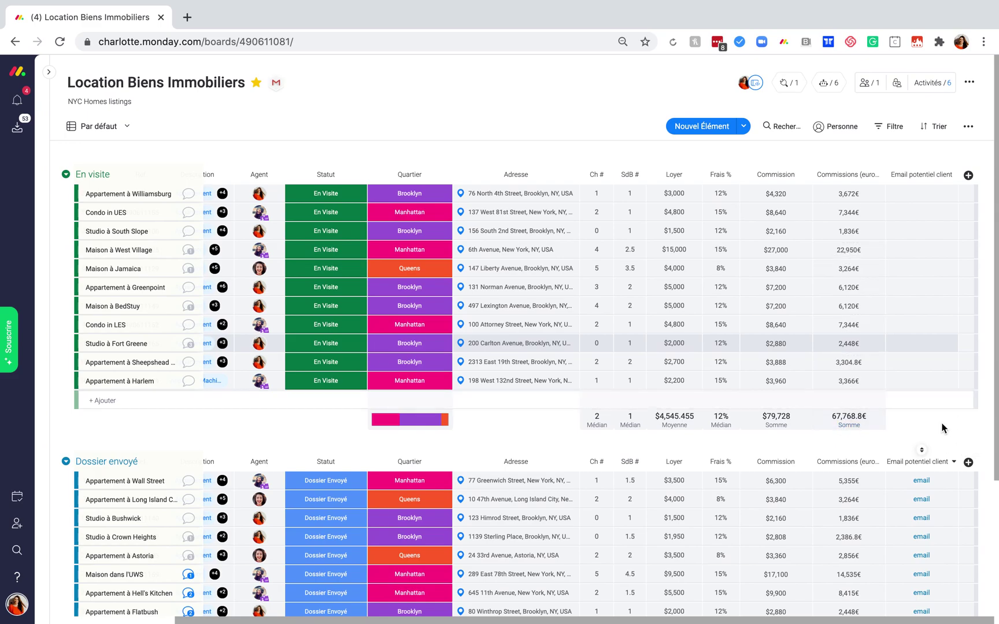
scroll(941, 428, "left", 2)
scroll(942, 428, "right", 2)
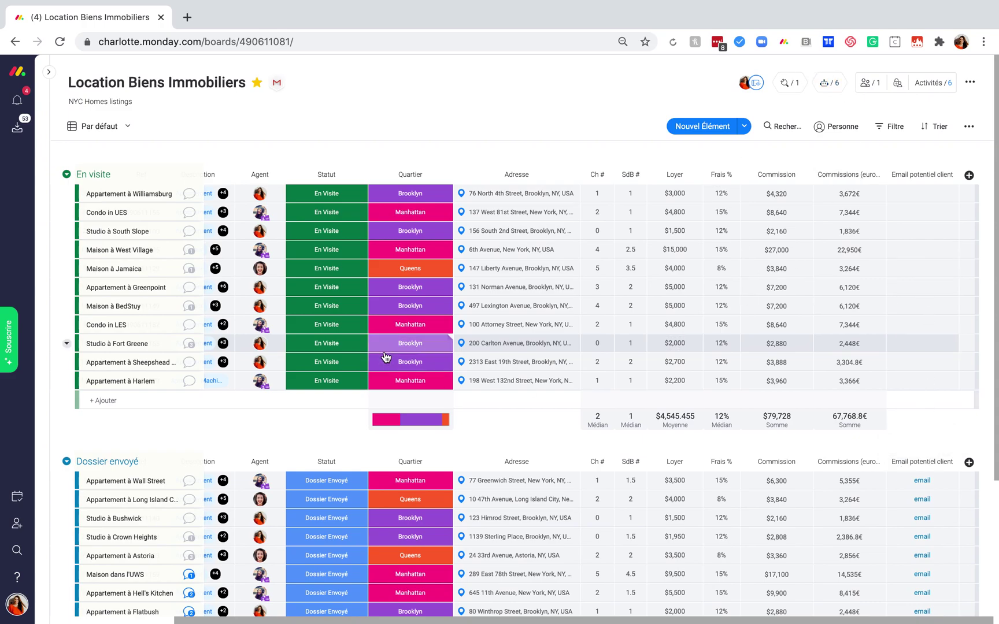
scroll(385, 356, "left", 5)
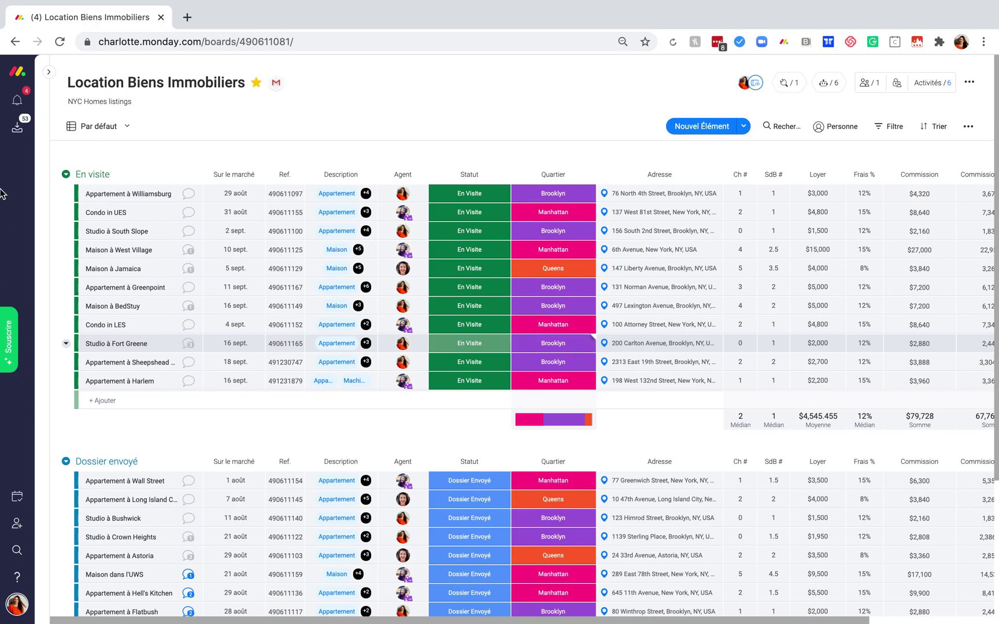
Open the Visites Appartement à Fort Greene board under NYC Homes in Favoris.
mouse_move(52, 78)
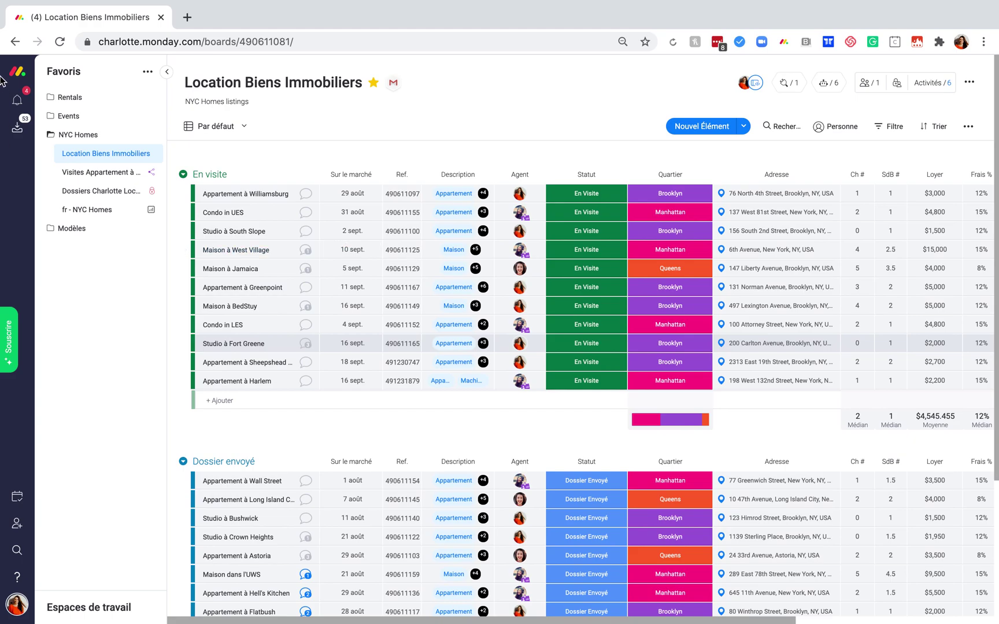
left_click(88, 173)
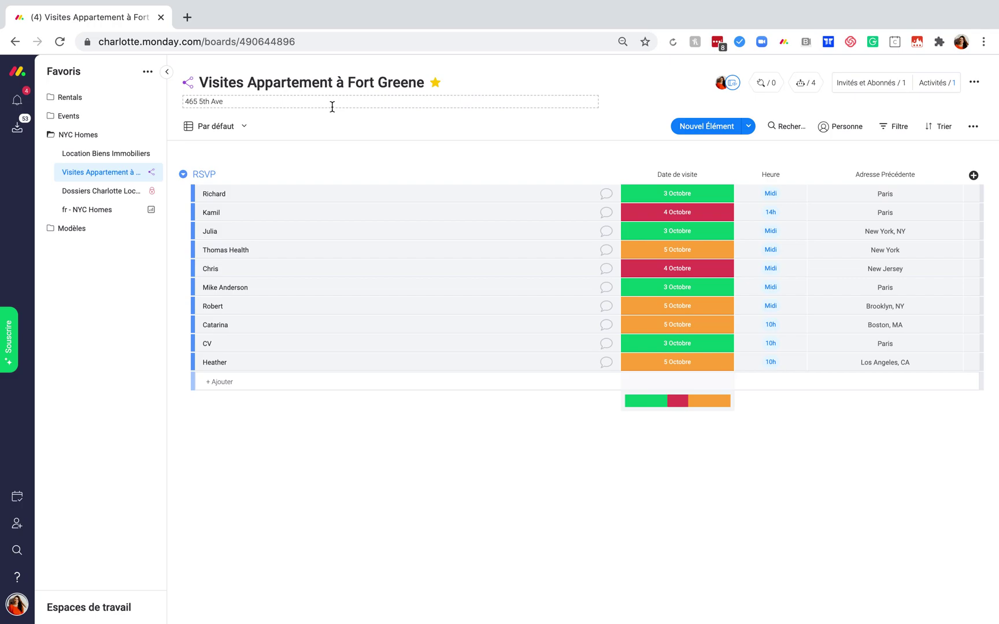
Collapse the sidebar, check the visit date and time options, and list the board's views.
left_click(167, 73)
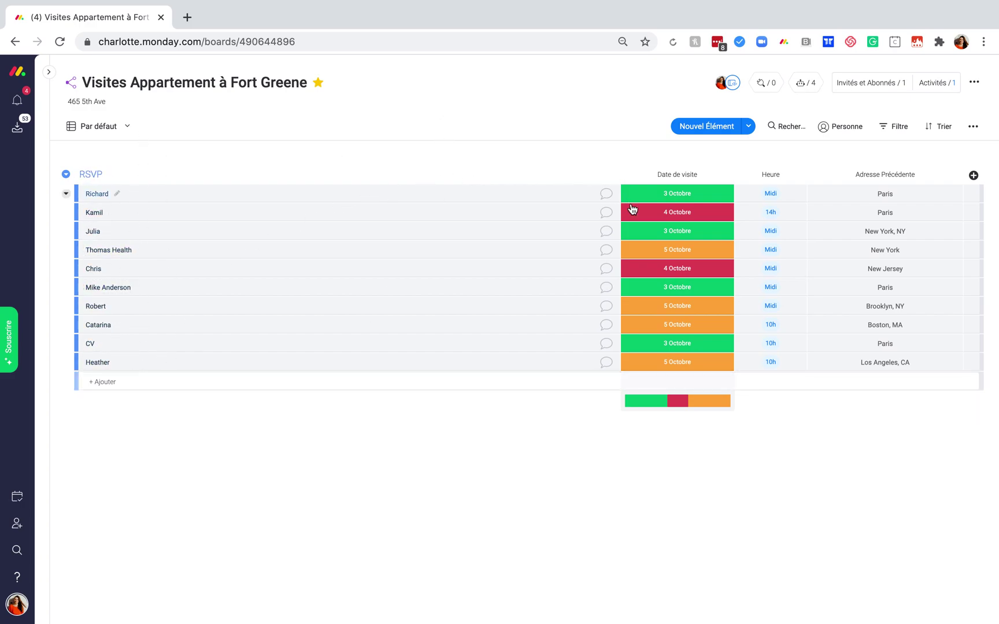
left_click(669, 218)
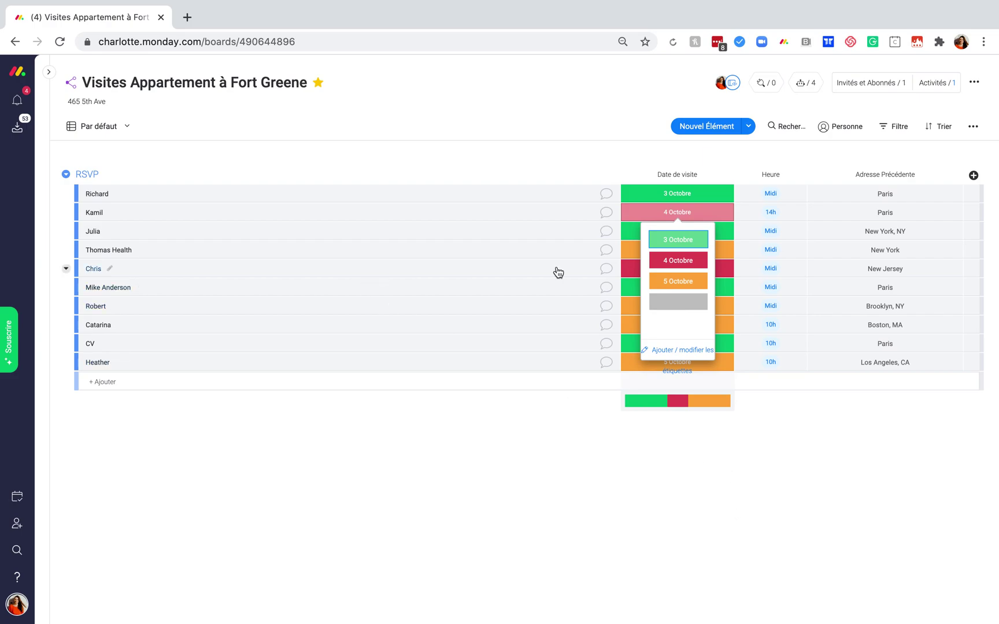
left_click(689, 482)
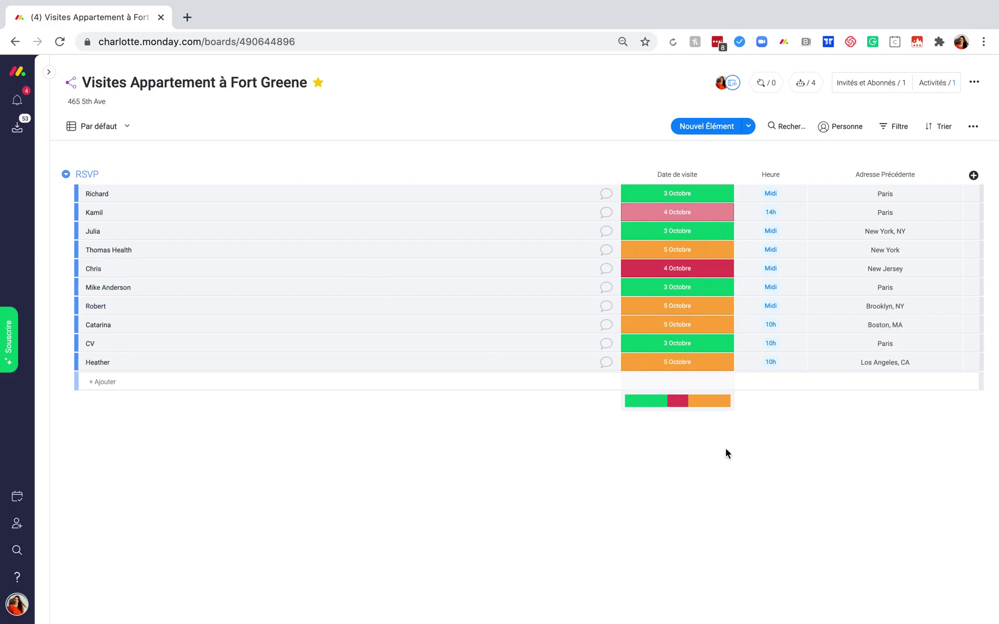
left_click(759, 367)
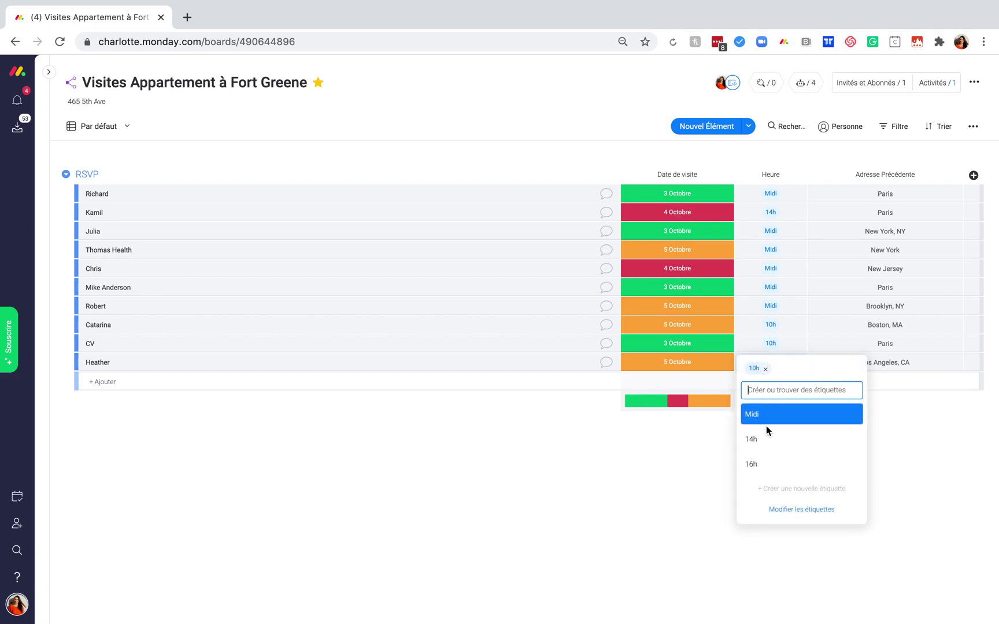
left_click(655, 474)
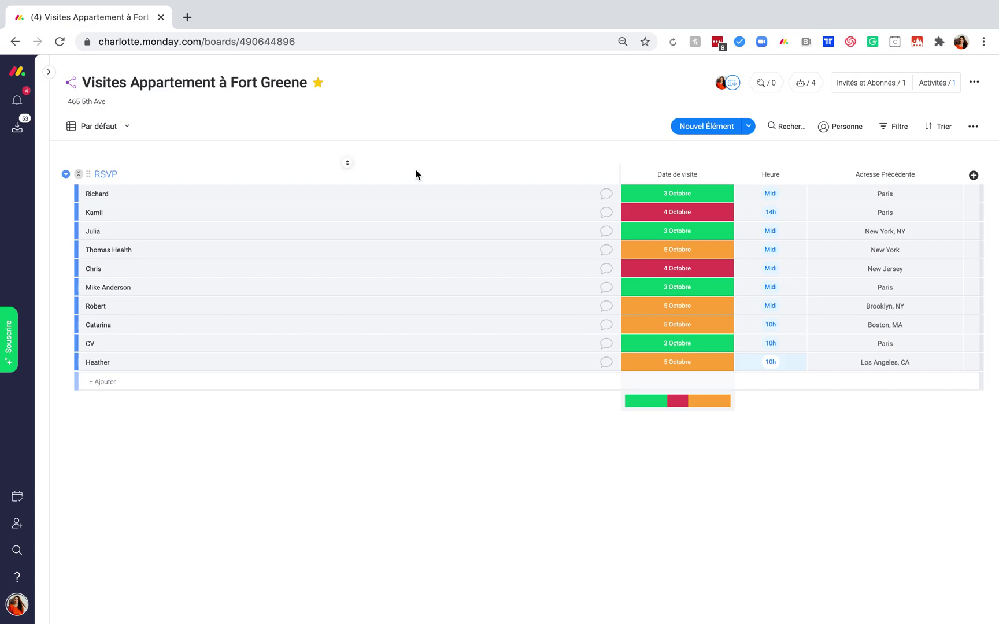
left_click(128, 127)
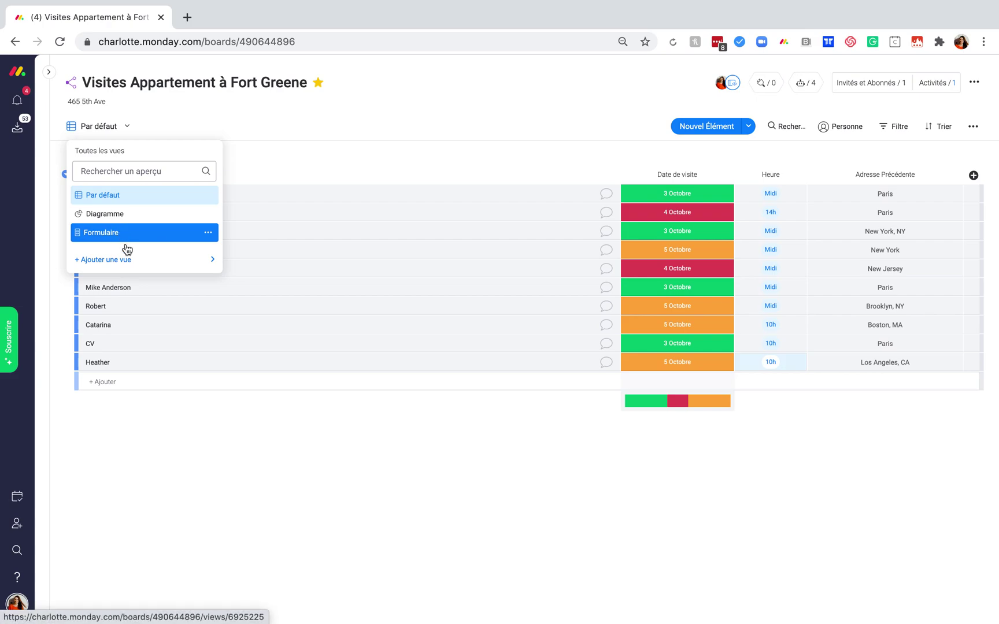
mouse_move(133, 261)
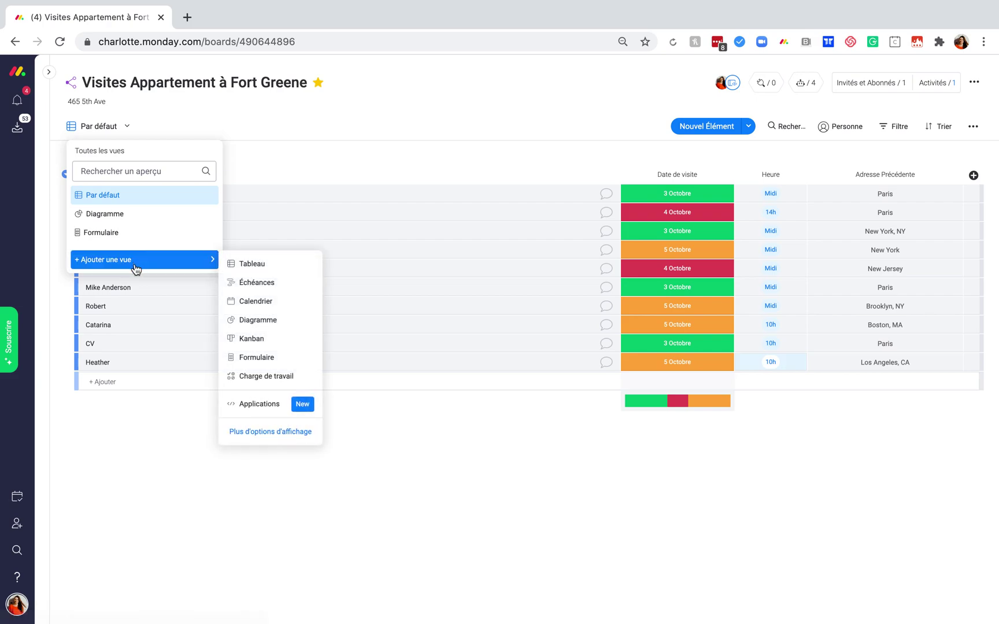
Switch the board to its Formulaire form view and look over the form.
left_click(156, 231)
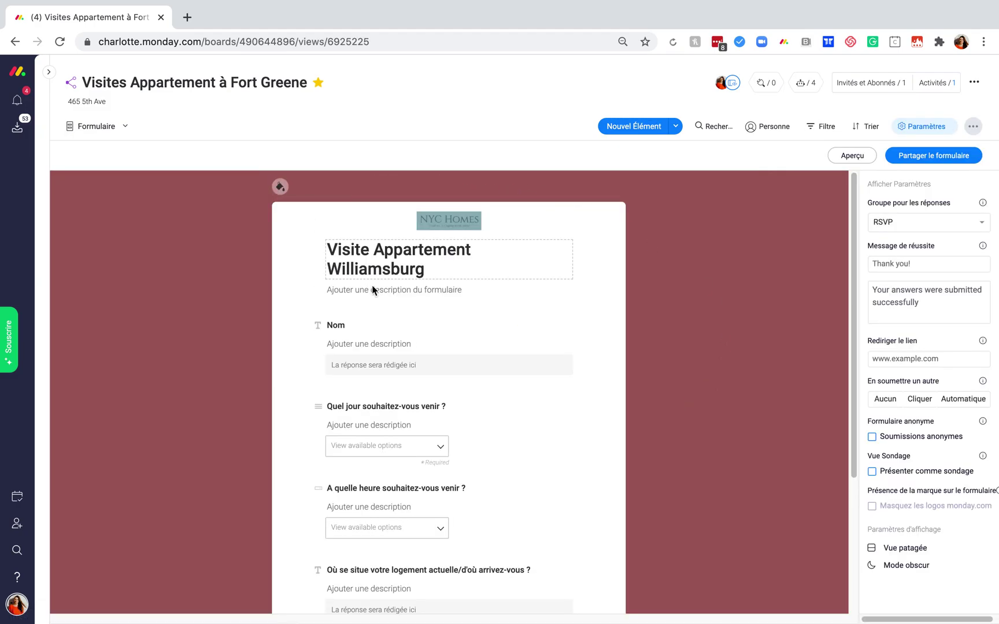
scroll(392, 273, "down", 1)
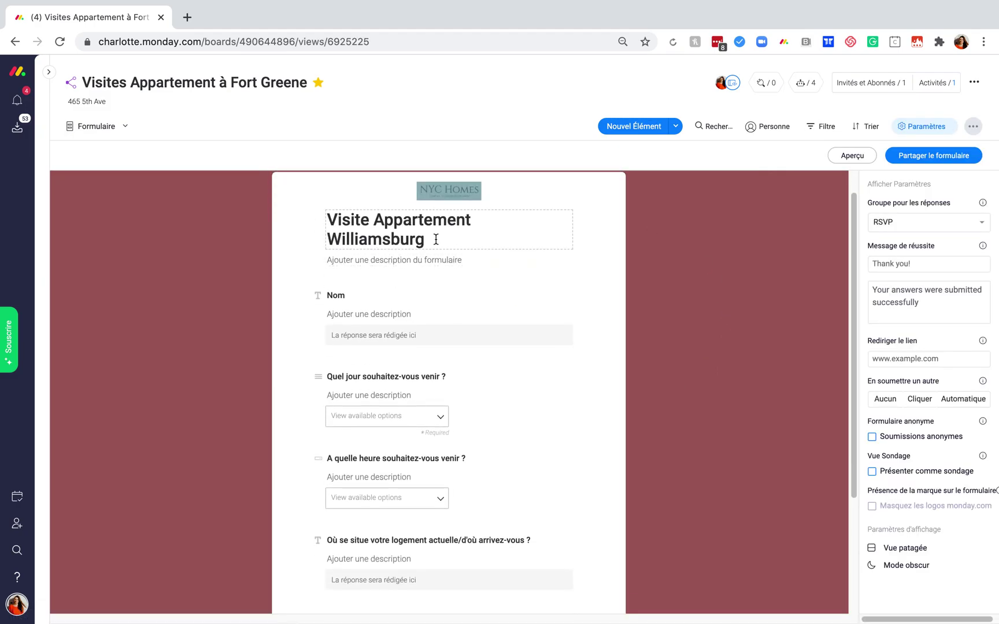
scroll(439, 350, "down", 2)
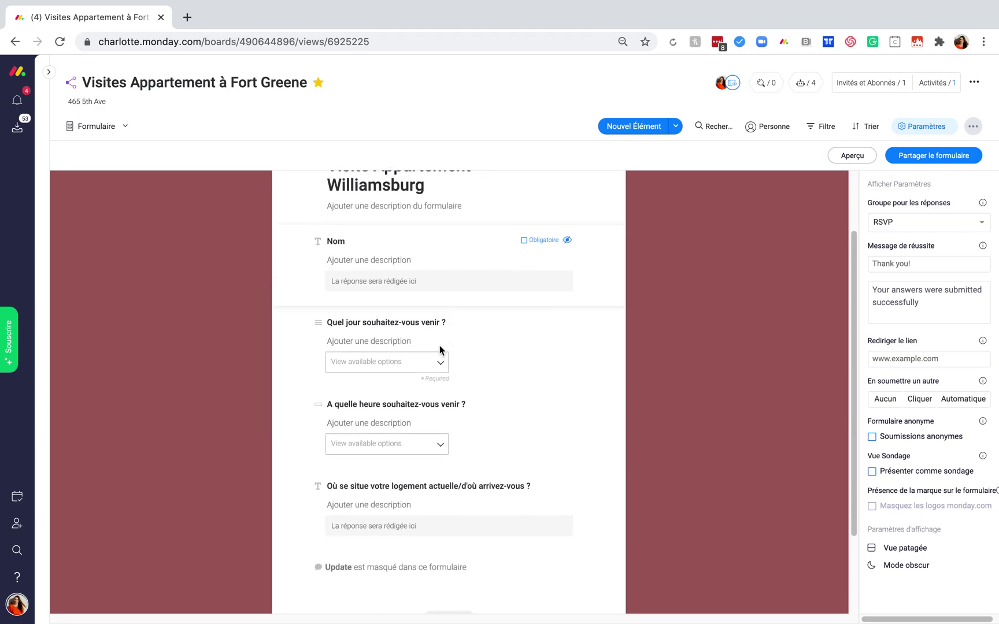
scroll(516, 434, "up", 3)
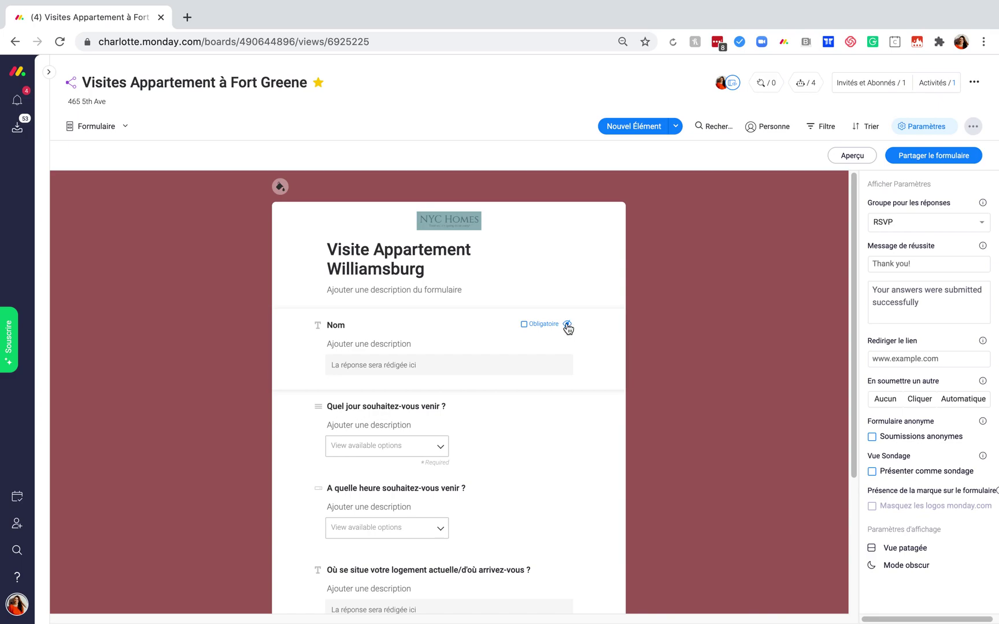
mouse_move(279, 188)
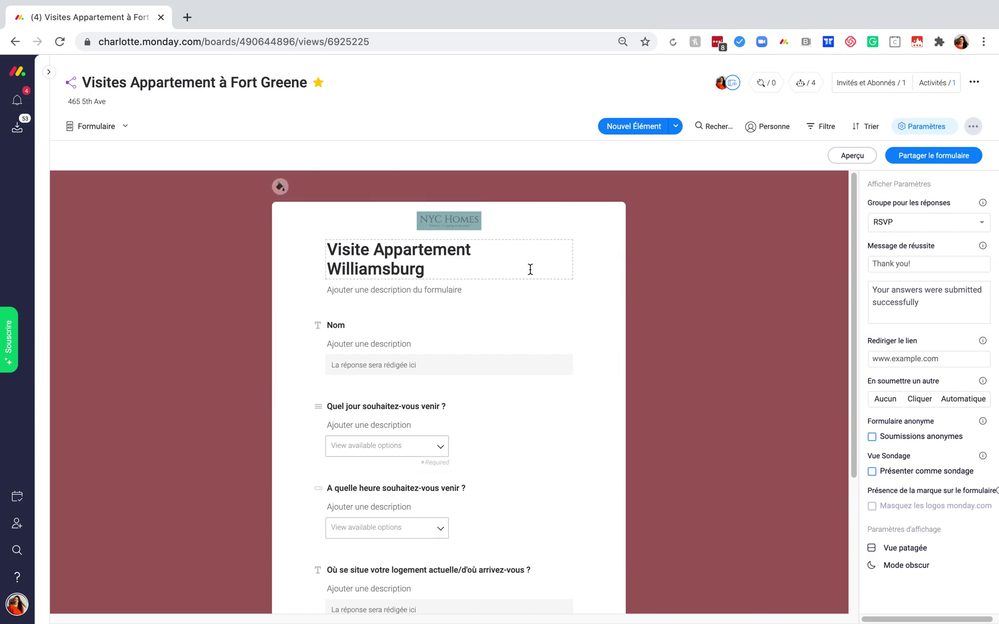
Change the success message to 'Merci !' and open the live form preview.
left_click(919, 263)
key("super+a")
type("Merci !")
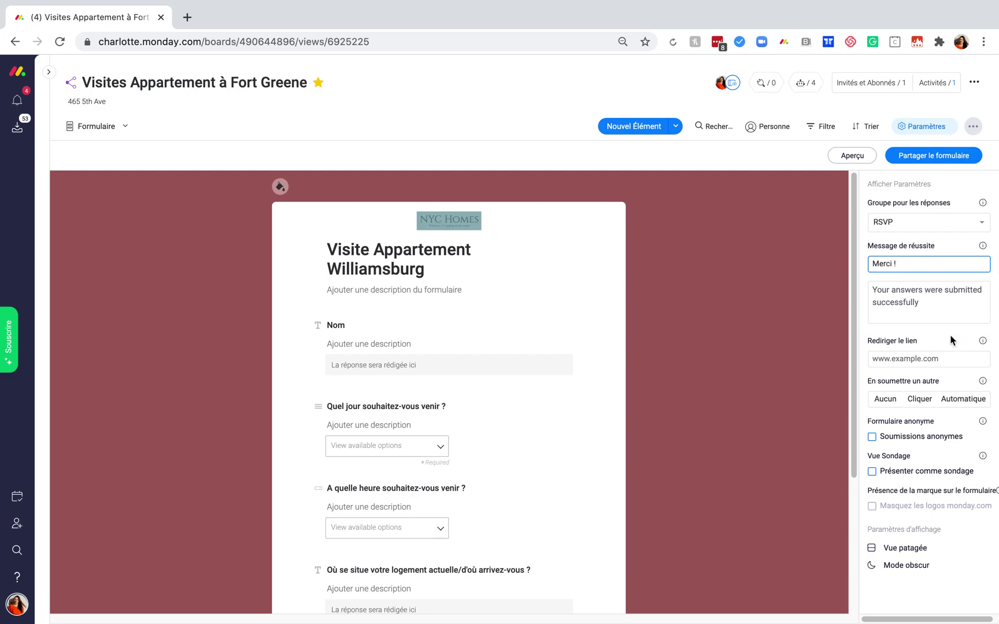
left_click(851, 156)
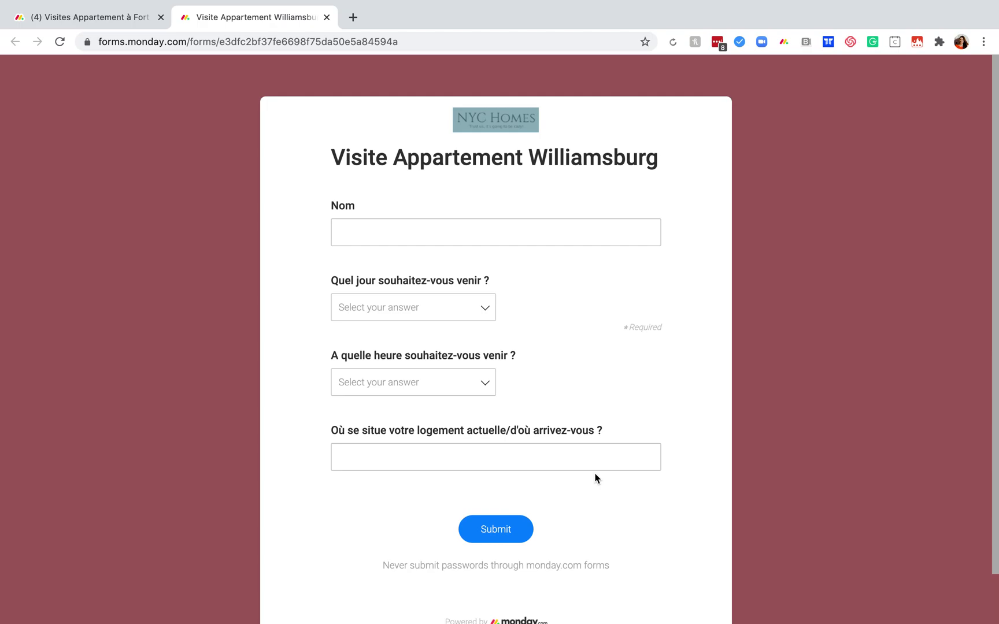
Enter a test visitor's name and pick 3 Octobre at Midi as the visit slot.
left_click(558, 234)
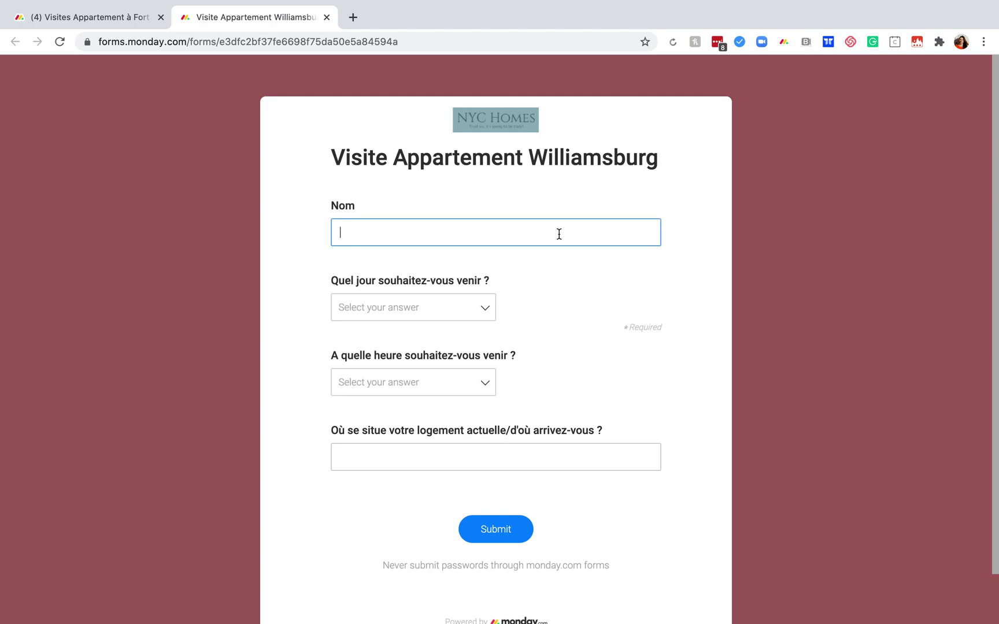
type("Charlotte Test")
left_click(444, 307)
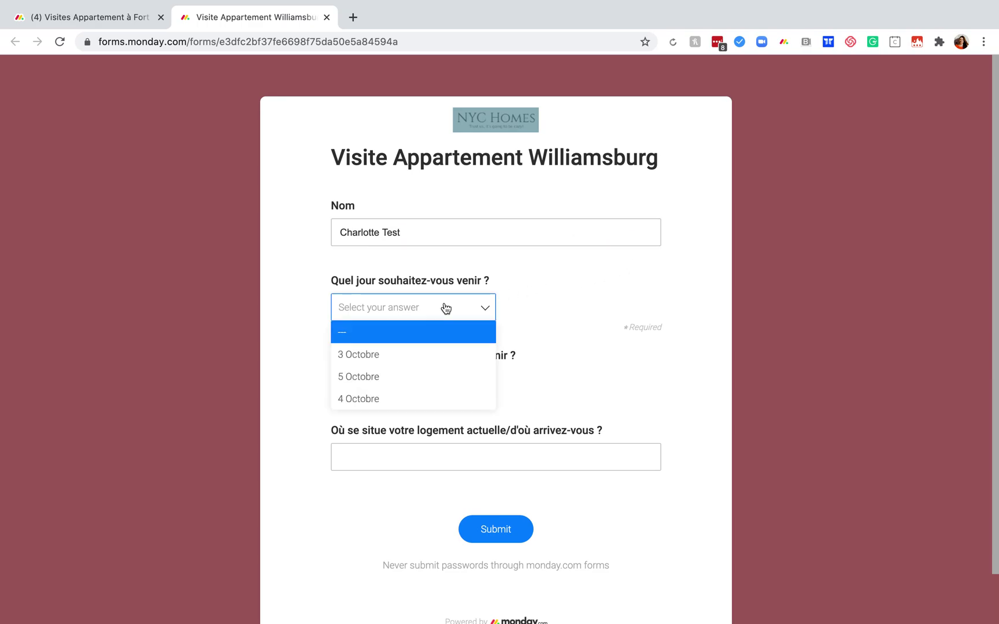
left_click(417, 358)
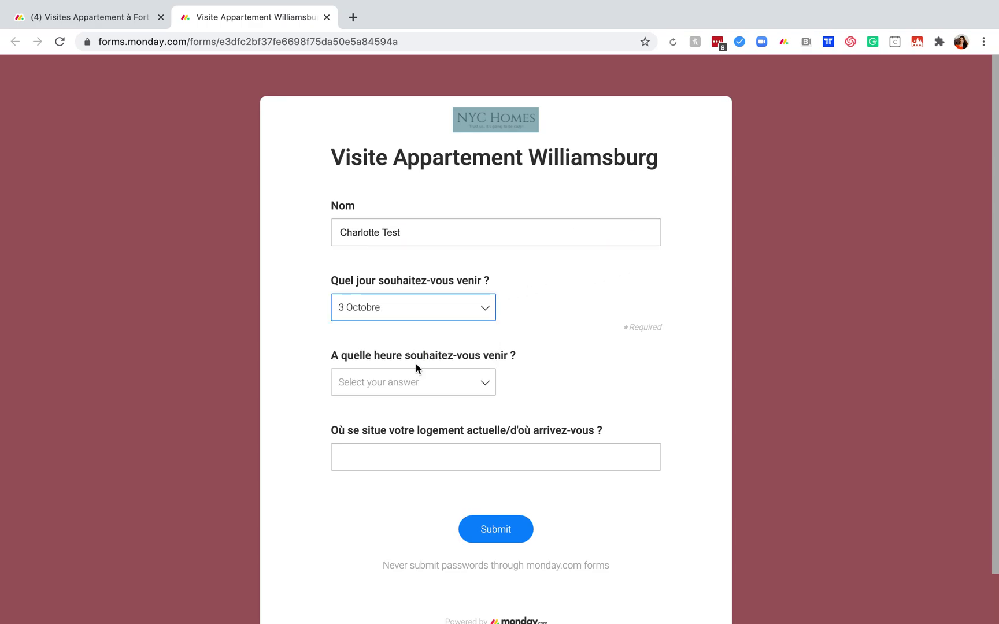
left_click(407, 383)
left_click(375, 435)
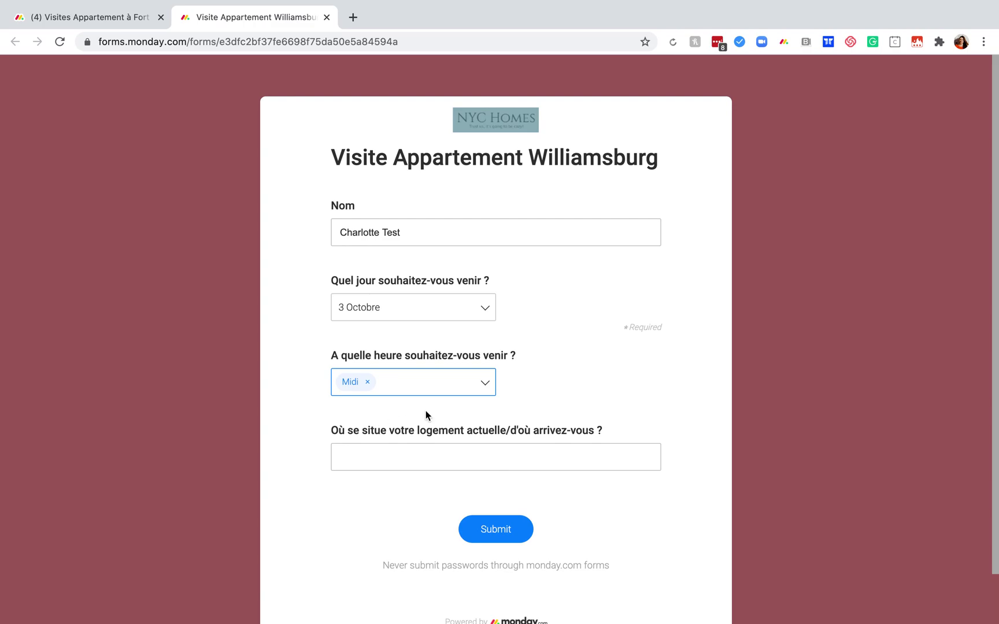
Enter Brooklyn as the current location, submit the request, and close the form tab.
left_click(555, 453)
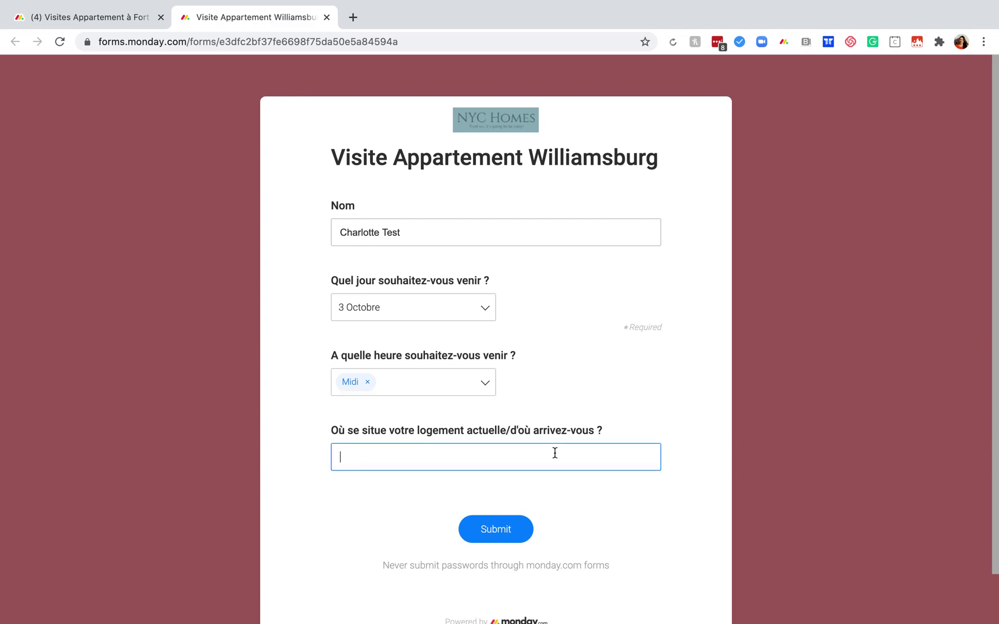
type("Brooklyn")
left_click(510, 528)
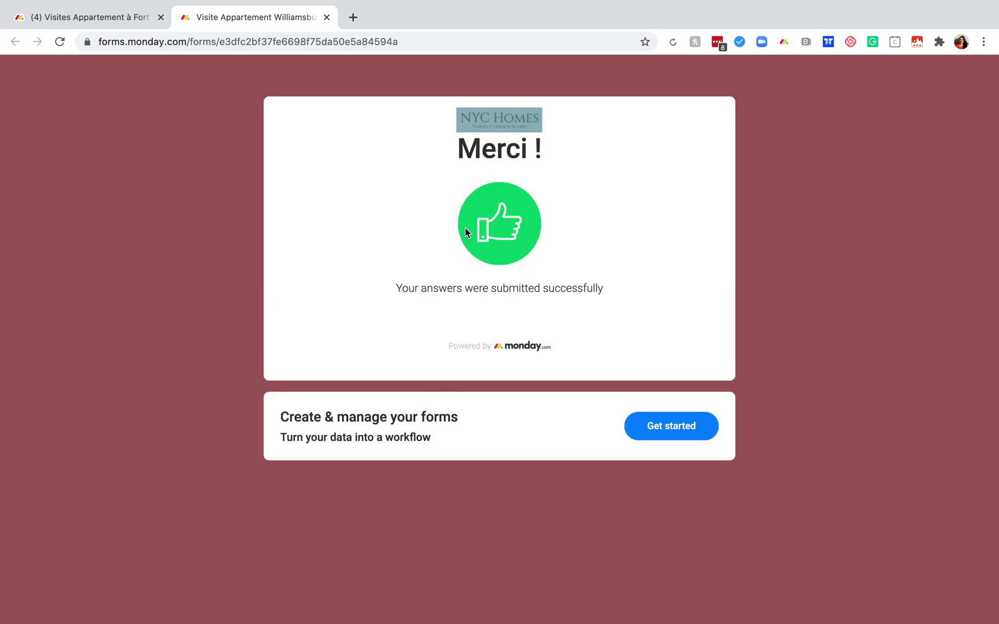
left_click(327, 17)
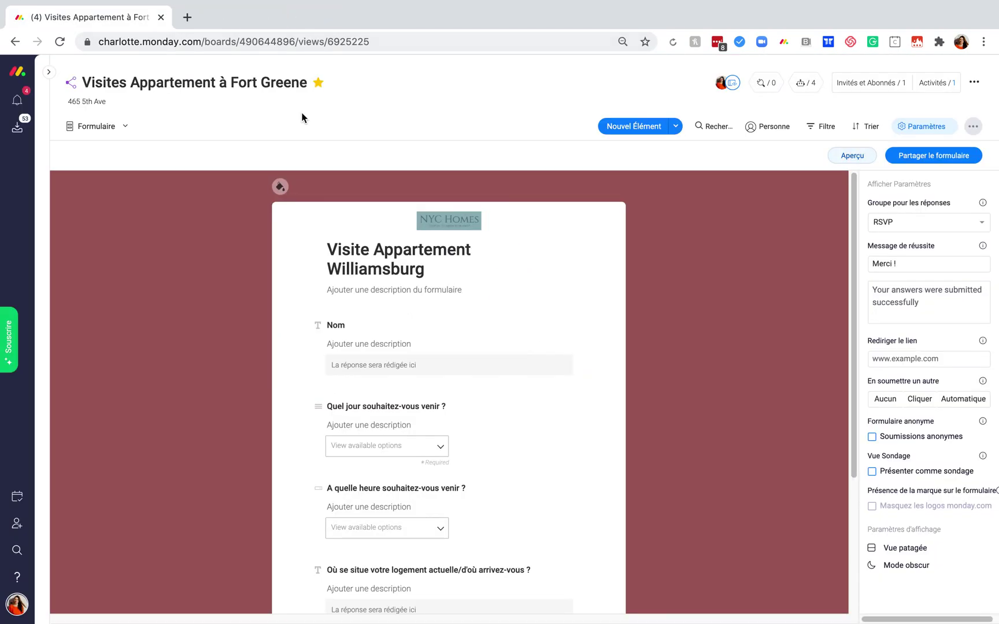
Return to the Par défaut table showing the new row, then switch to the Diagramme view.
left_click(121, 126)
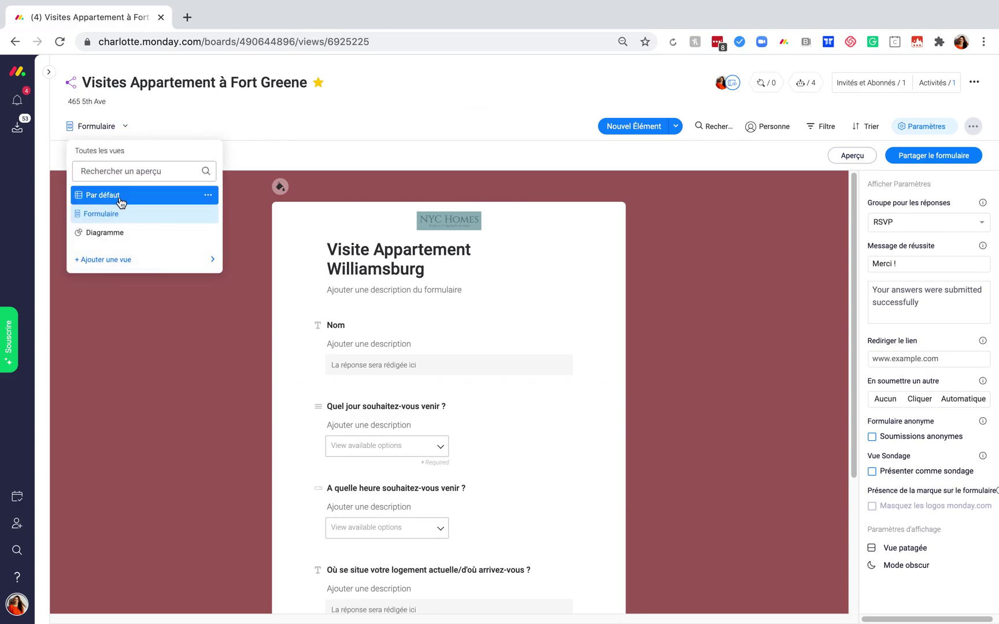
left_click(121, 201)
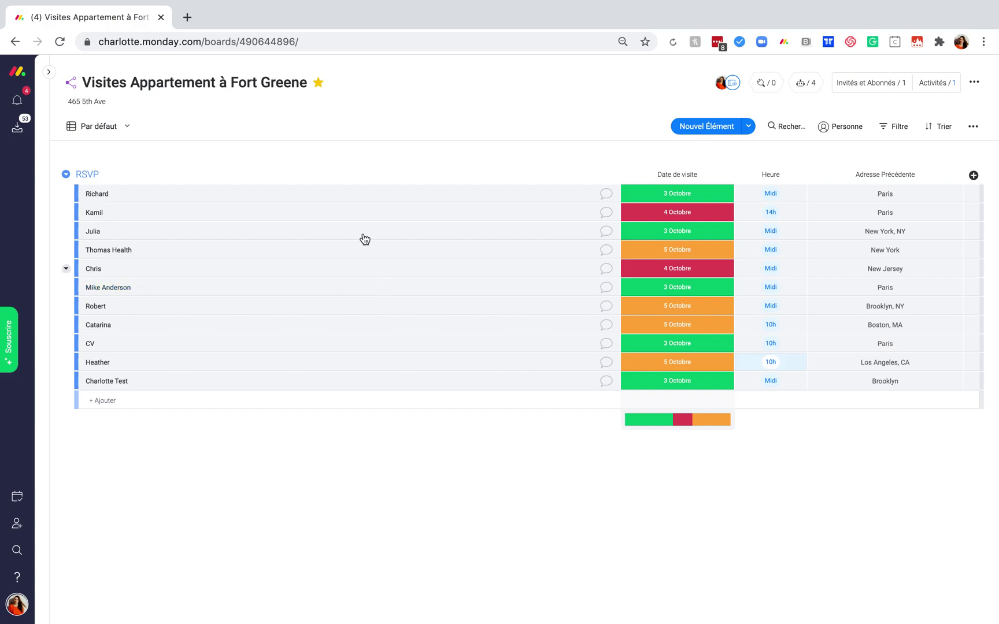
left_click(127, 127)
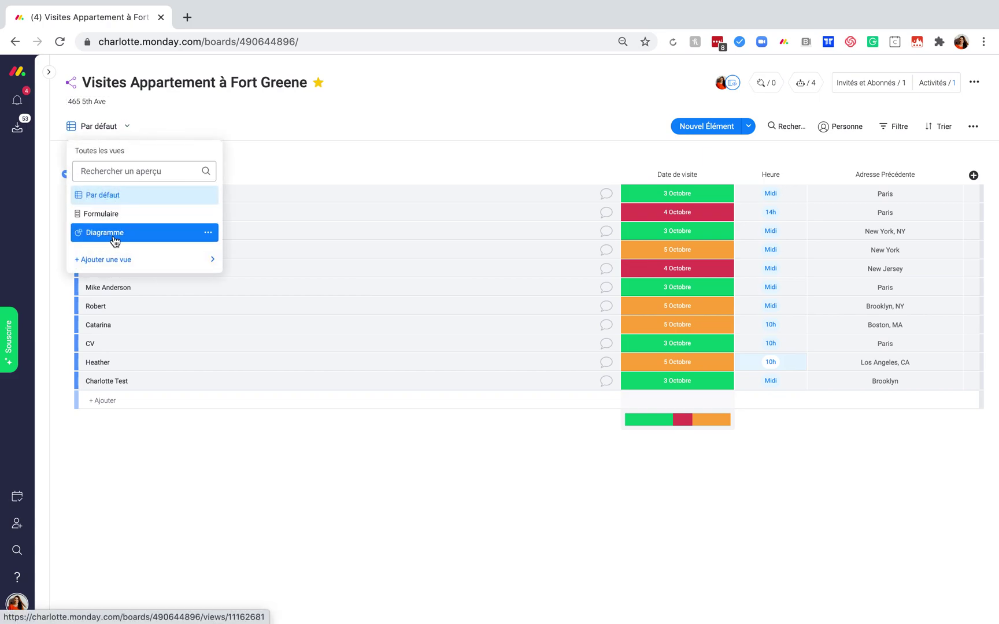
mouse_move(116, 259)
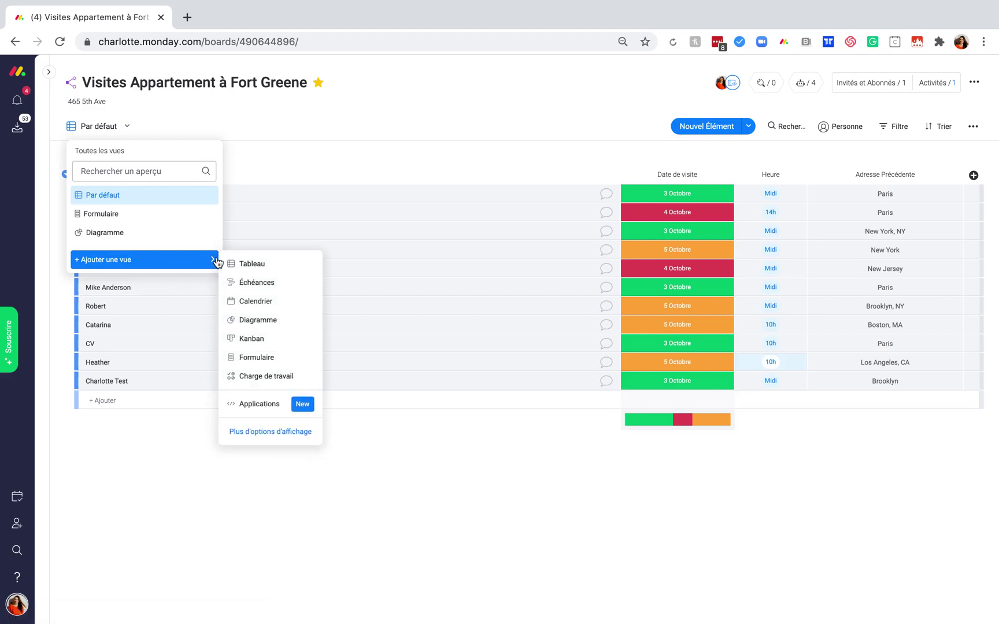
left_click(126, 237)
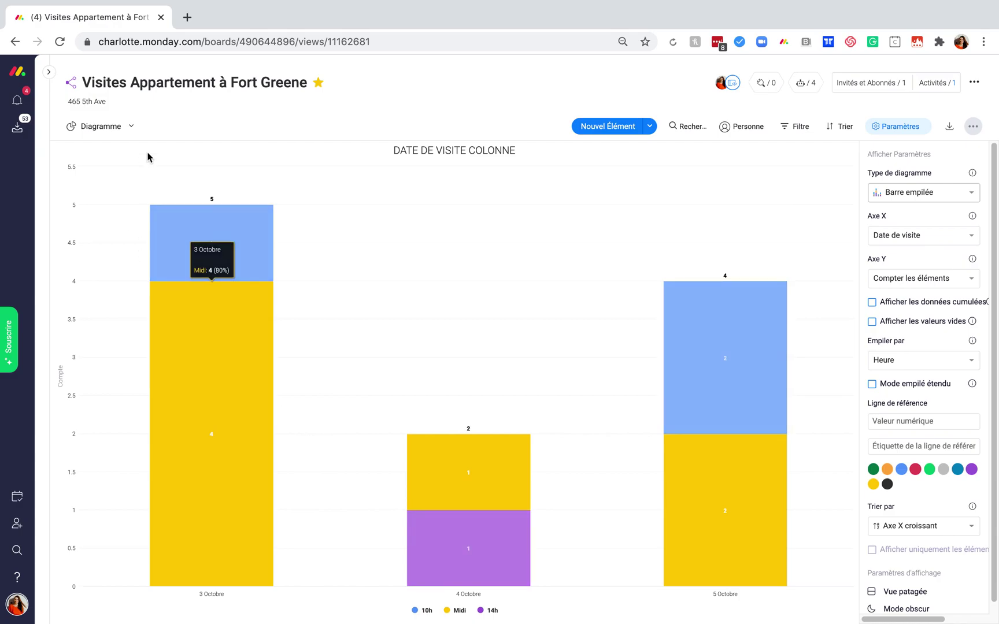
left_click(133, 127)
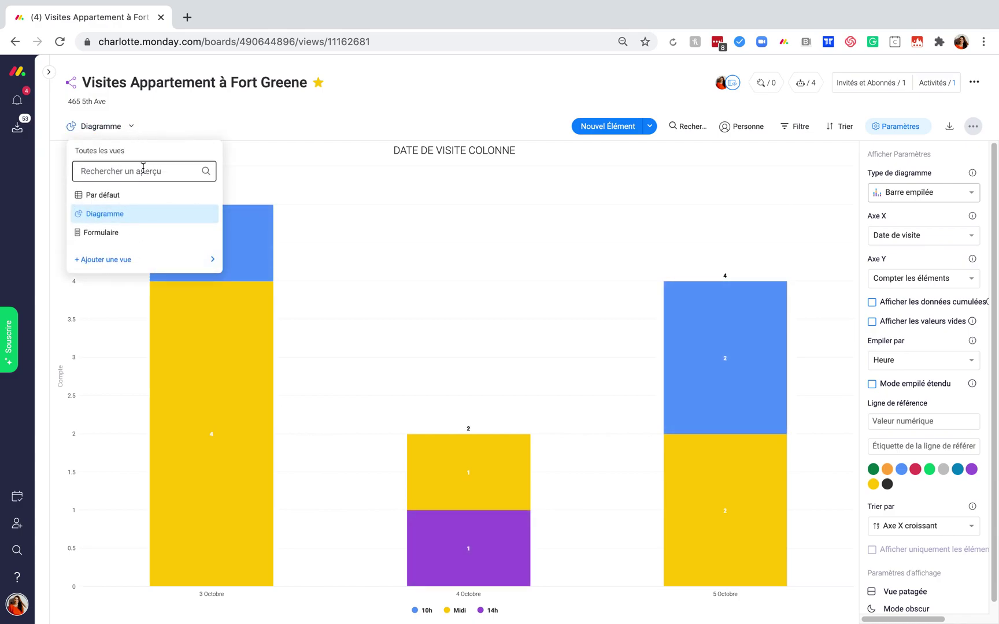
left_click(137, 198)
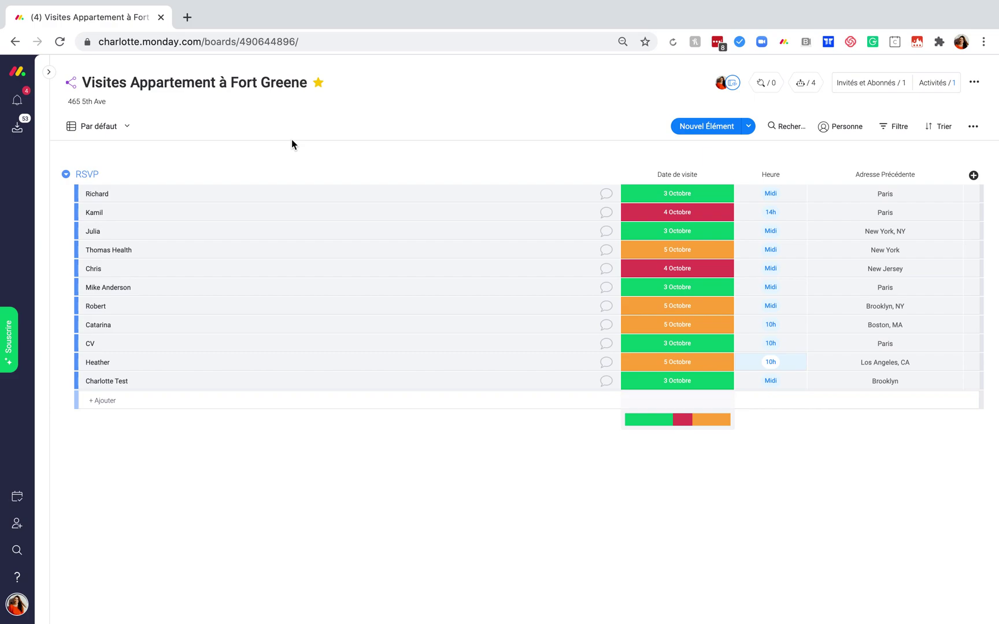
Open Location Biens Immobiliers from the Favoris sidebar and show its Intégrations centre.
left_click(48, 71)
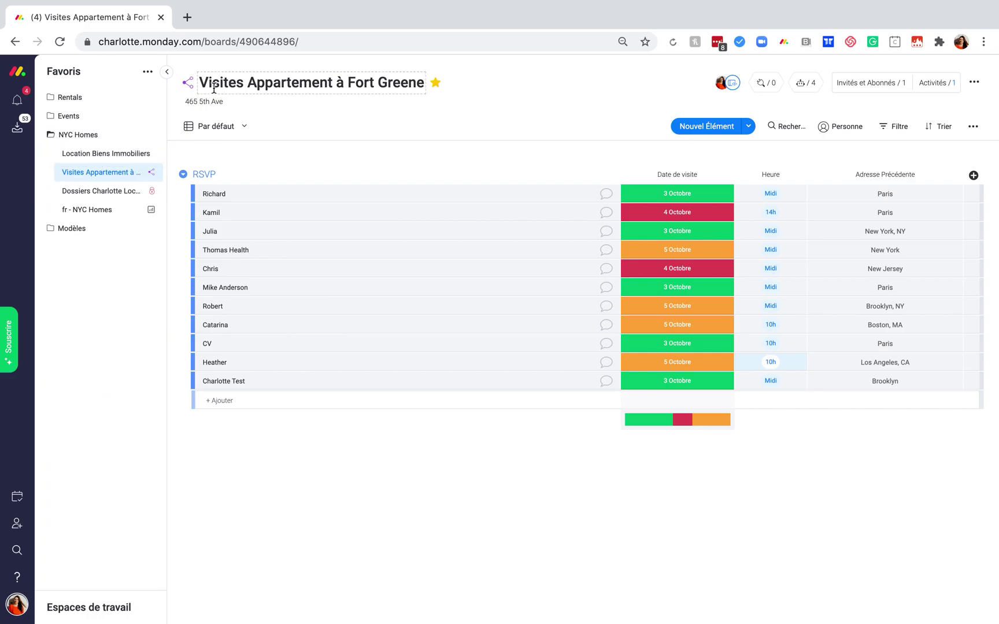
left_click(105, 153)
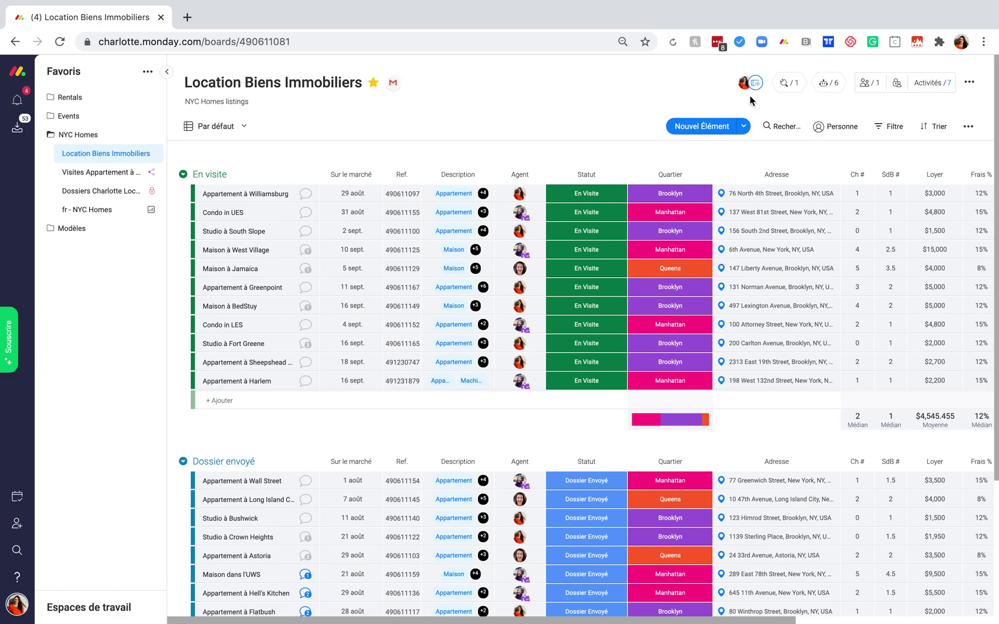
left_click(784, 87)
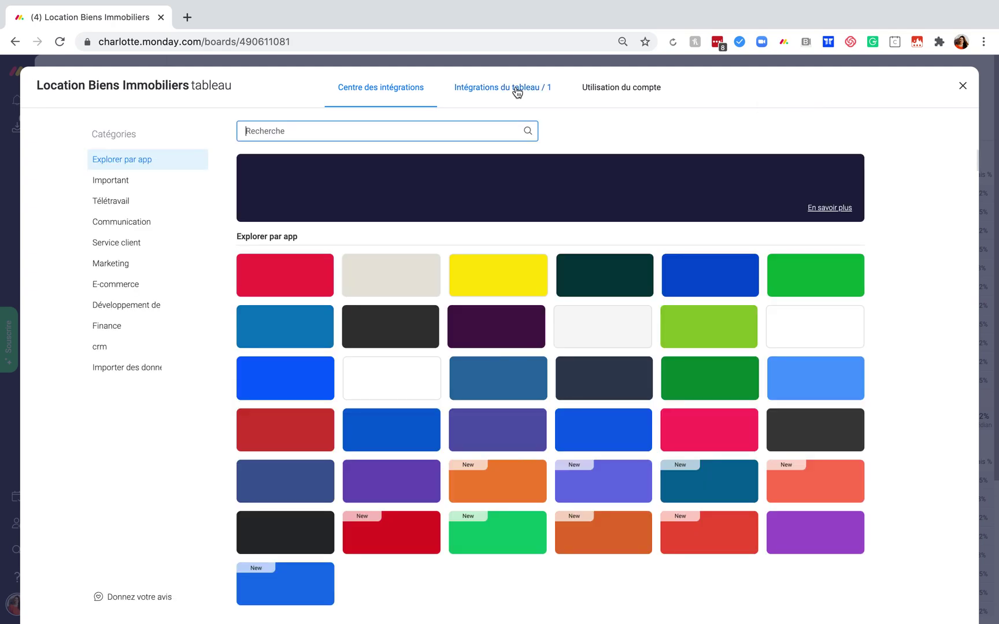
Open the board's active integrations and inspect the Gmail automation for Statut → Dossier Envoyé.
left_click(517, 91)
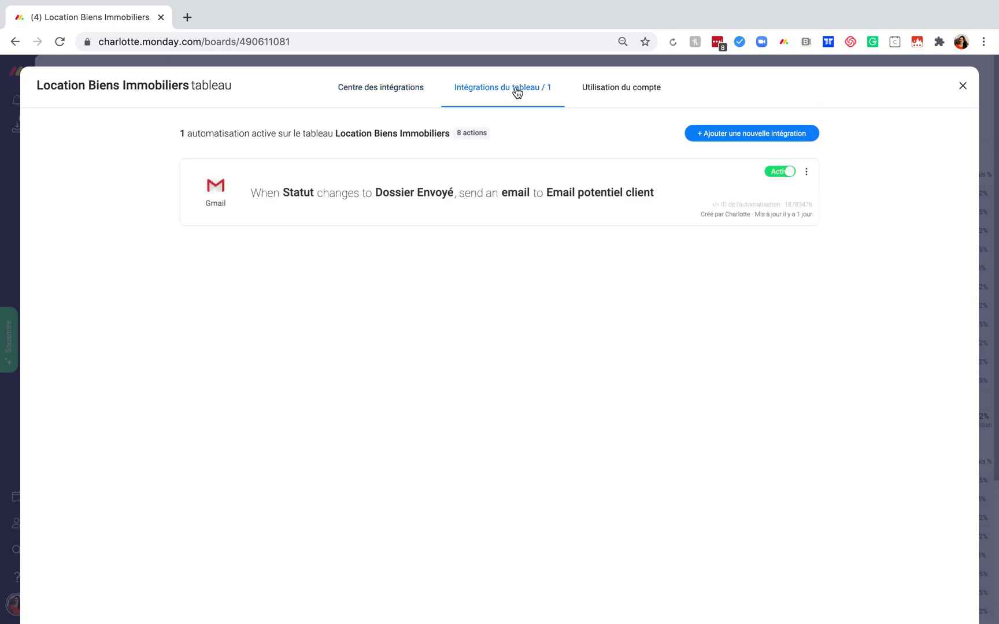
left_click(330, 216)
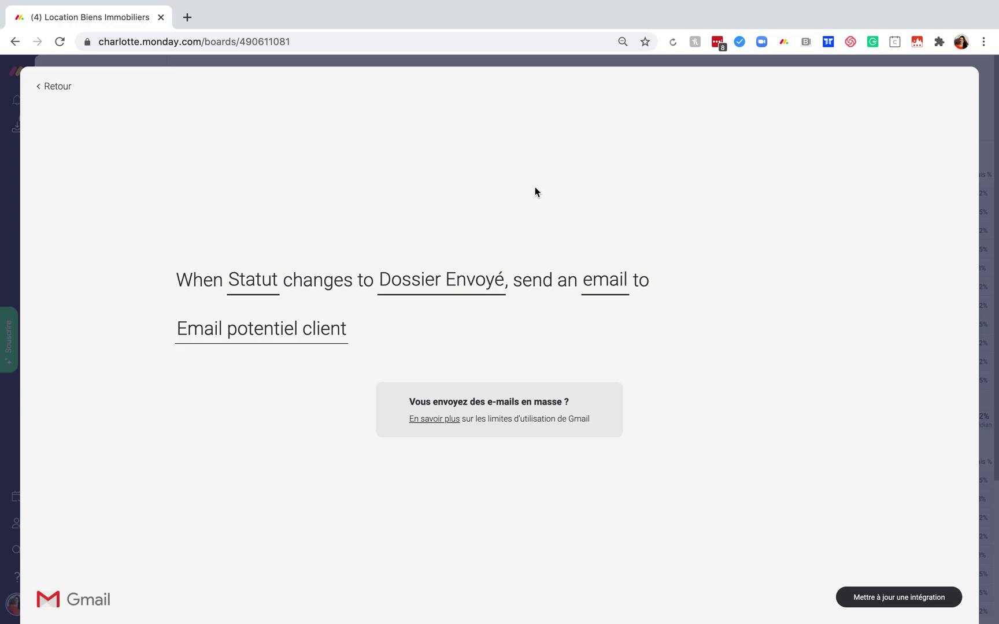
left_click(615, 289)
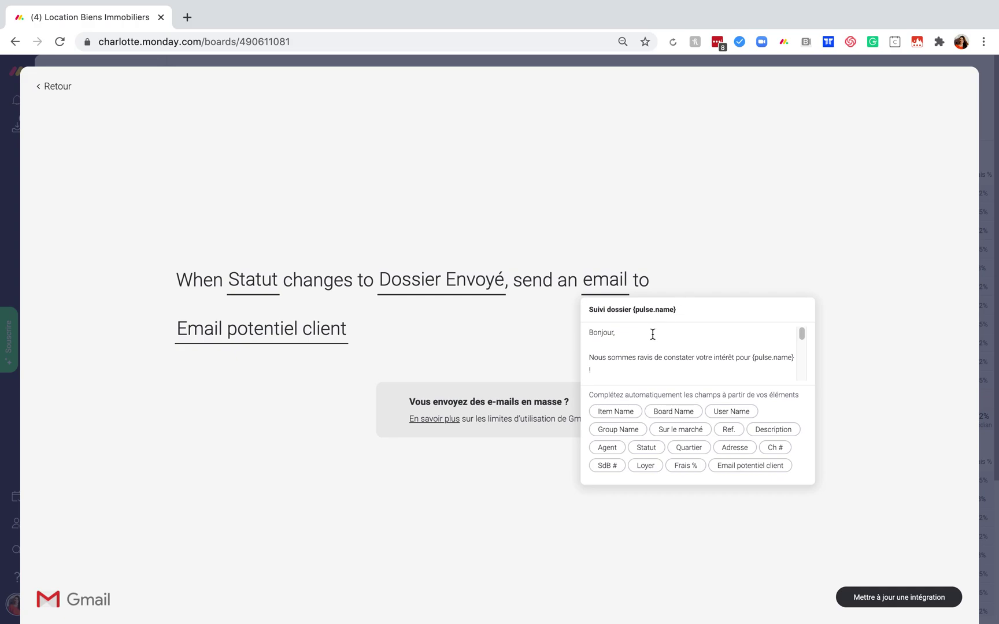
Read through the follow-up email template, then return to the list and close integrations.
scroll(648, 341, "down", 1)
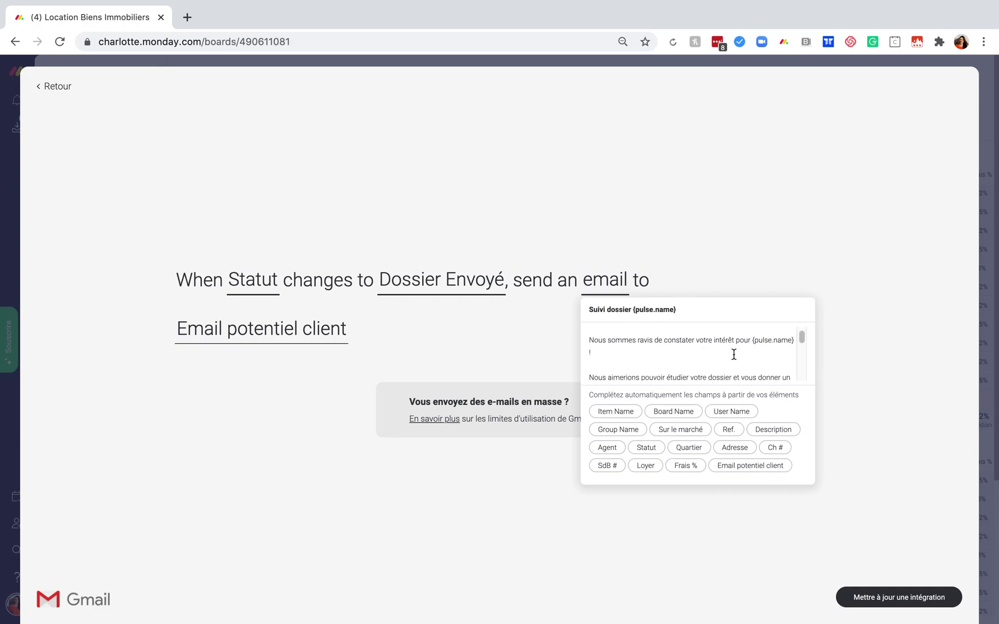
scroll(768, 351, "down", 2)
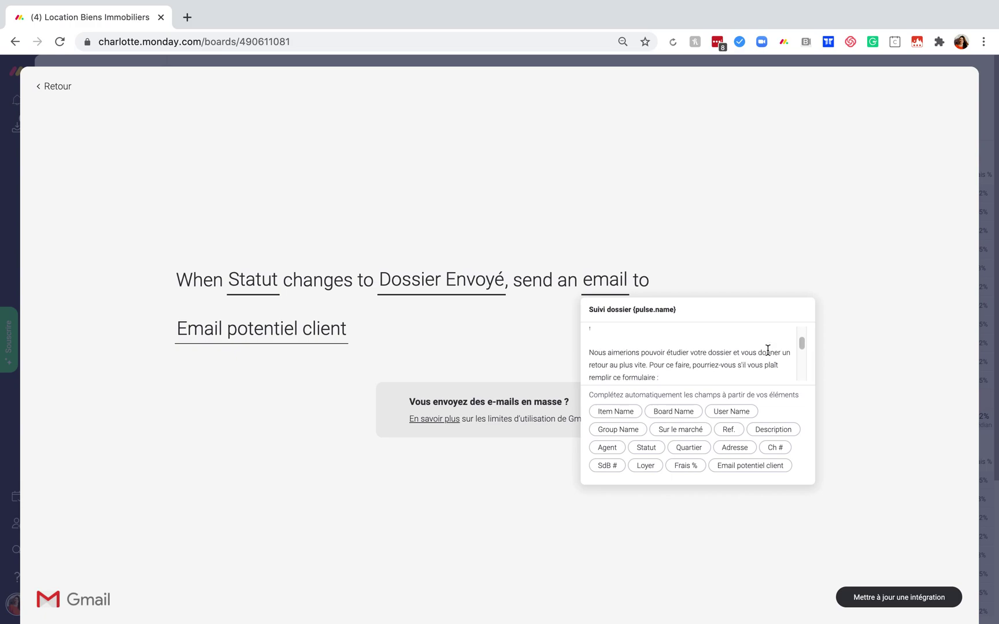
scroll(768, 351, "down", 1)
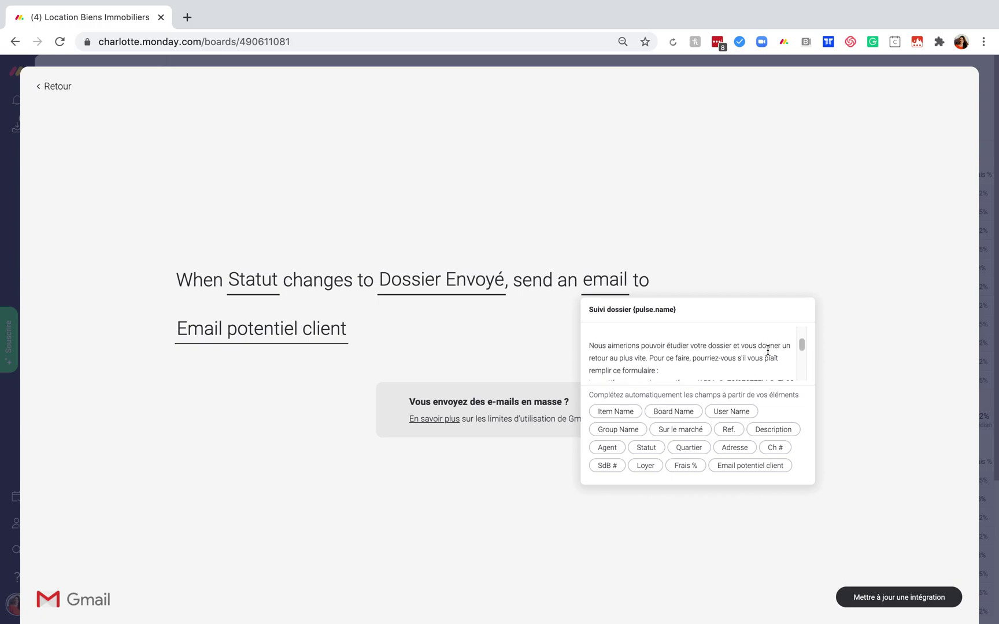
scroll(768, 350, "down", 2)
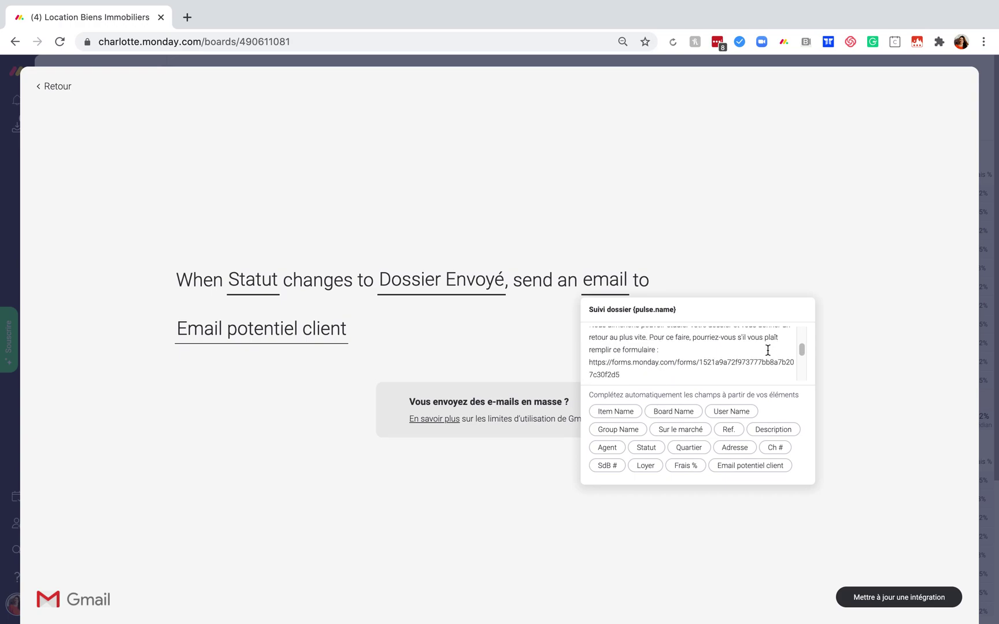
scroll(591, 370, "down", 2)
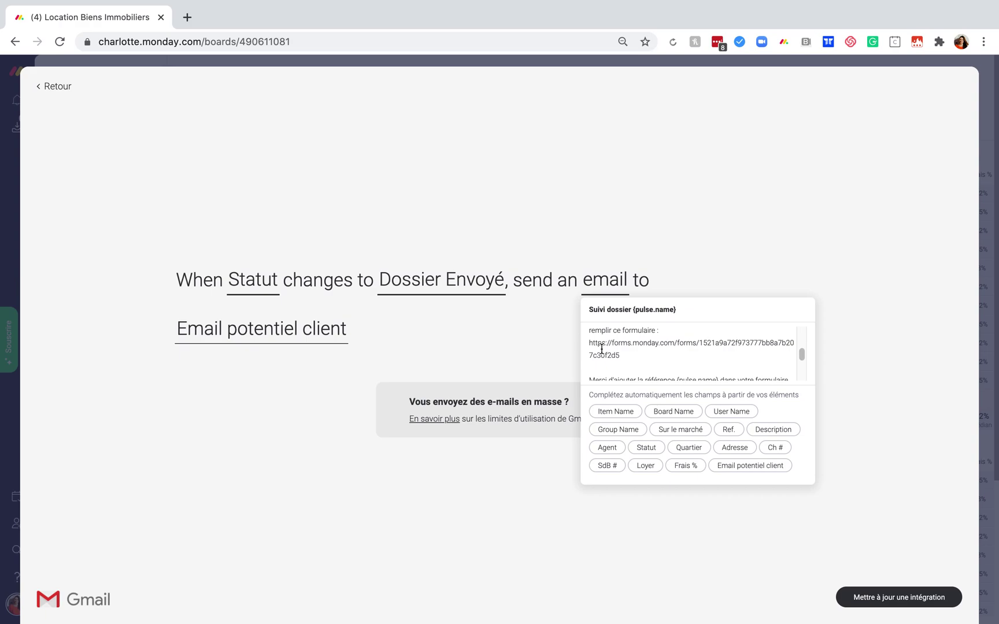
scroll(601, 349, "down", 3)
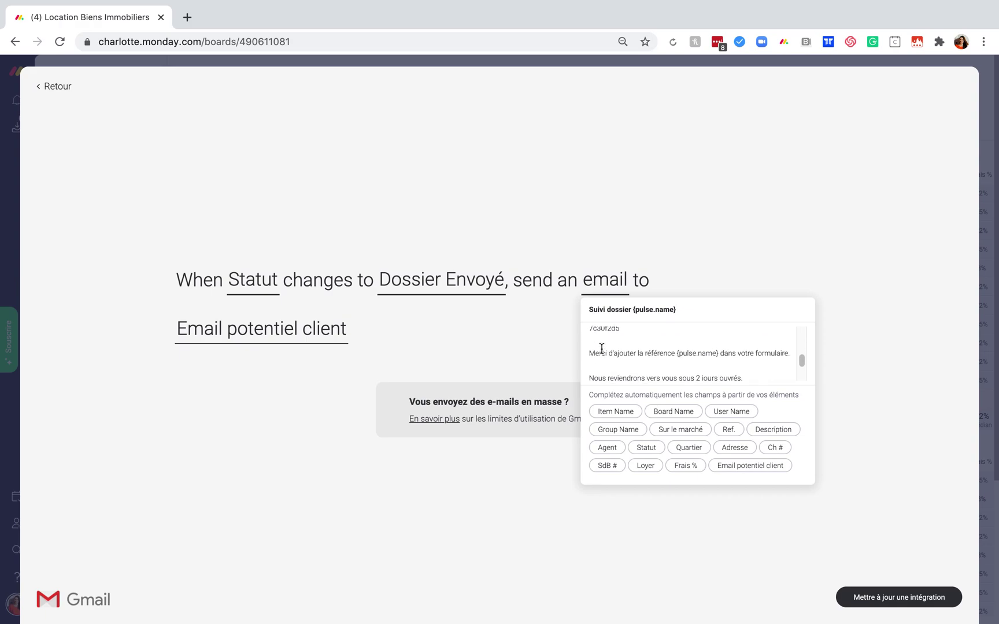
scroll(601, 349, "down", 3)
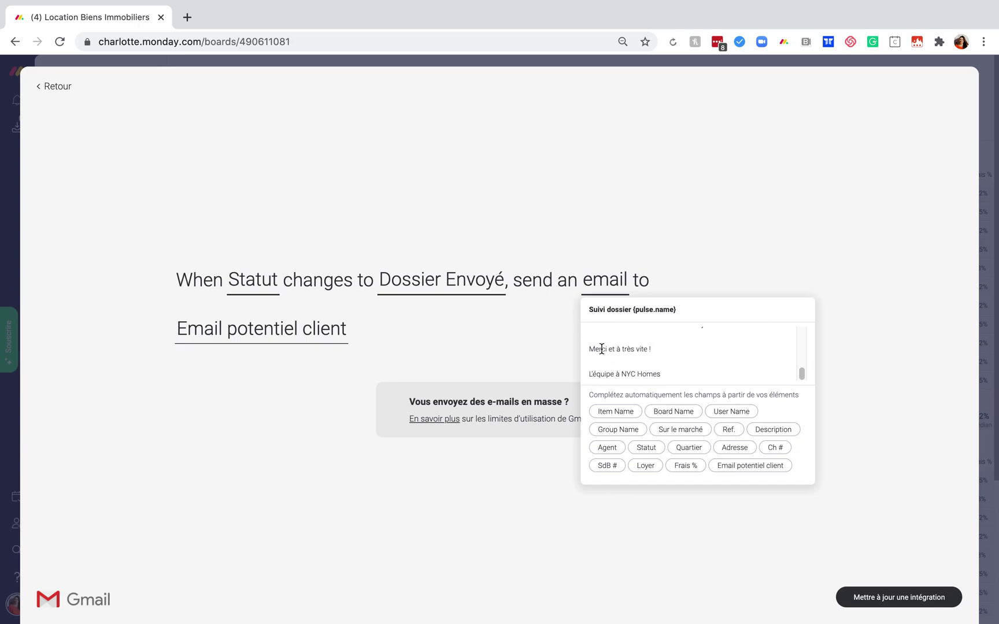
left_click(720, 237)
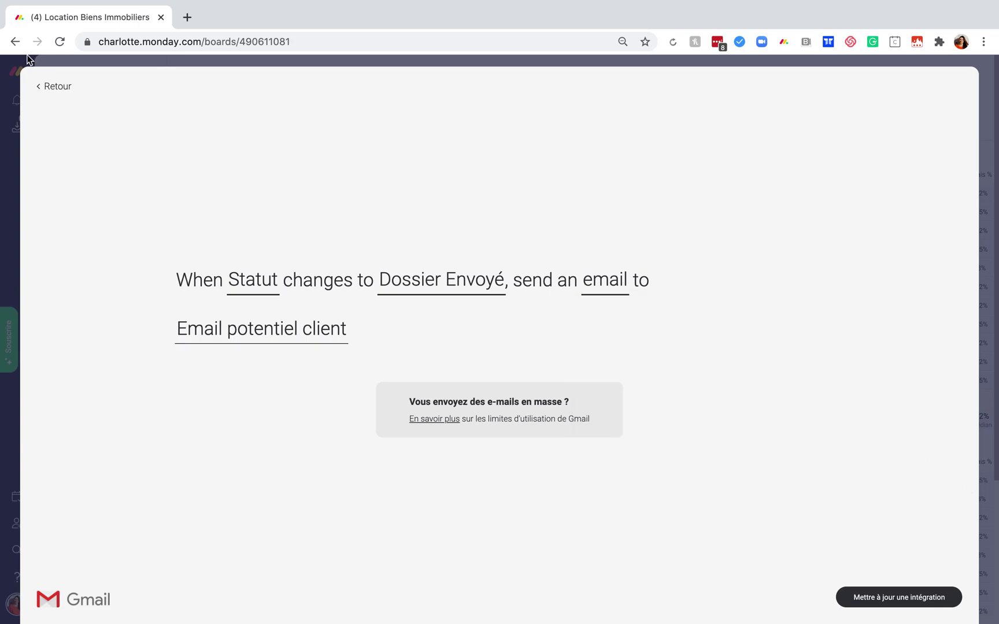
left_click(56, 86)
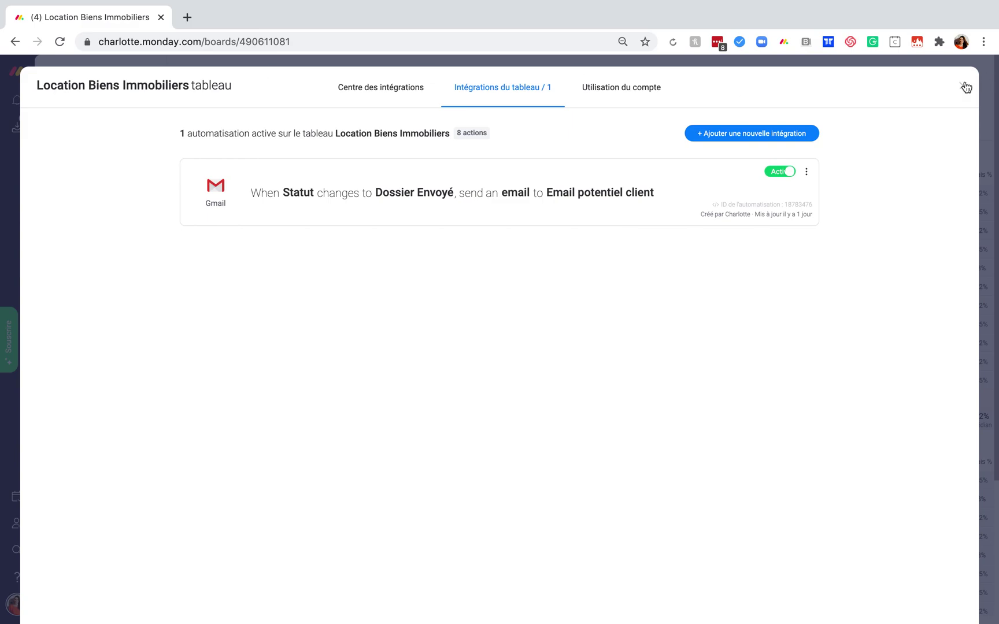
left_click(963, 86)
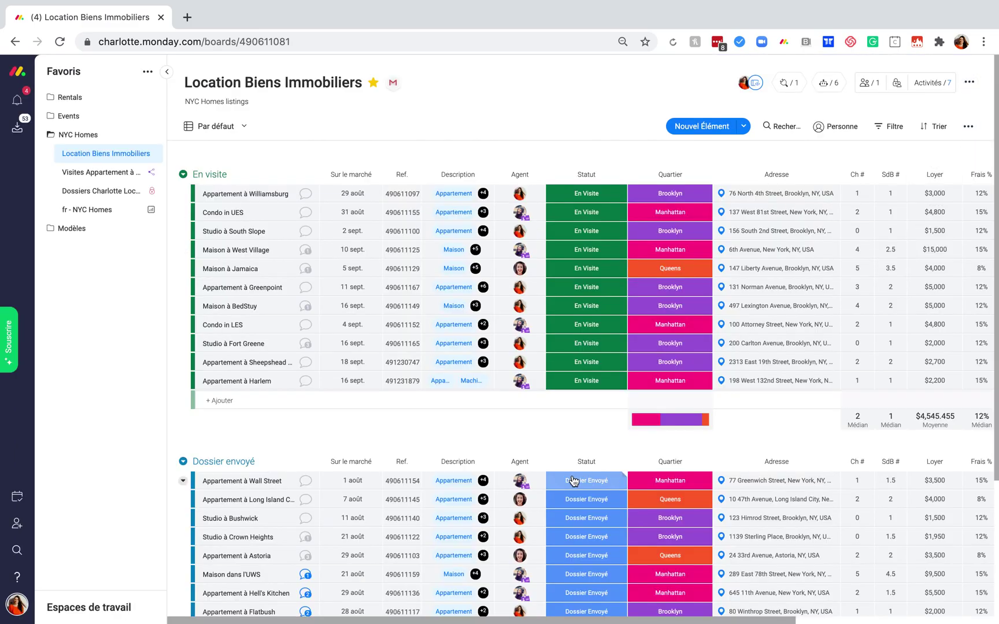
Open the Dossiers board, collapse the sidebar, and switch it to the Formulaire view.
left_click(111, 199)
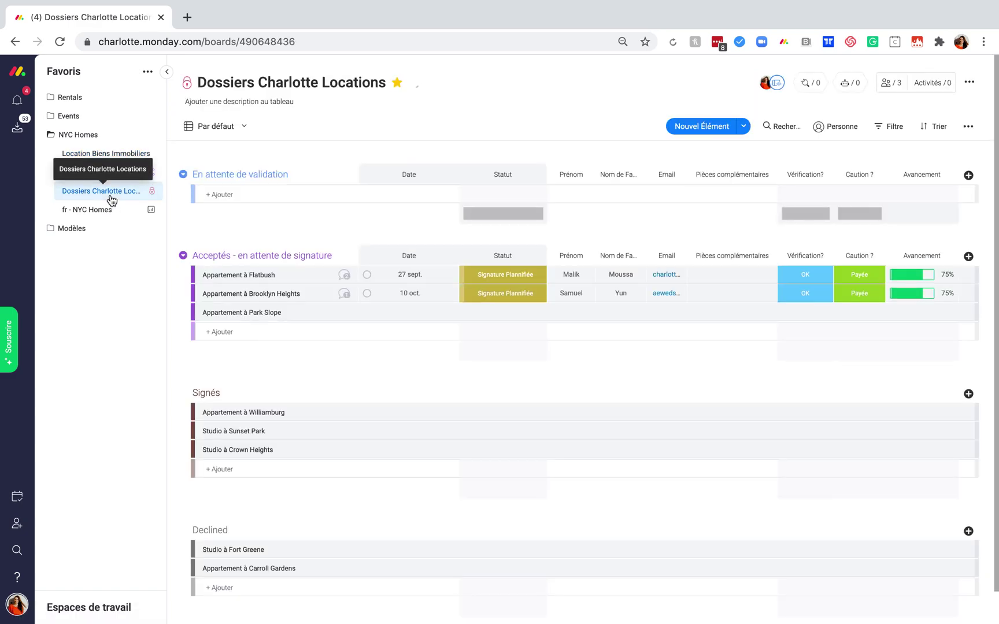
left_click(165, 73)
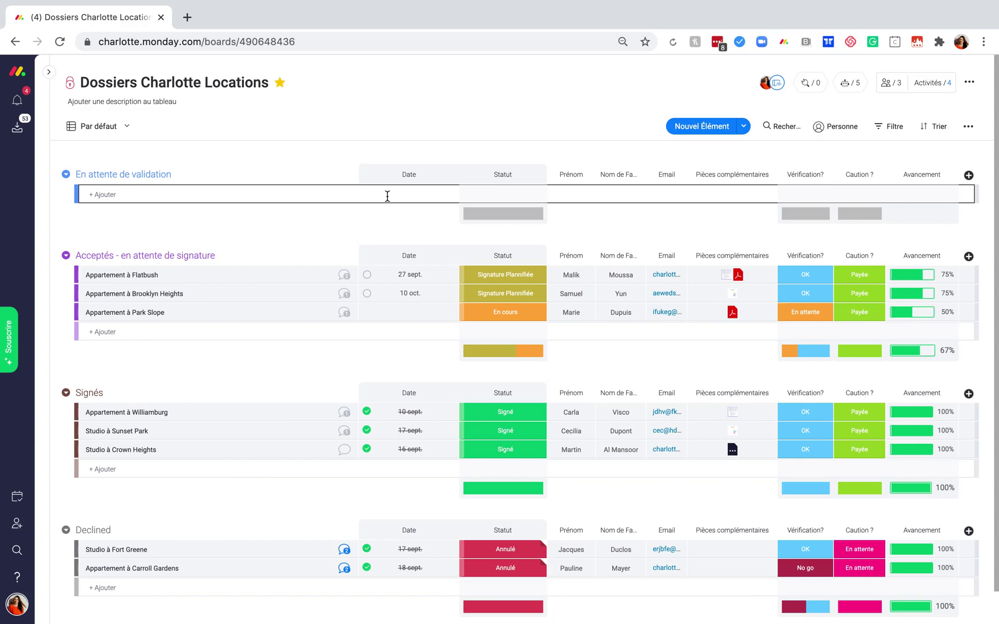
left_click(114, 128)
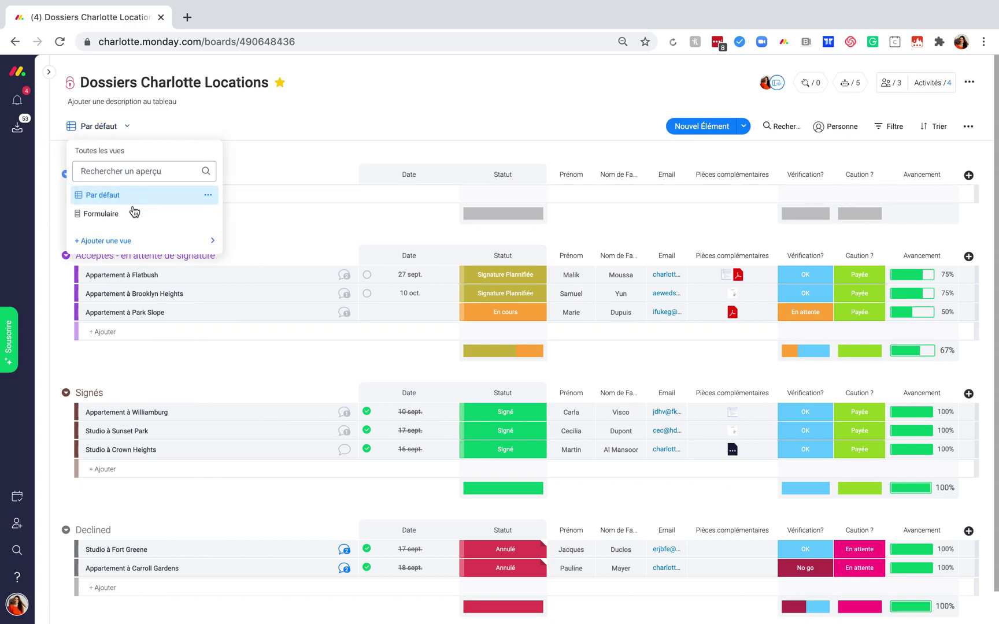
left_click(134, 212)
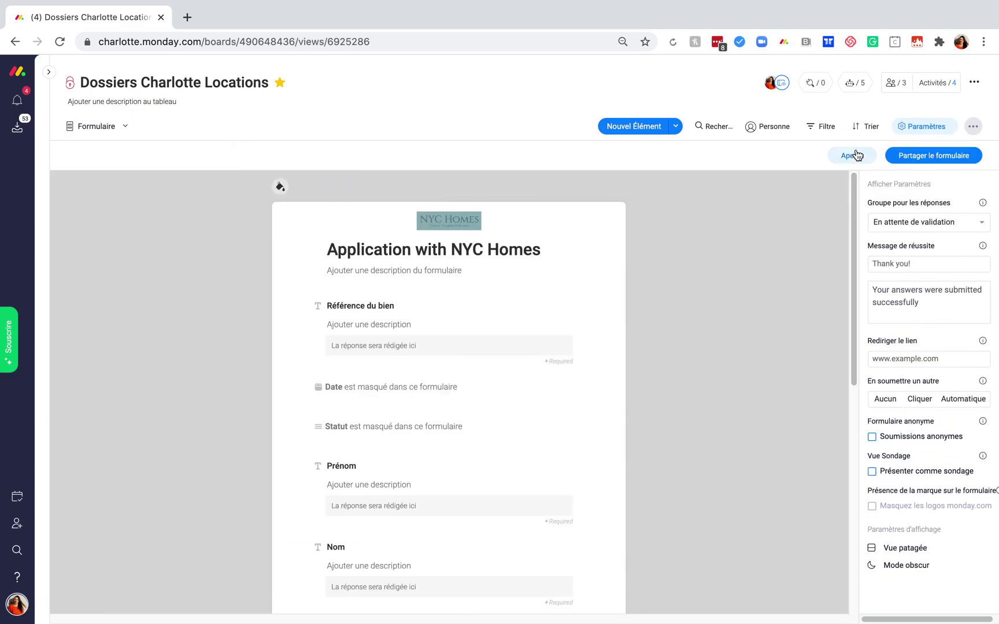
Preview the Application with NYC Homes form, try Add files, and begin the Référence du bien field.
left_click(854, 155)
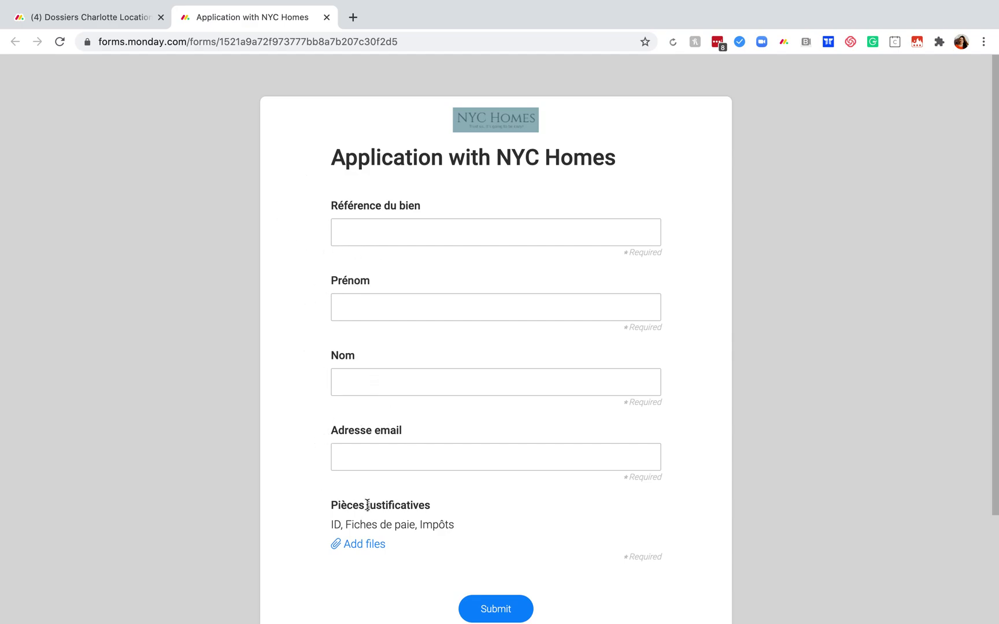
scroll(393, 508, "down", 3)
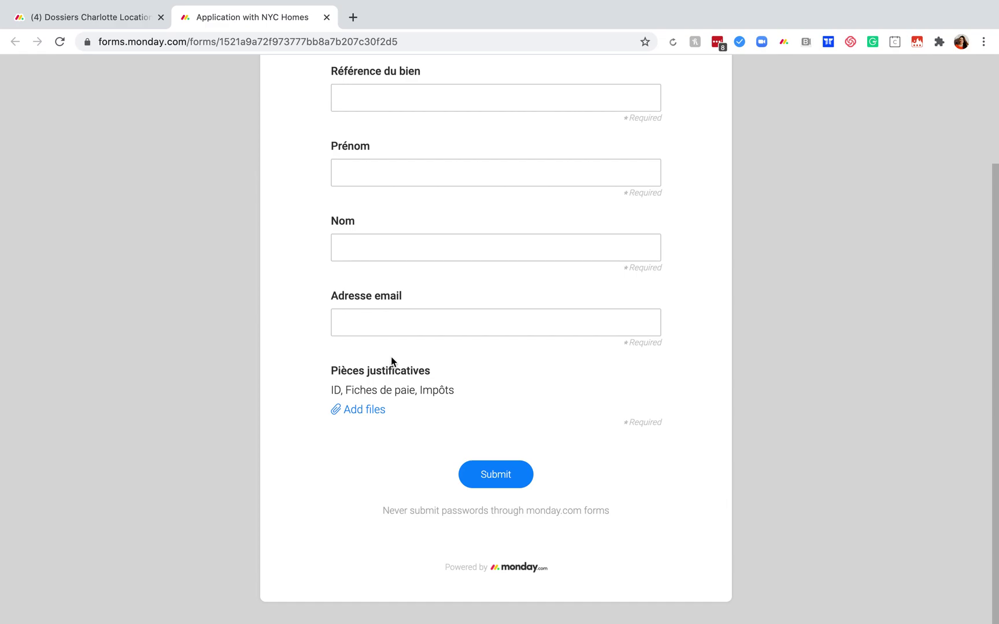
left_click(357, 410)
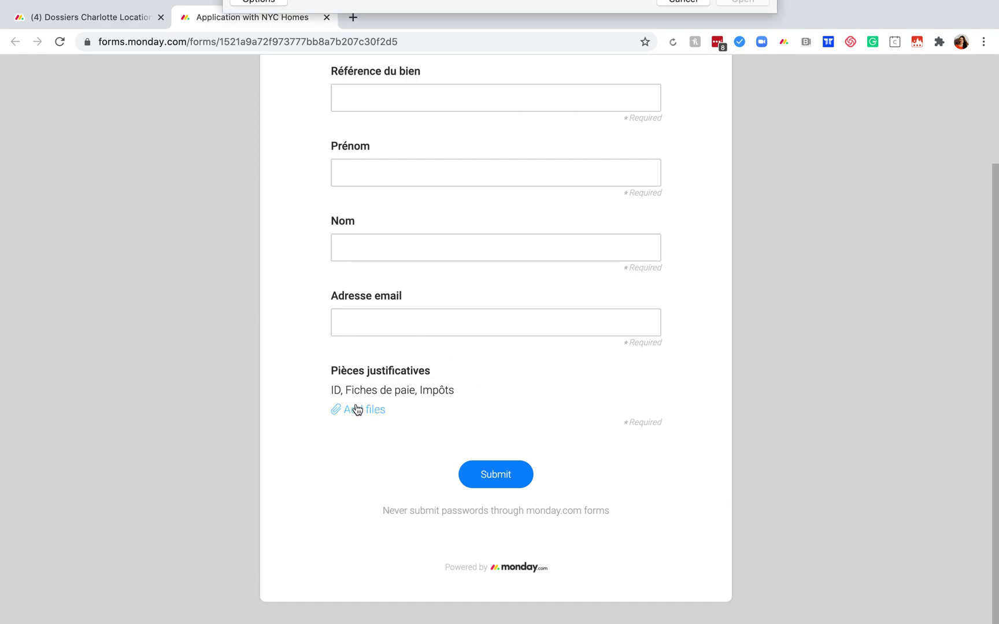
left_click(678, 296)
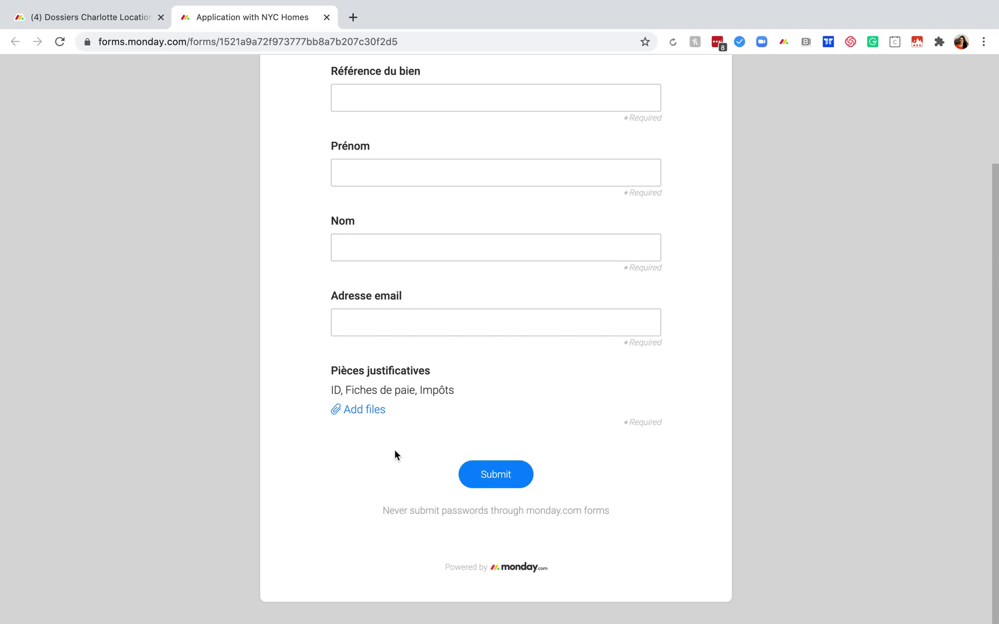
scroll(395, 455, "up", 2)
left_click(401, 137)
Enter 'Appart Fort Greene' as the reference, plus the test applicant's first name, last name and e-mail.
type("Apa")
key("BackSpace")
type("part Fort ")
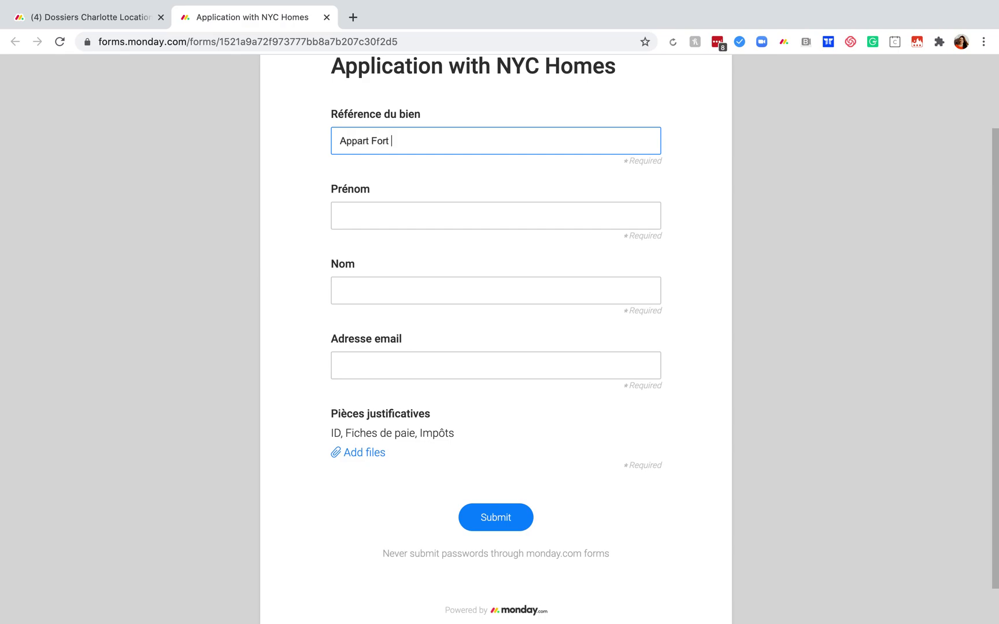
type("Greene")
left_click(393, 211)
type("Char")
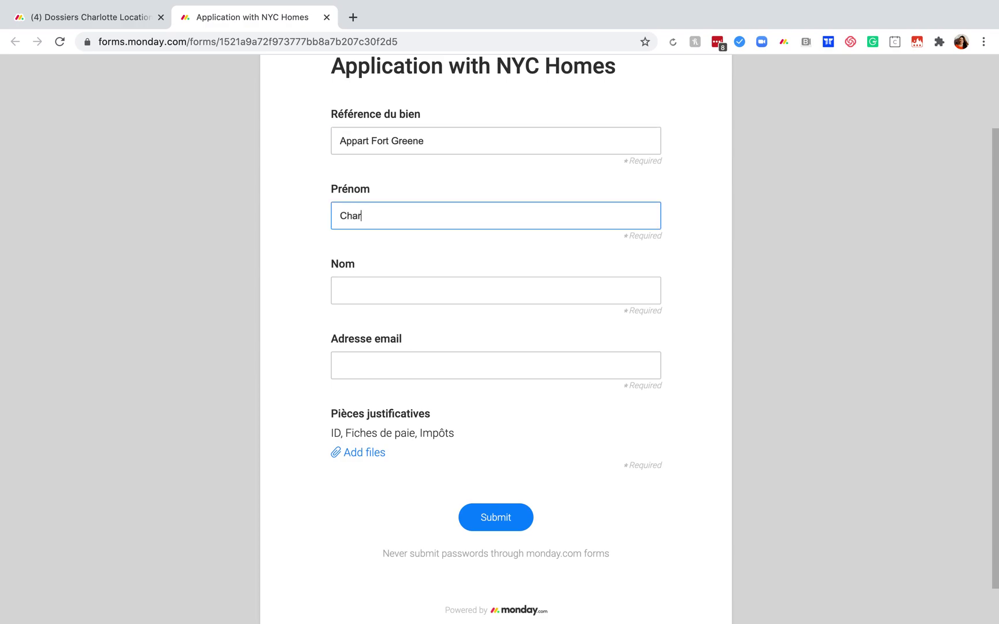
type("lotte")
left_click(395, 296)
type("Monday")
key("BackSpace")
type("t")
left_click(426, 361)
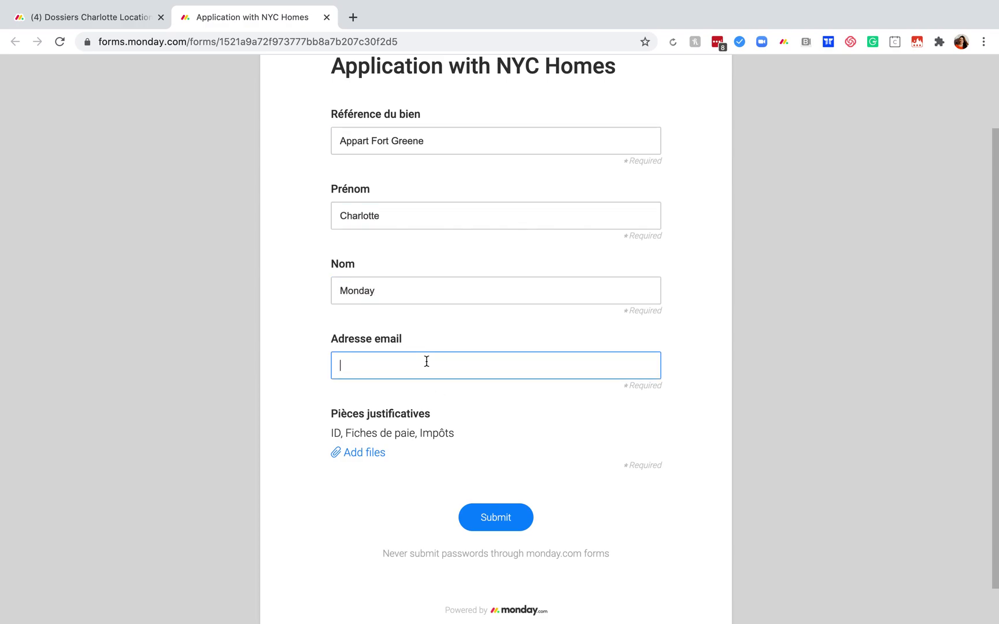
type("test@monday.com")
Attach Lieu.png as the supporting document and submit the application.
left_click(483, 523)
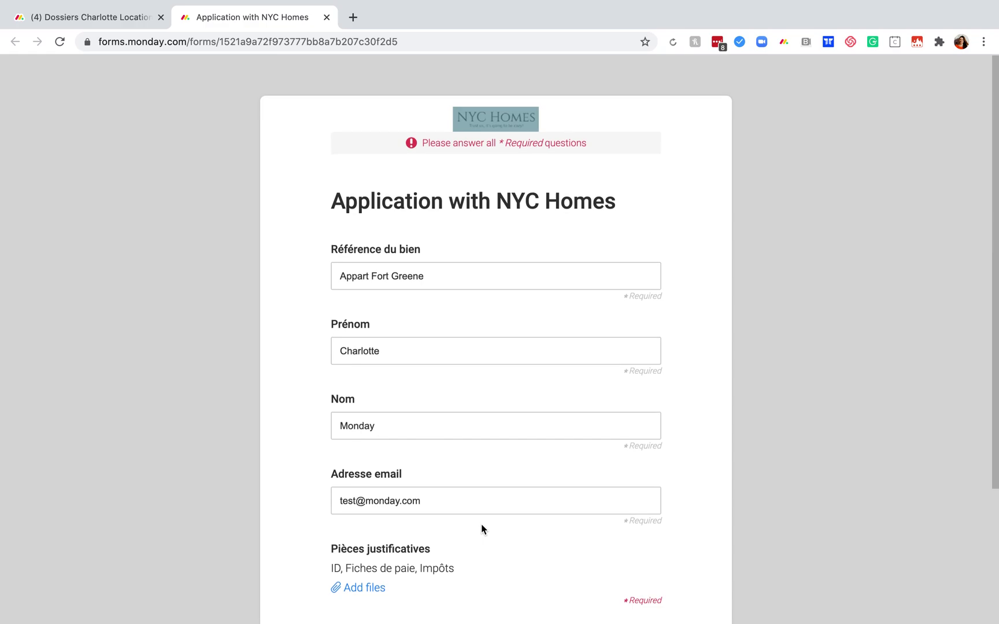
scroll(482, 528, "down", 3)
left_click(357, 410)
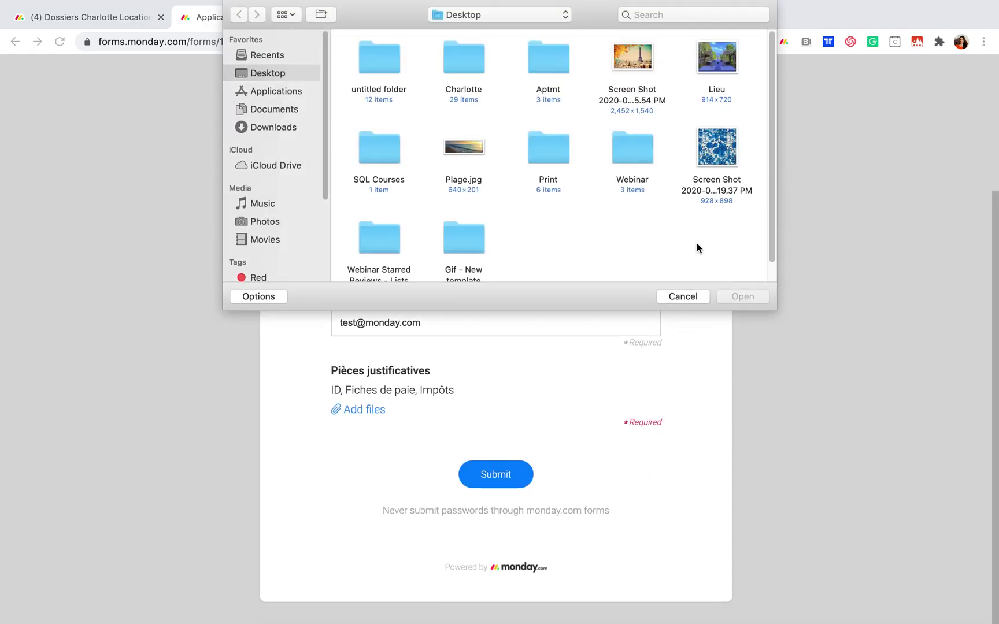
left_click(722, 141)
left_click(719, 51)
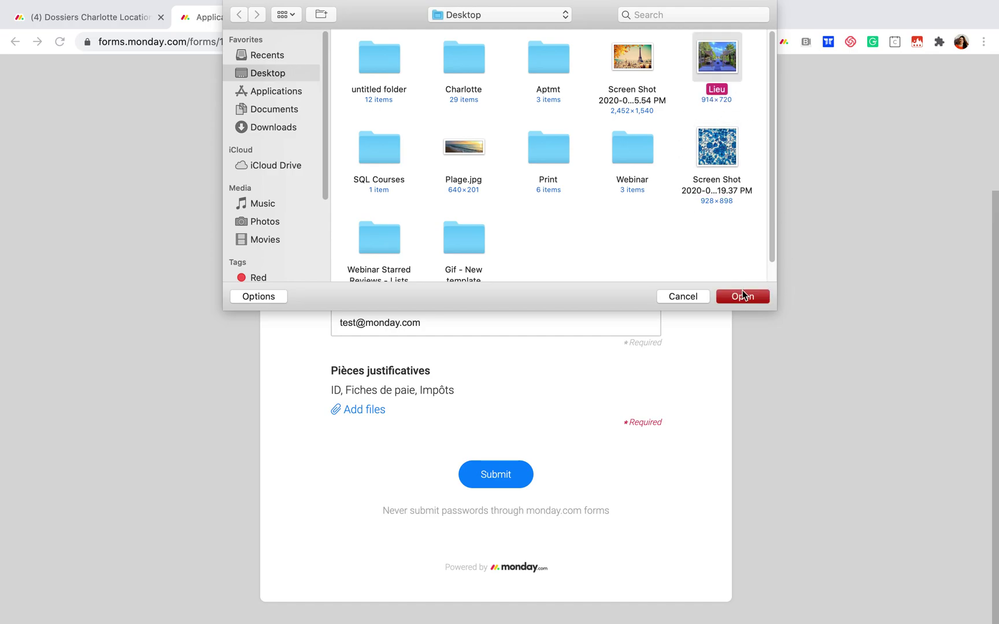
left_click(742, 296)
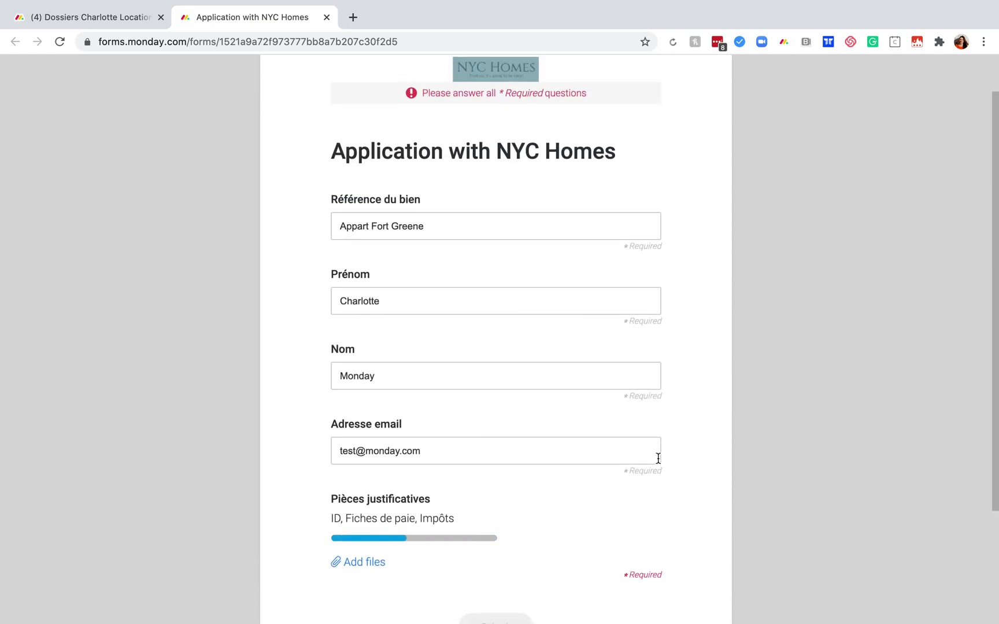
scroll(658, 458, "down", 3)
left_click(509, 478)
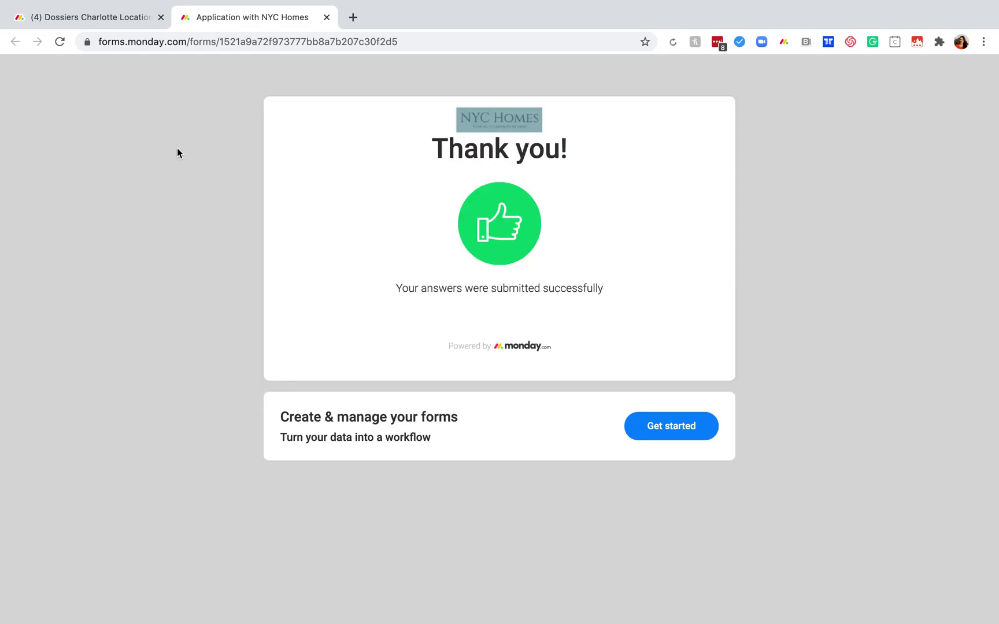
Back on Dossiers Charlotte Locations, read the Appart Fort Greene application notification and switch to Par défaut.
left_click(98, 17)
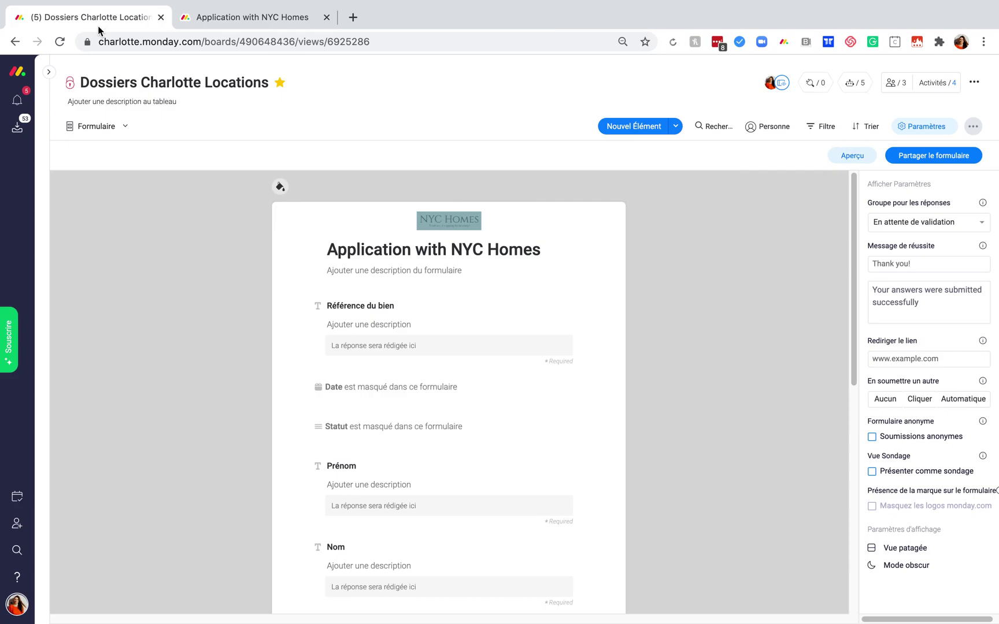
left_click(17, 101)
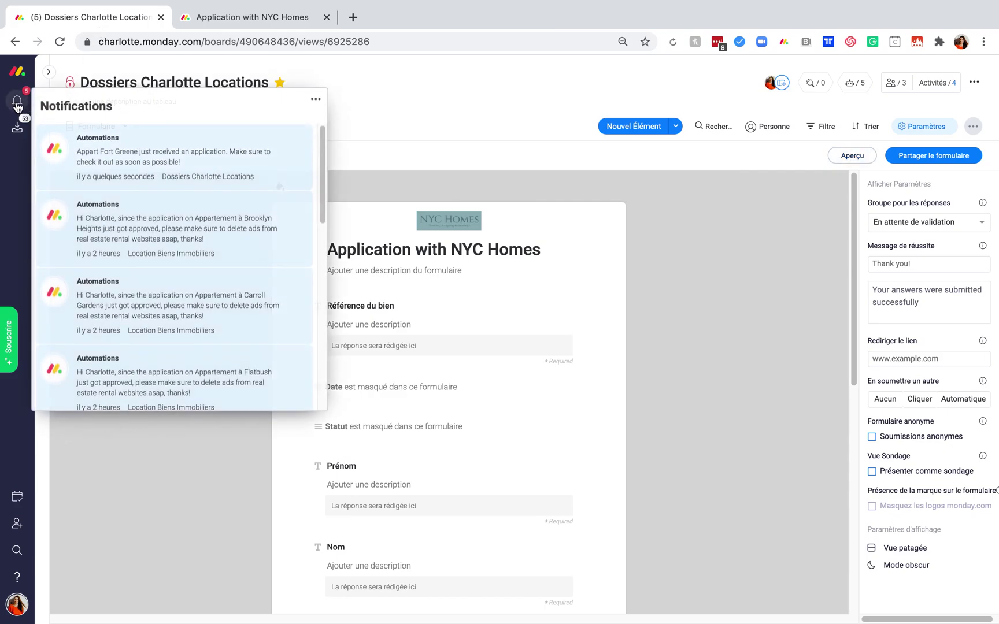
mouse_move(95, 176)
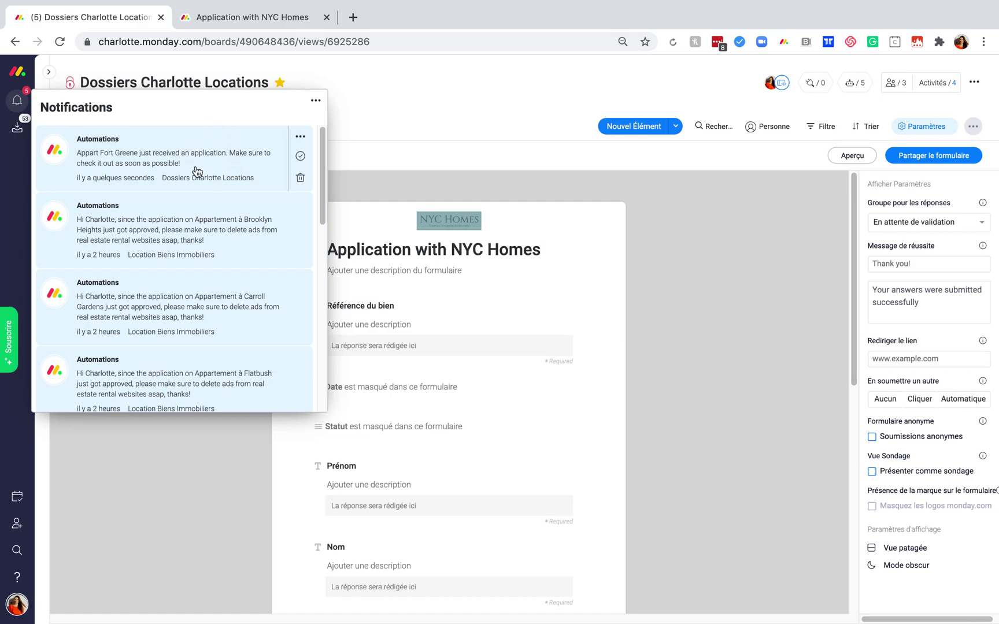
left_click(491, 101)
left_click(120, 130)
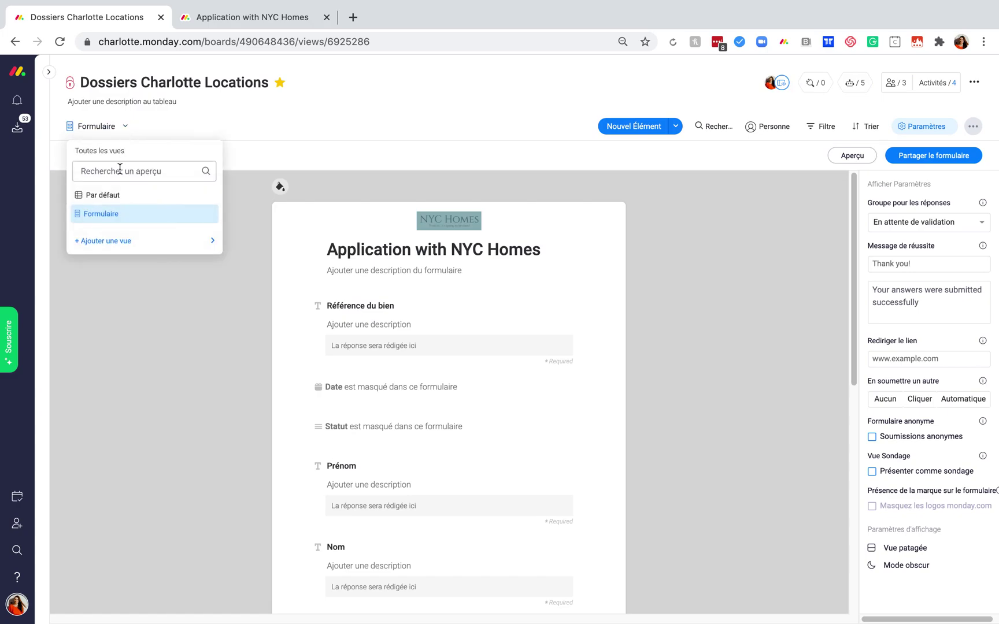
left_click(122, 195)
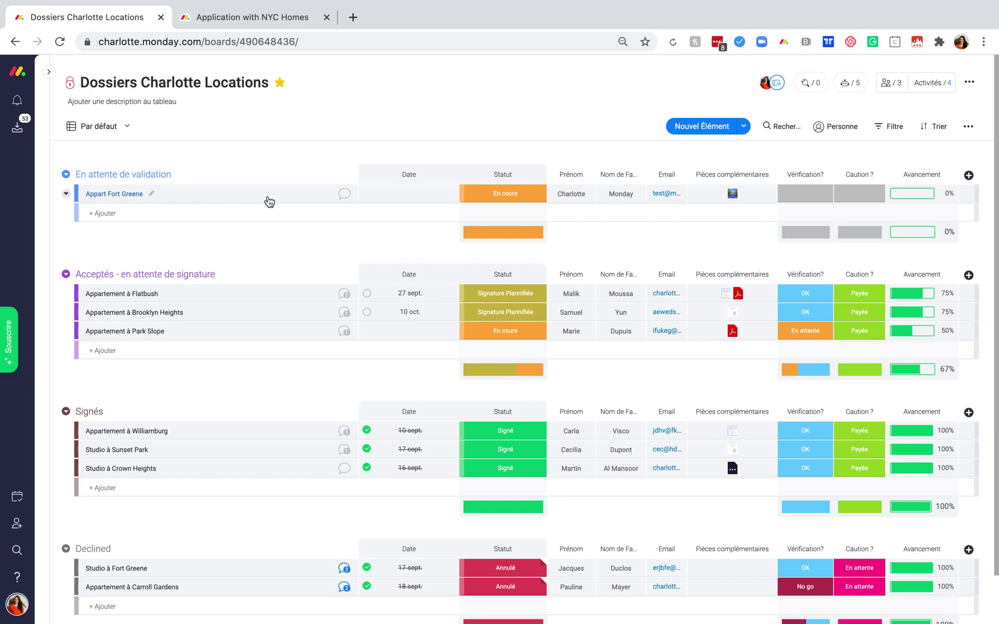
Set Appart Fort Greene's Vérification to OK and Caution to Payée, bringing progress to 75%.
left_click(601, 193)
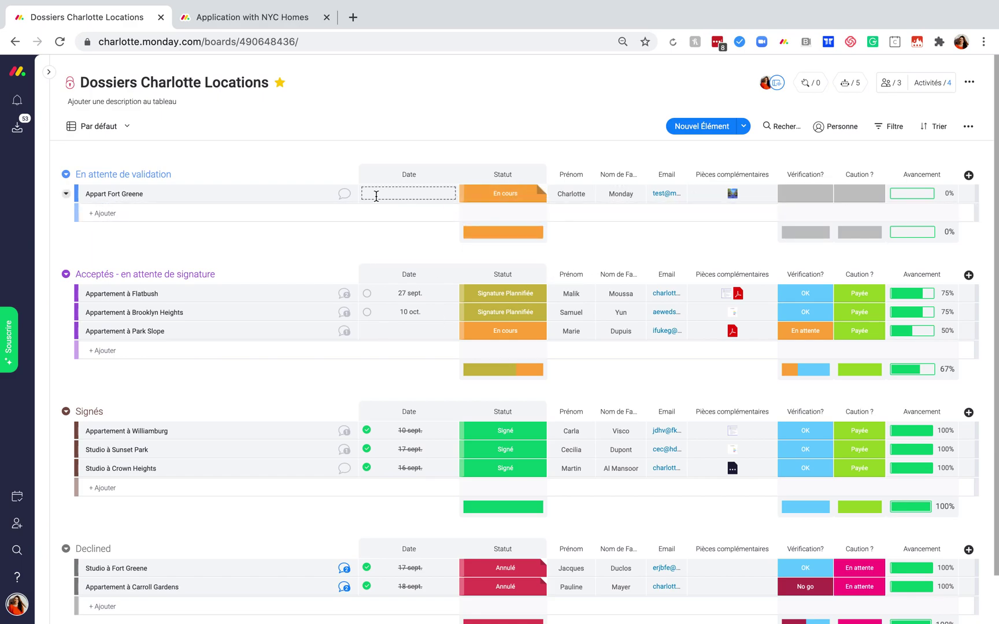
left_click(17, 101)
left_click(18, 102)
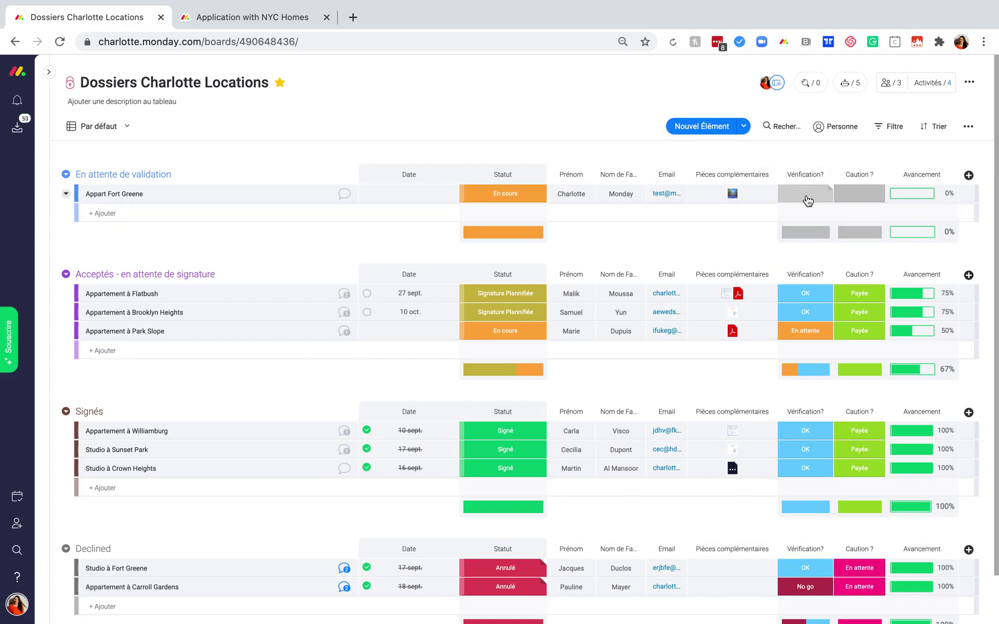
left_click(807, 199)
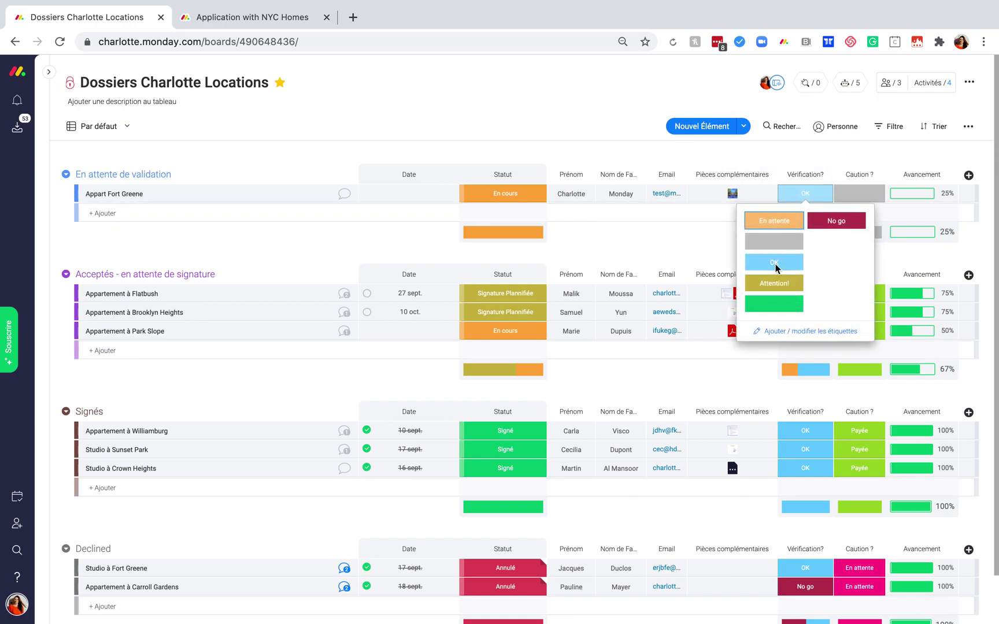
left_click(775, 263)
left_click(844, 196)
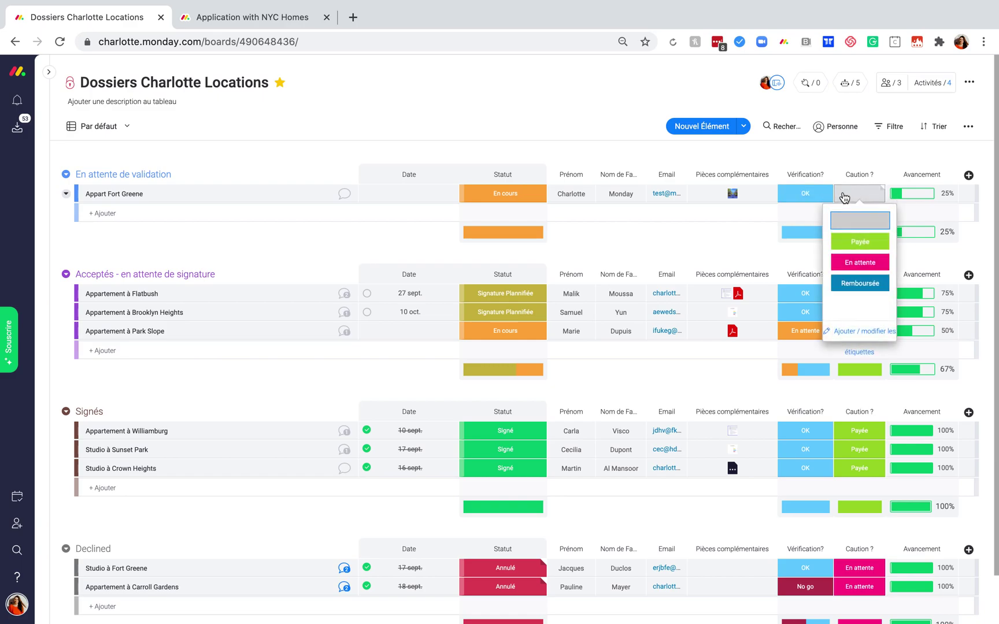
left_click(857, 243)
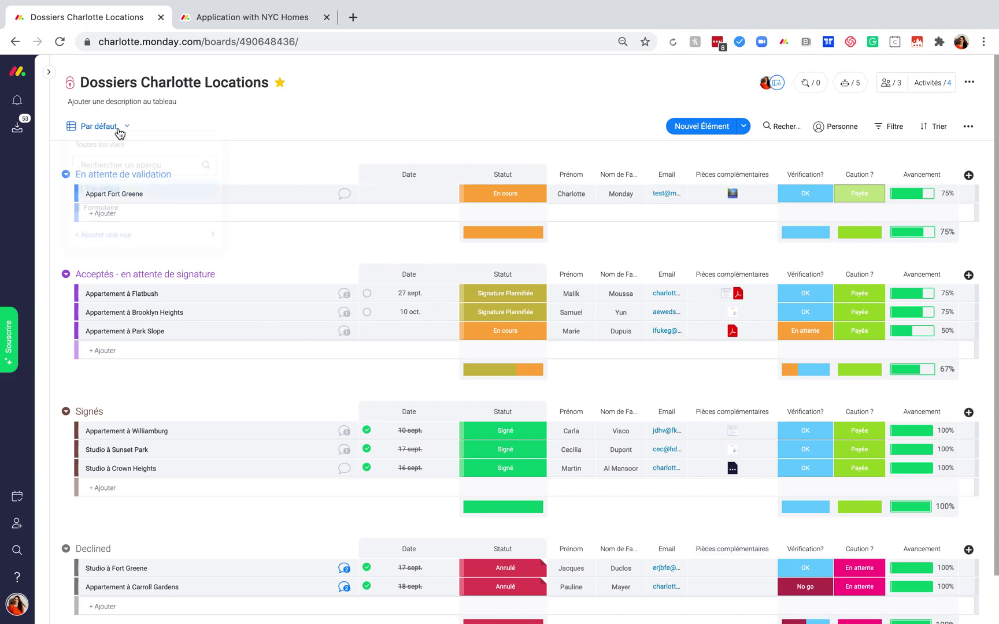
Add a Fichiers view showing uploads like Lieu.png and Emojis.pdf, then return to Par défaut.
mouse_move(124, 245)
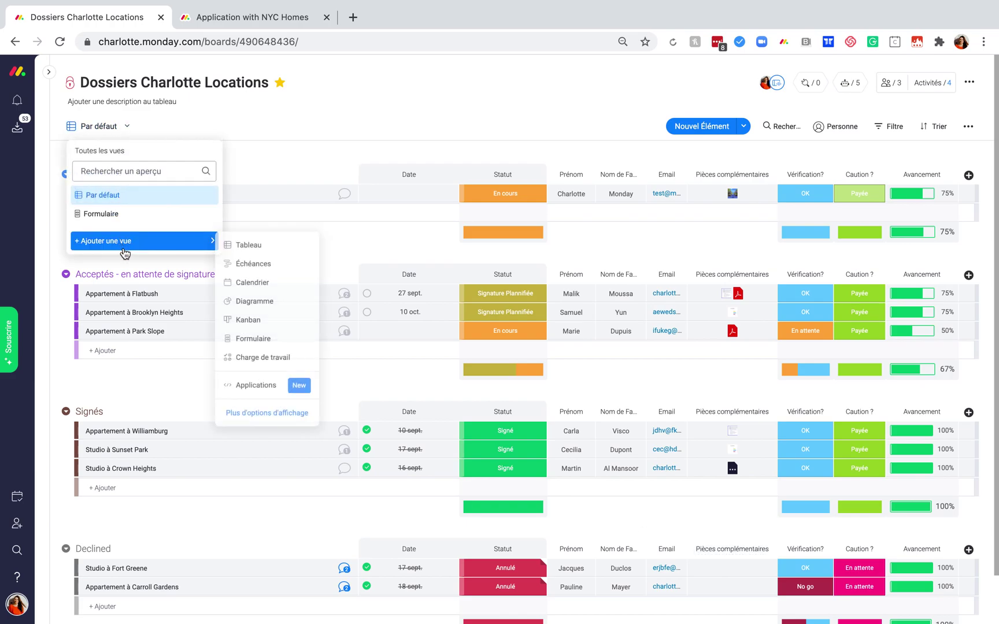
left_click(256, 414)
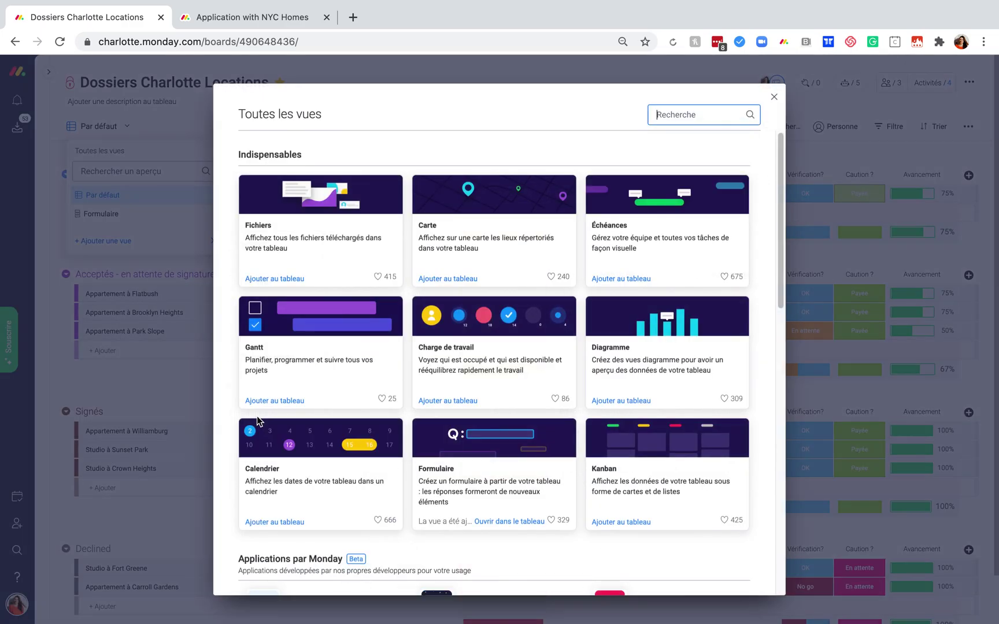
left_click(333, 249)
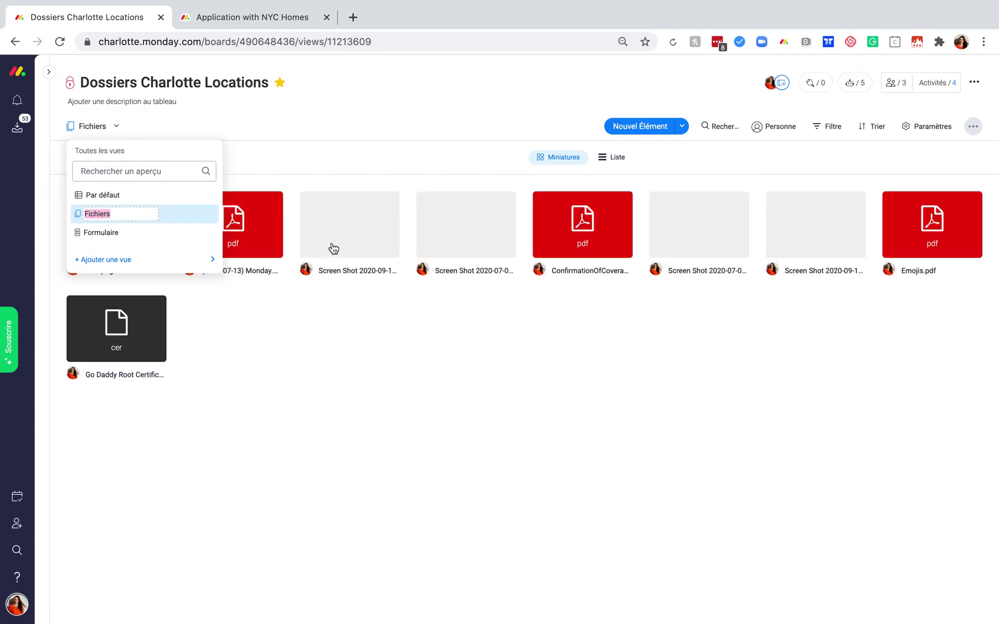
left_click(595, 395)
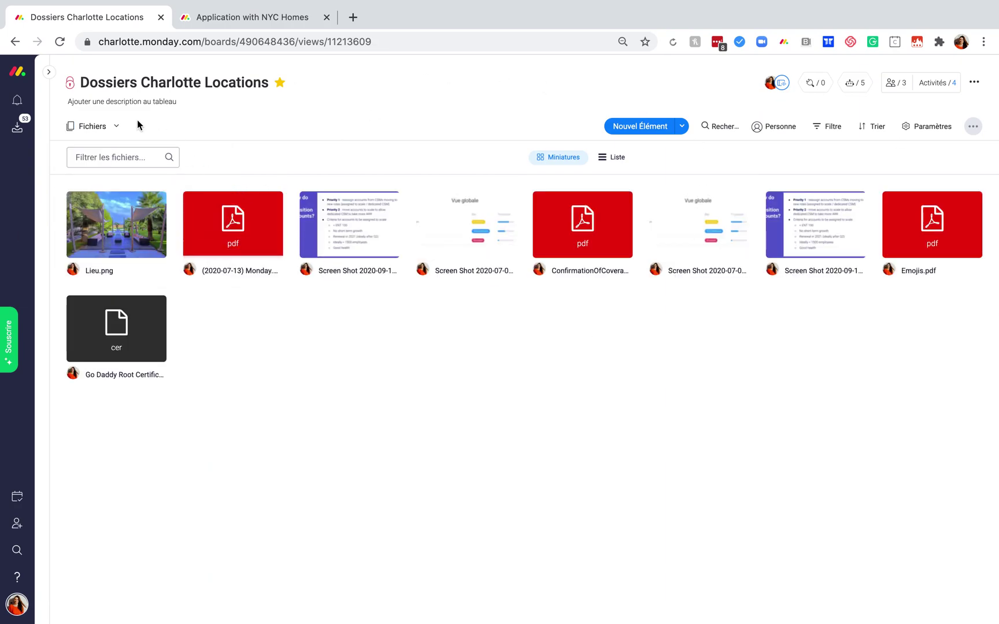
left_click(110, 128)
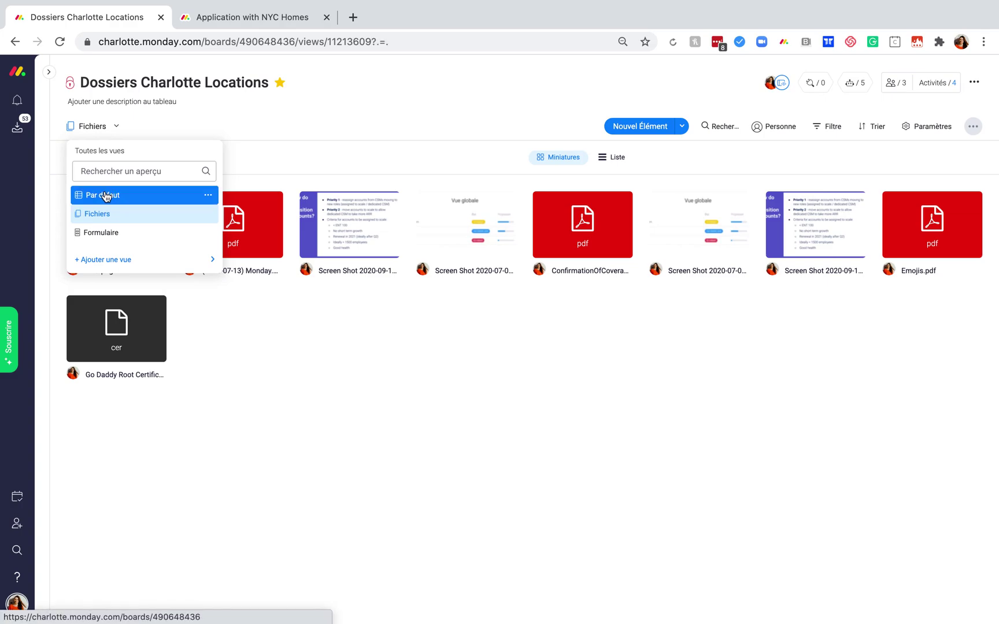
left_click(103, 195)
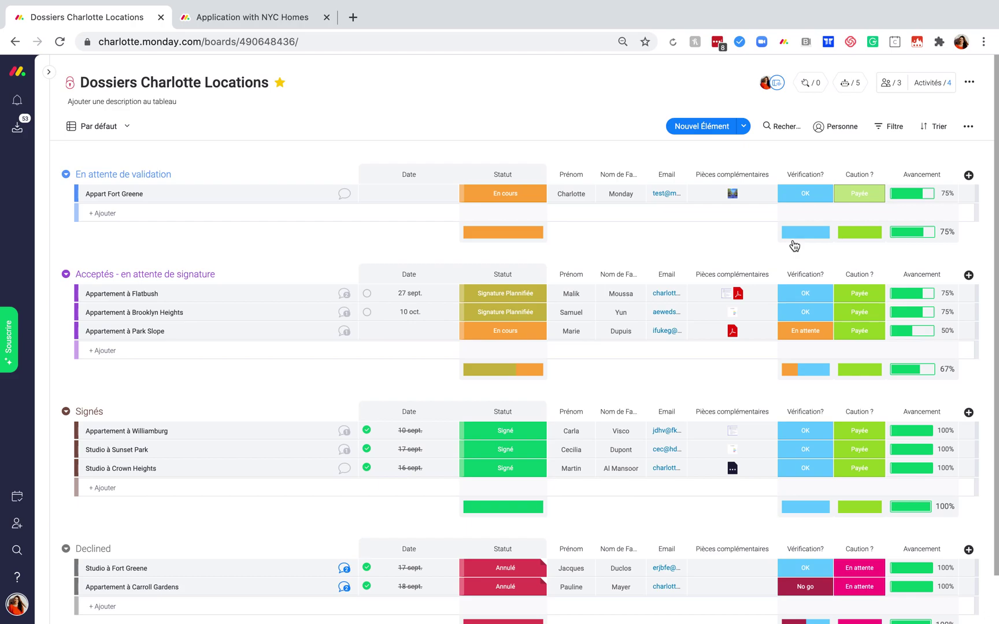
left_click(50, 72)
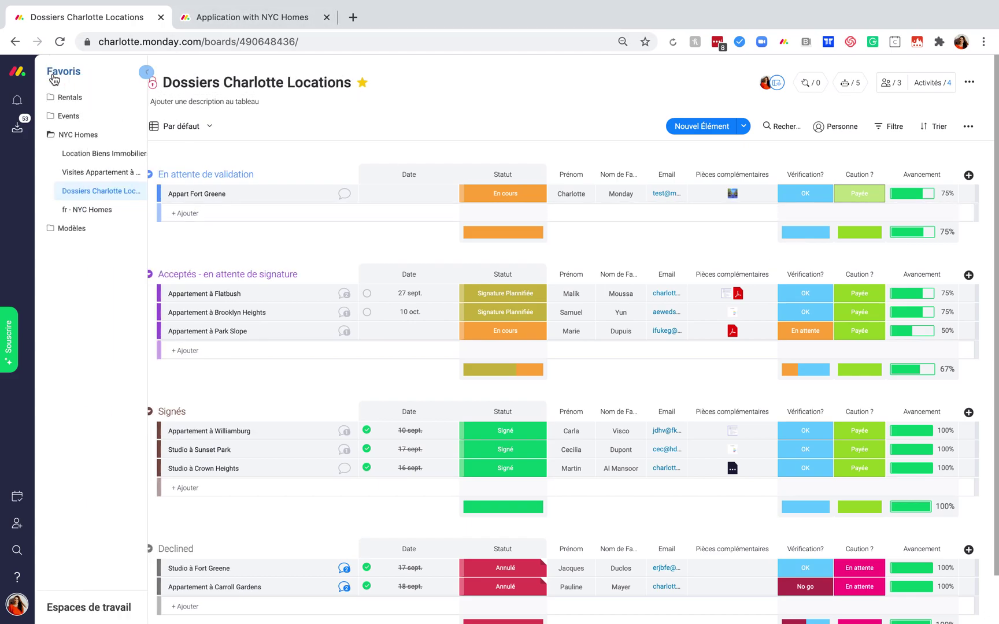
left_click(105, 154)
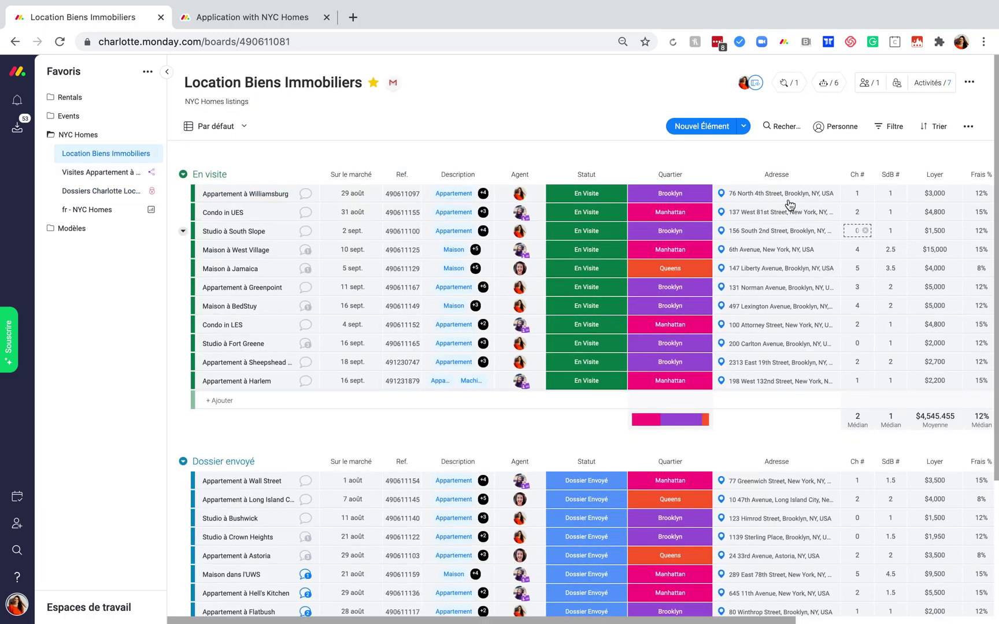
scroll(758, 339, "right", 3)
scroll(465, 275, "left", 3)
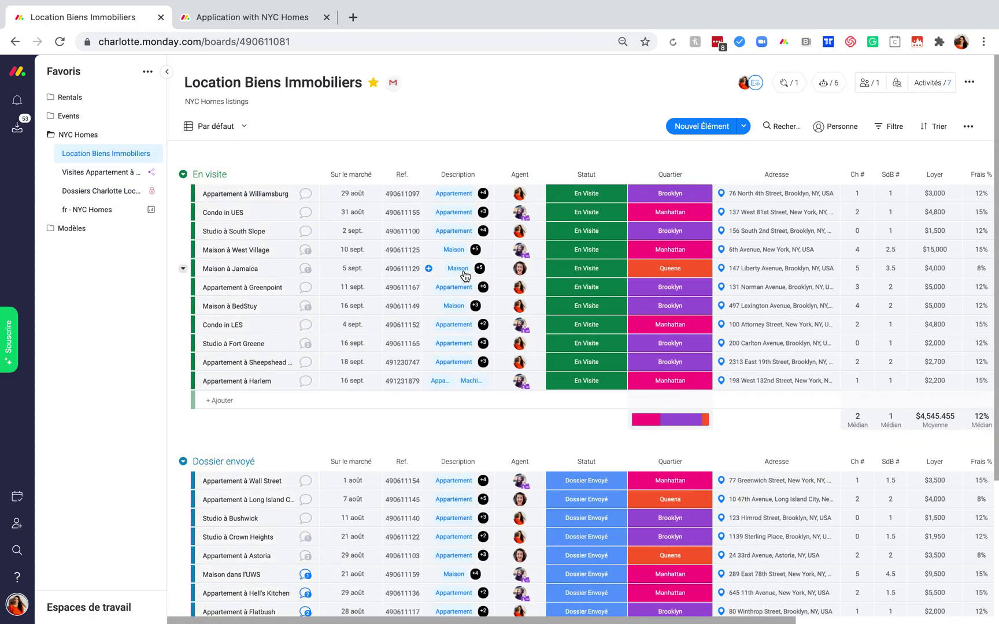
scroll(456, 276, "right", 5)
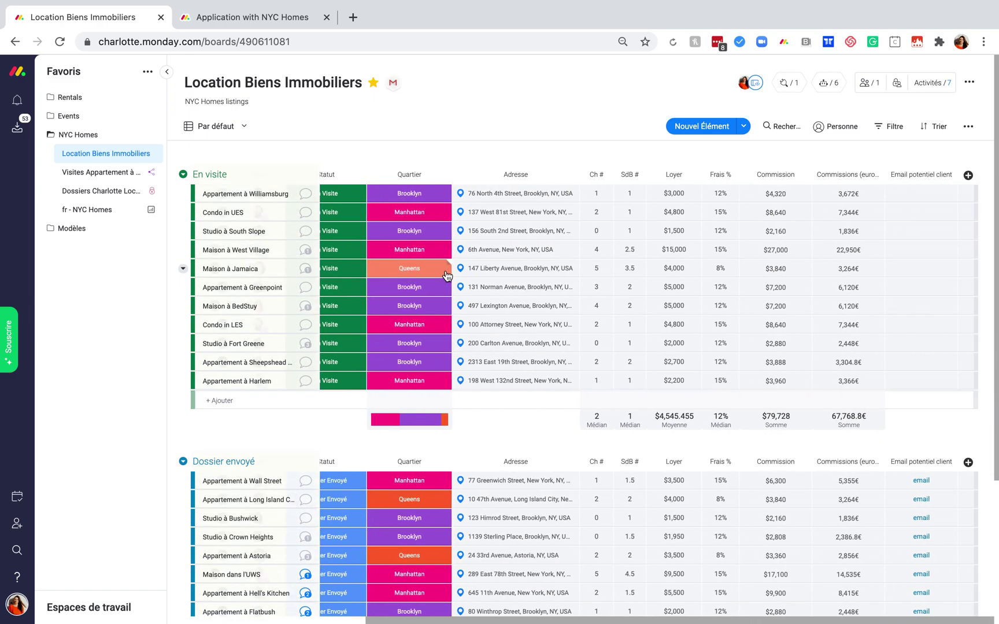
scroll(447, 276, "left", 5)
left_click(99, 190)
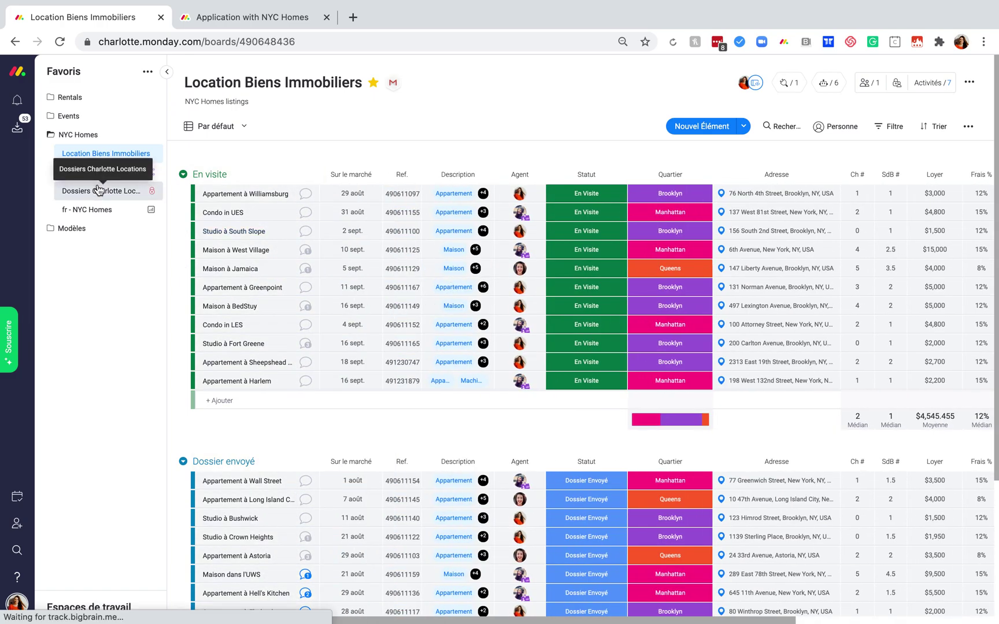
left_click(166, 73)
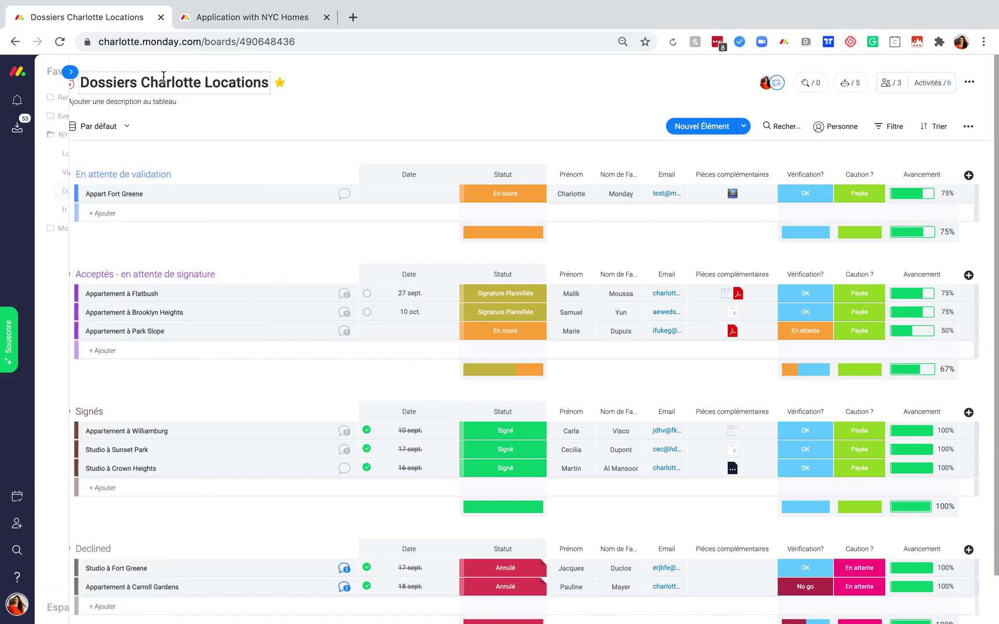
Add a Lien entre éléments column connecting this board to Location Biens Immobiliers.
left_click(968, 176)
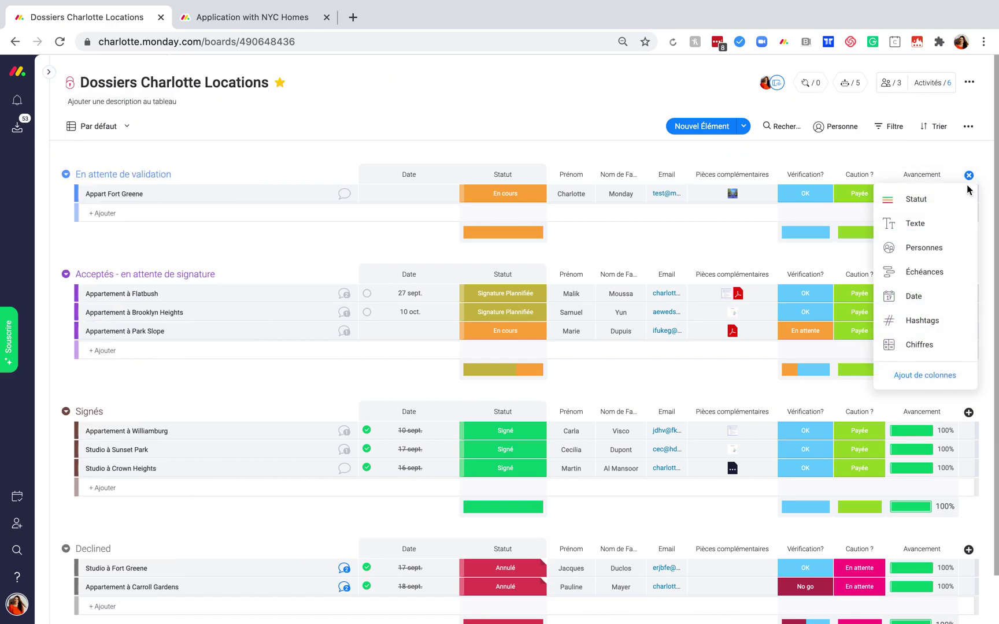
left_click(948, 376)
type("lien")
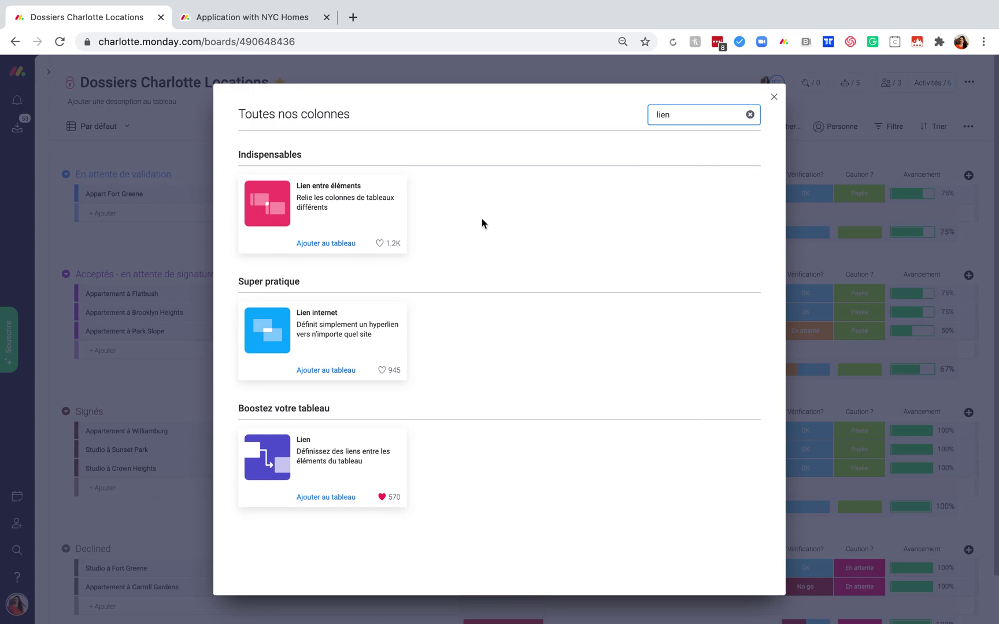
left_click(350, 205)
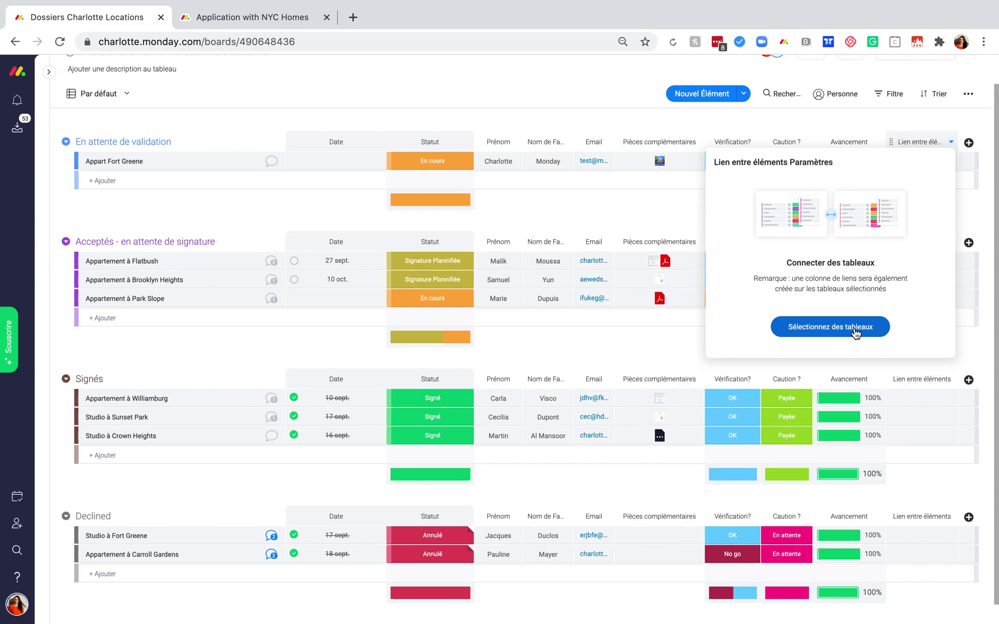
left_click(855, 328)
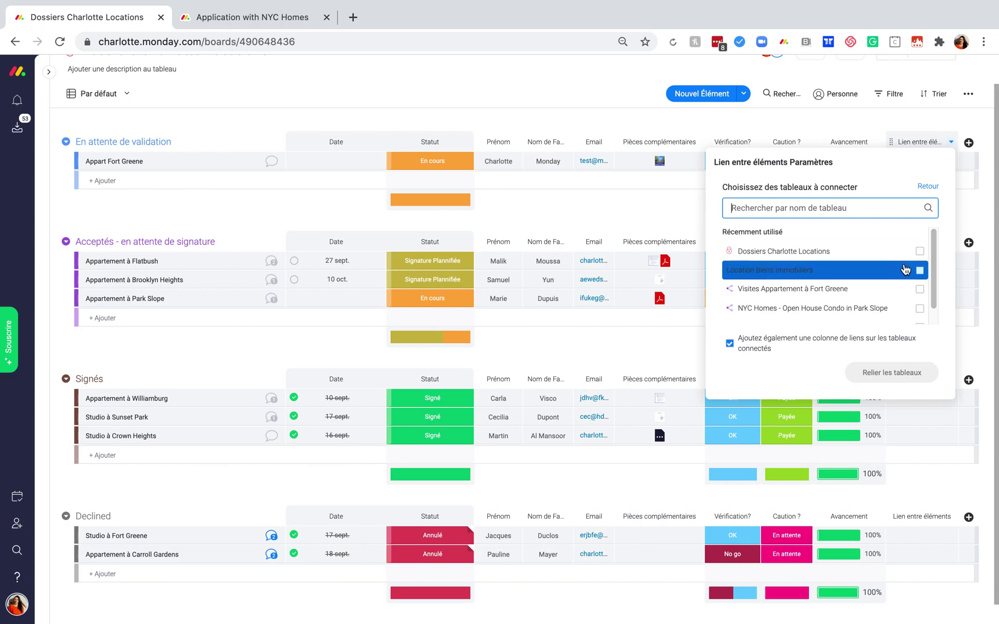
left_click(920, 271)
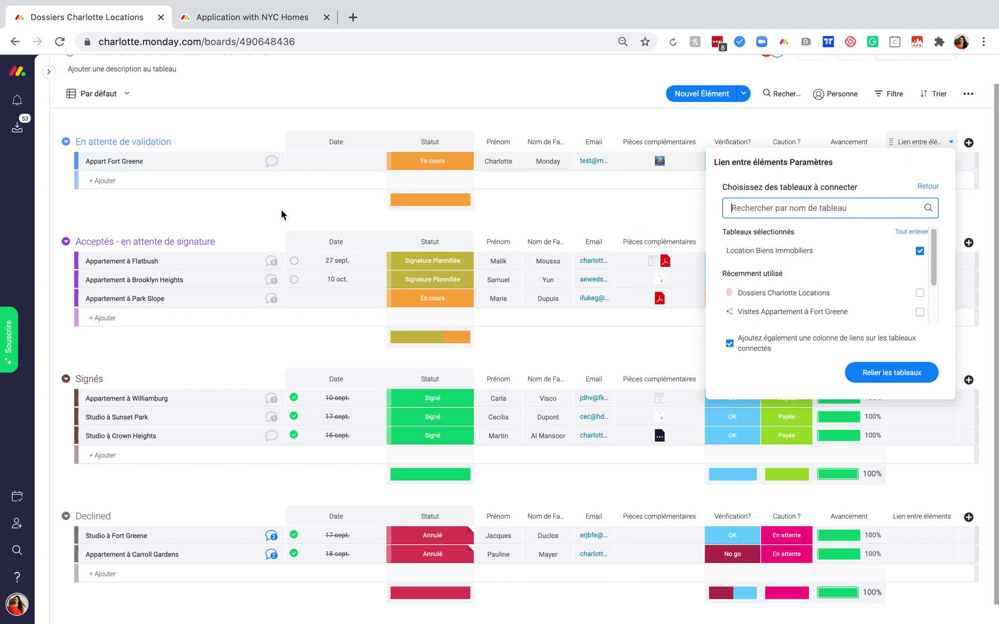
left_click(868, 377)
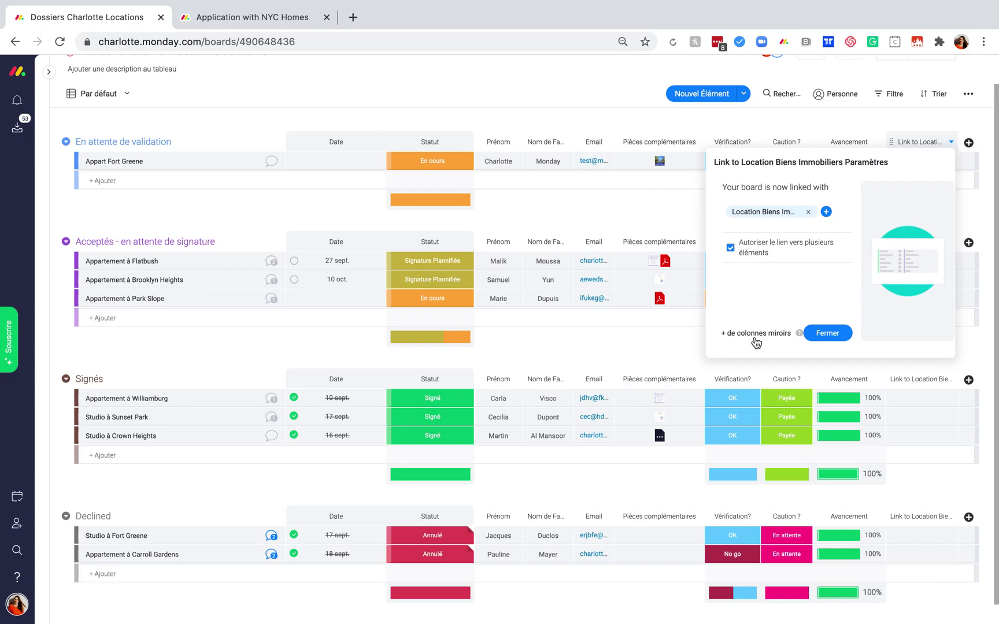
Mirror the Ref., Sur le marché, Adresse, Loyer and Commission columns from the listings board.
left_click(755, 334)
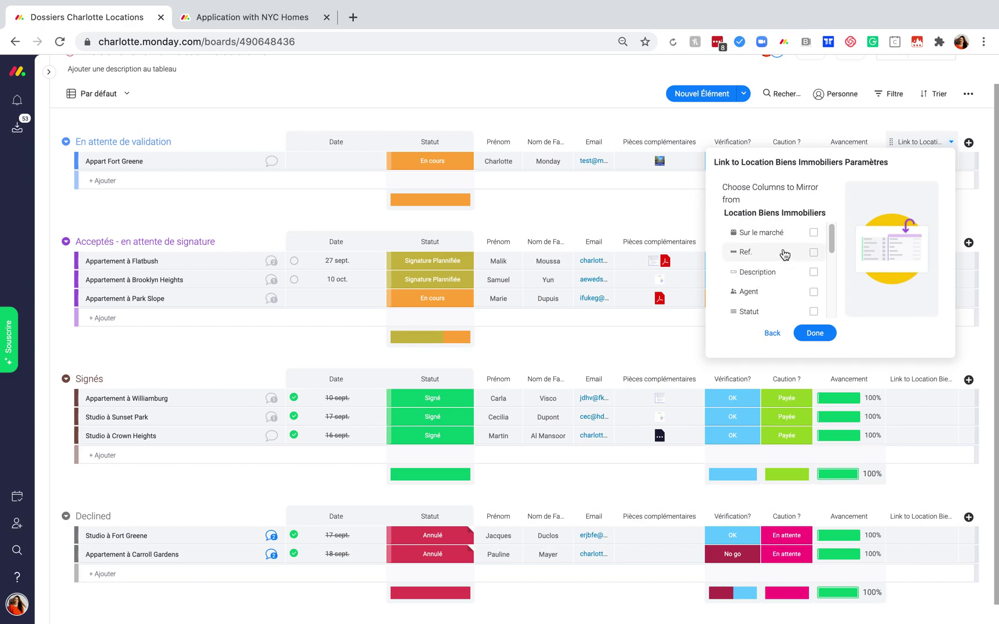
left_click(814, 252)
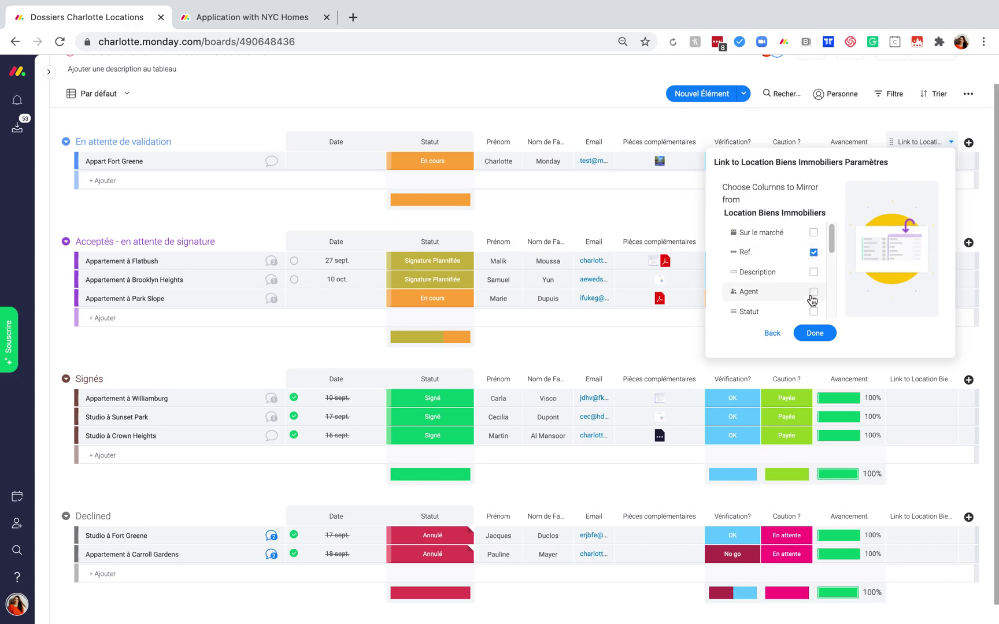
left_click(814, 233)
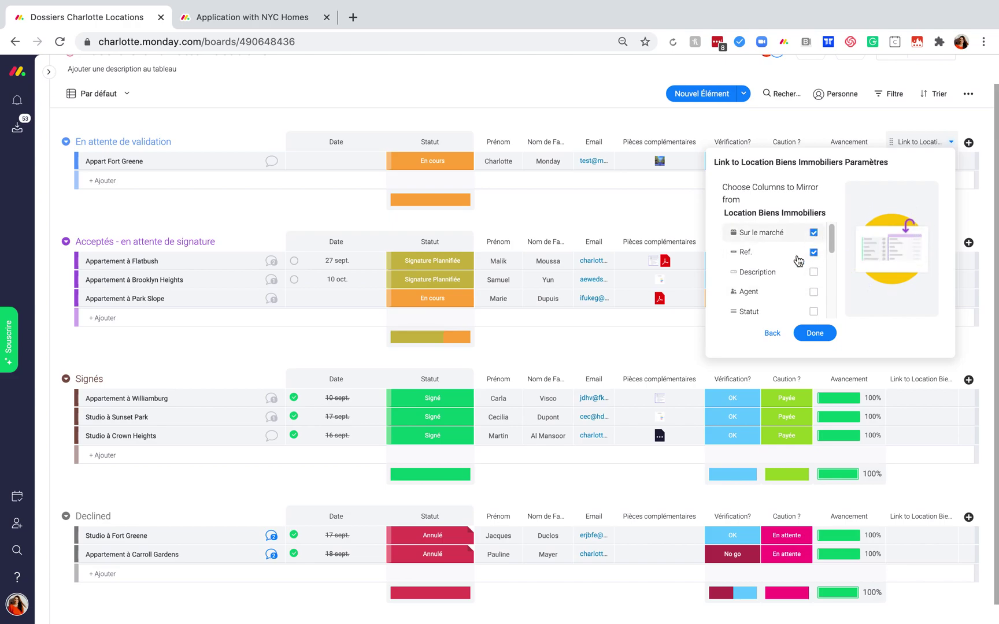
scroll(792, 263, "down", 3)
scroll(793, 267, "down", 1)
left_click(814, 258)
scroll(816, 264, "down", 3)
left_click(814, 258)
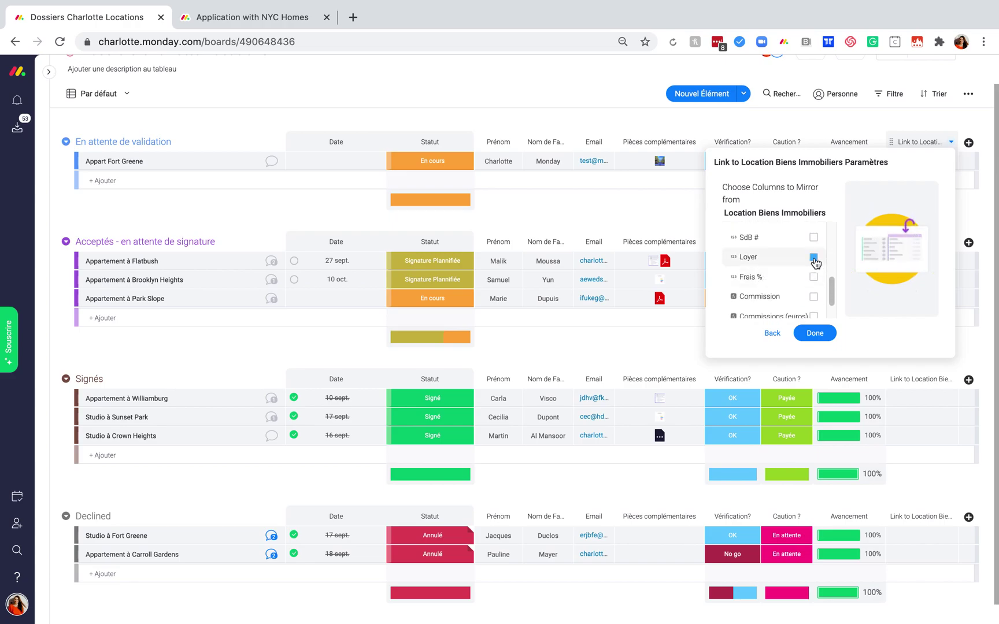
scroll(765, 289, "down", 1)
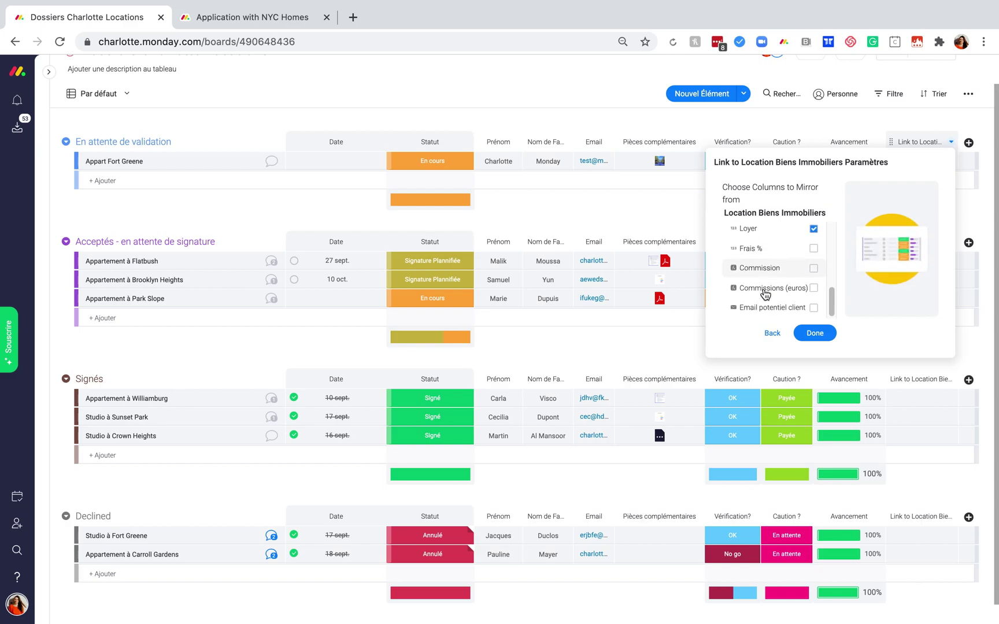
left_click(813, 269)
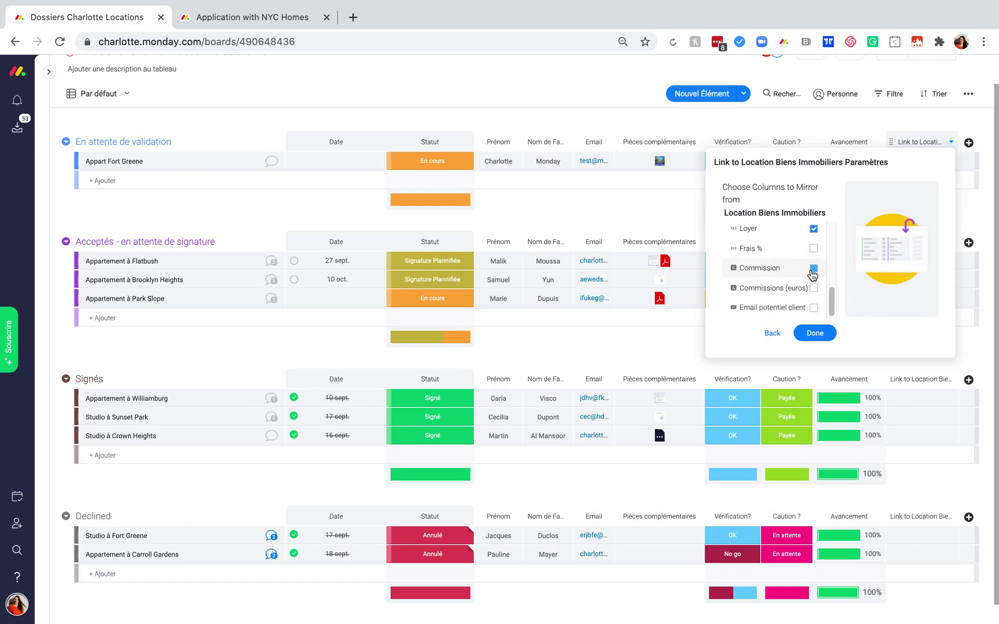
scroll(775, 274, "down", 1)
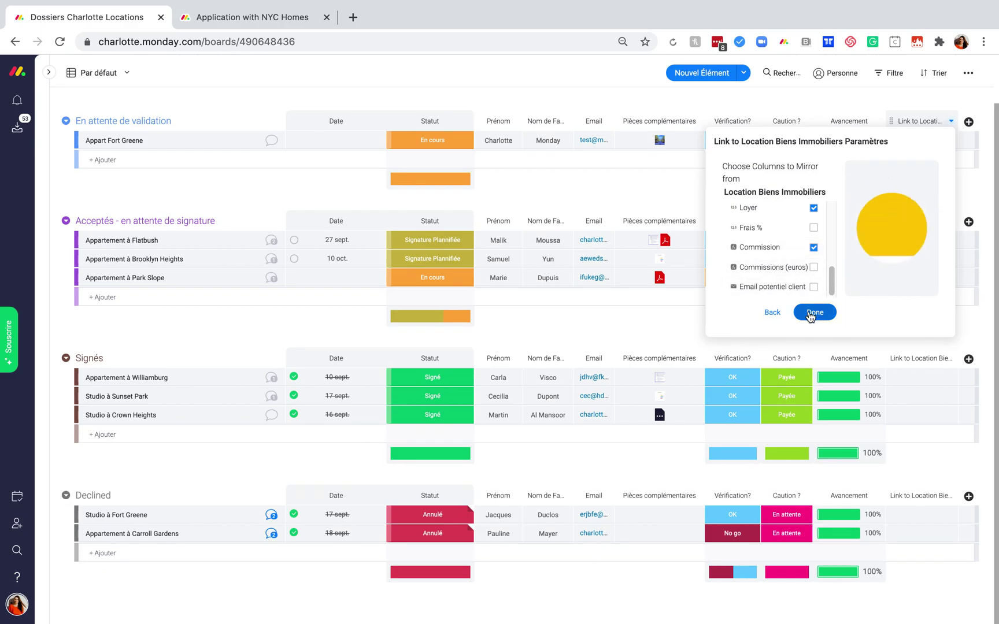
left_click(814, 313)
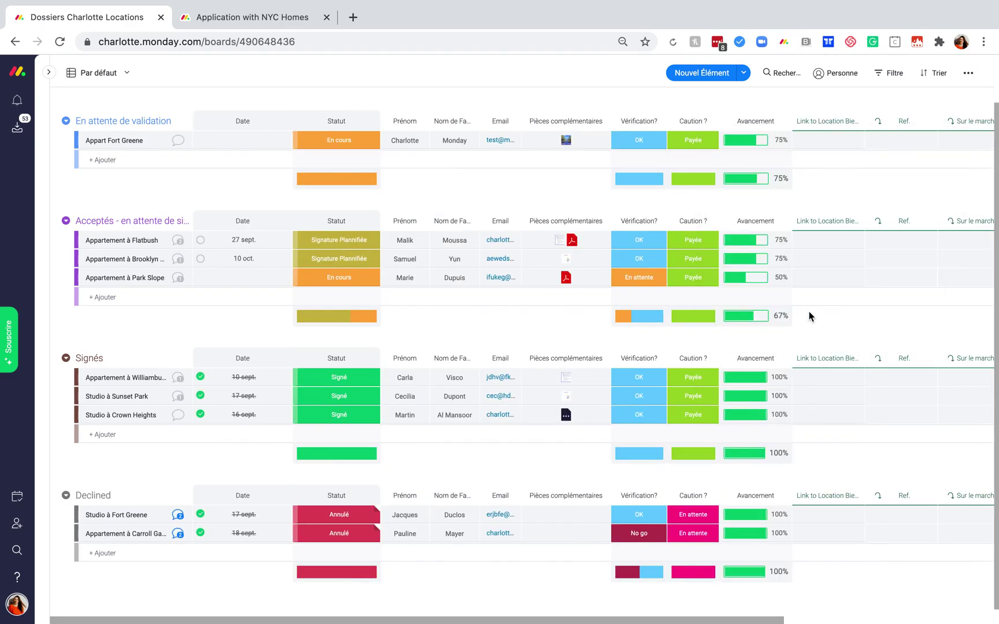
Scroll across the new mirrored columns and open Appart Fort Greene's link cell.
scroll(973, 303, "right", 5)
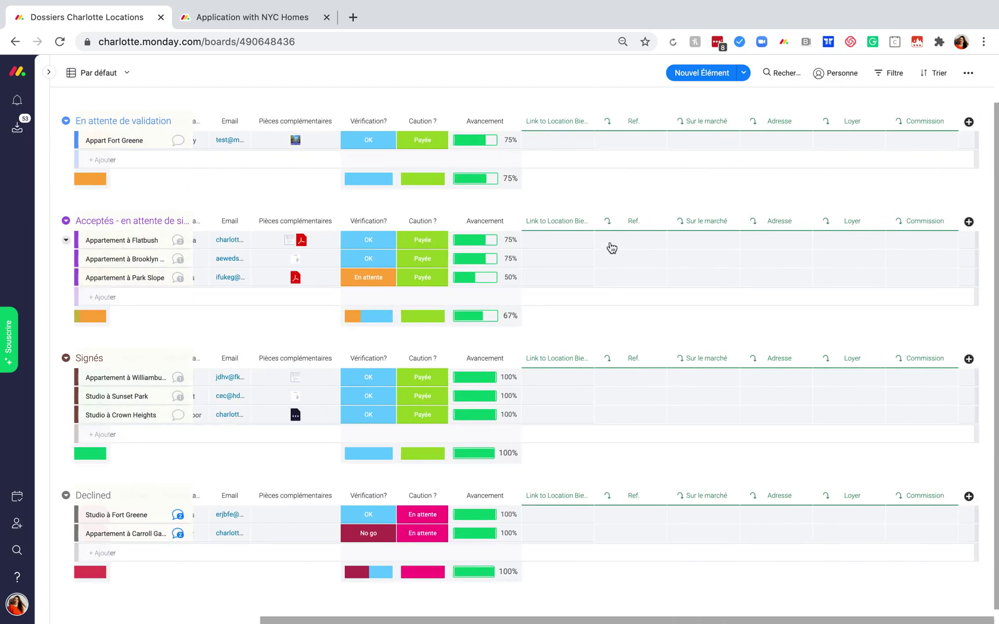
scroll(612, 248, "left", 5)
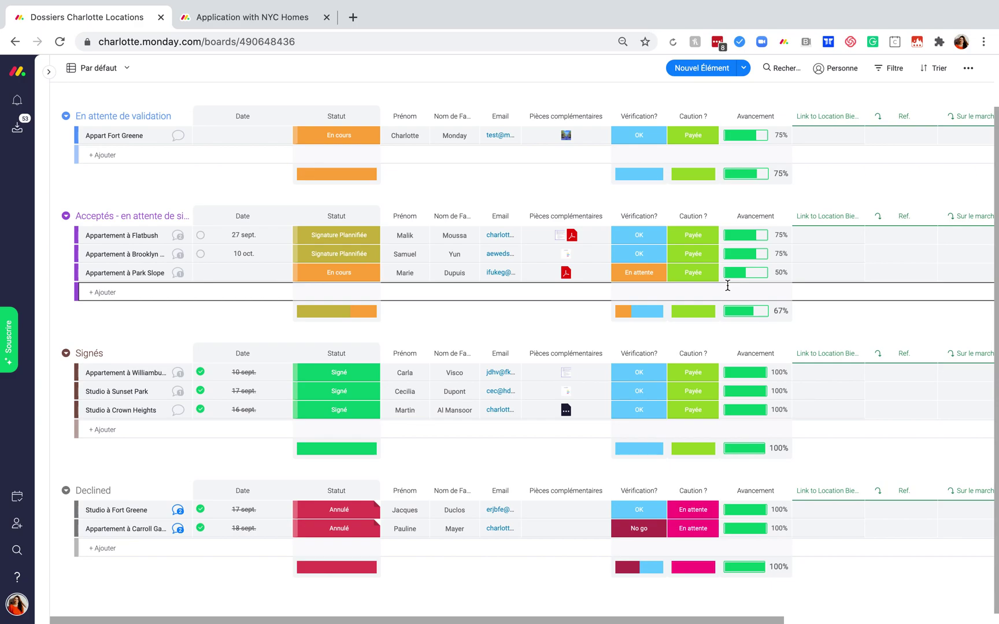
scroll(877, 199, "right", 1)
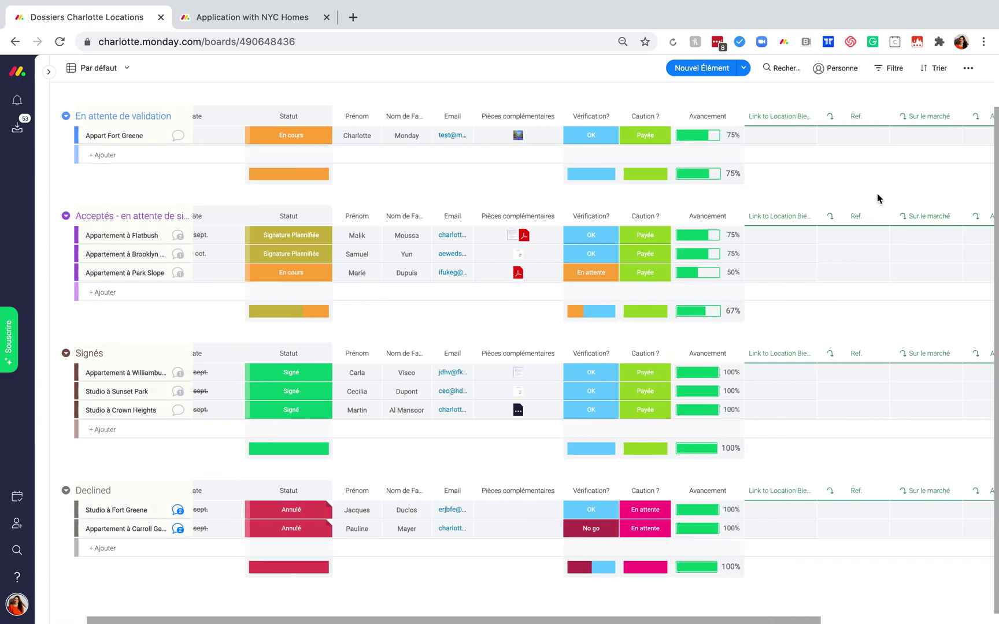
scroll(877, 198, "right", 2)
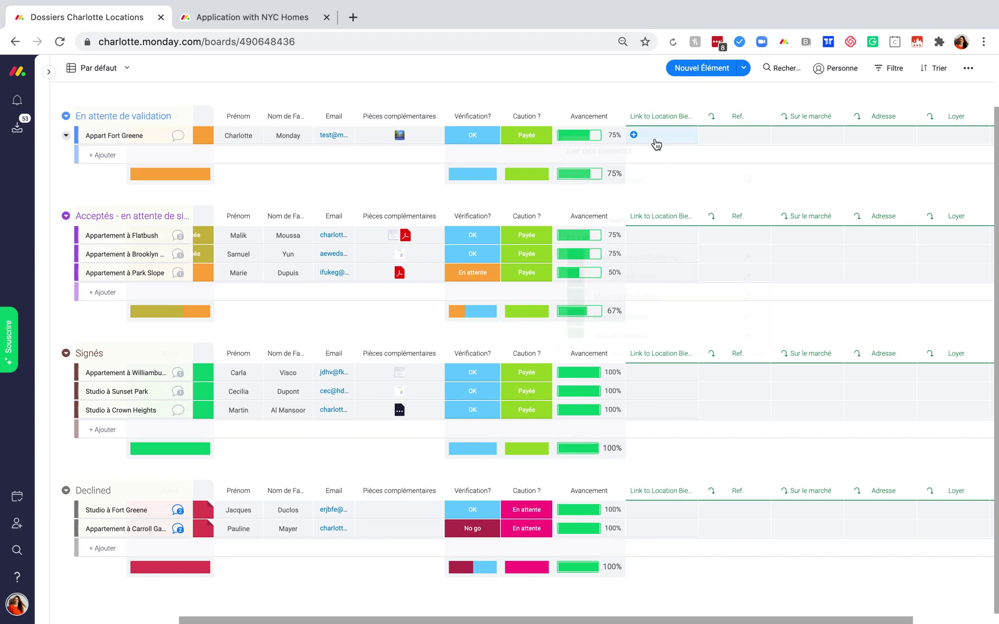
left_click(656, 144)
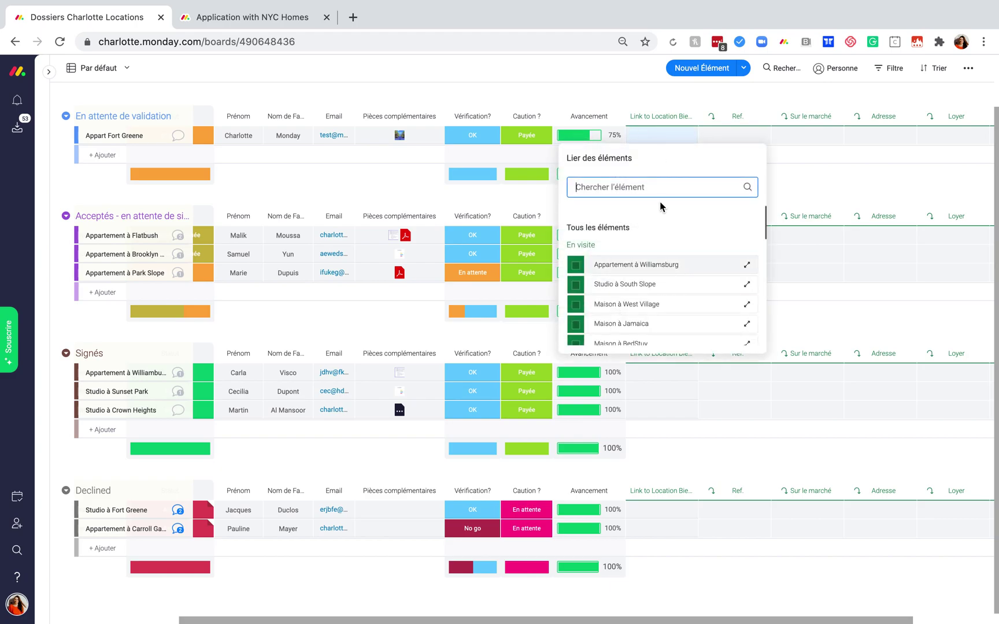
Link Appart Fort Greene to the Studio à Fort Greene listing by searching 'fort'.
type("fort")
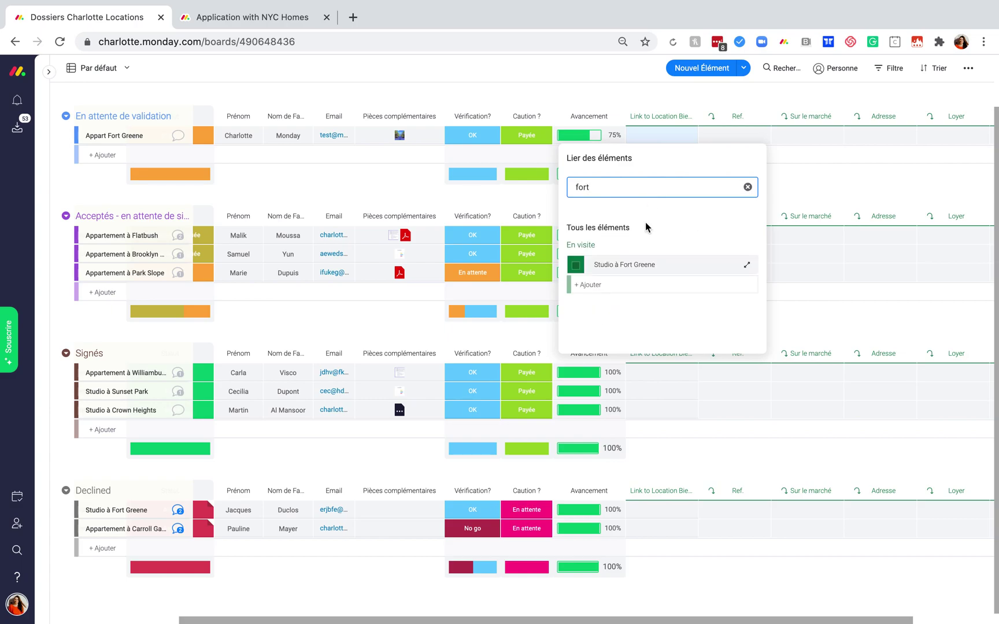
left_click(593, 267)
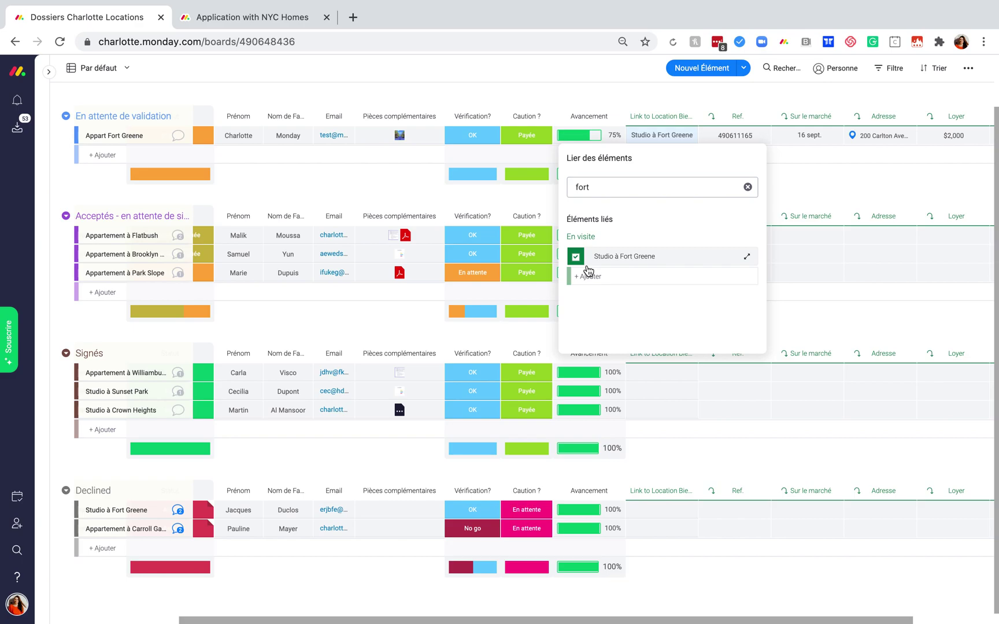
left_click(872, 179)
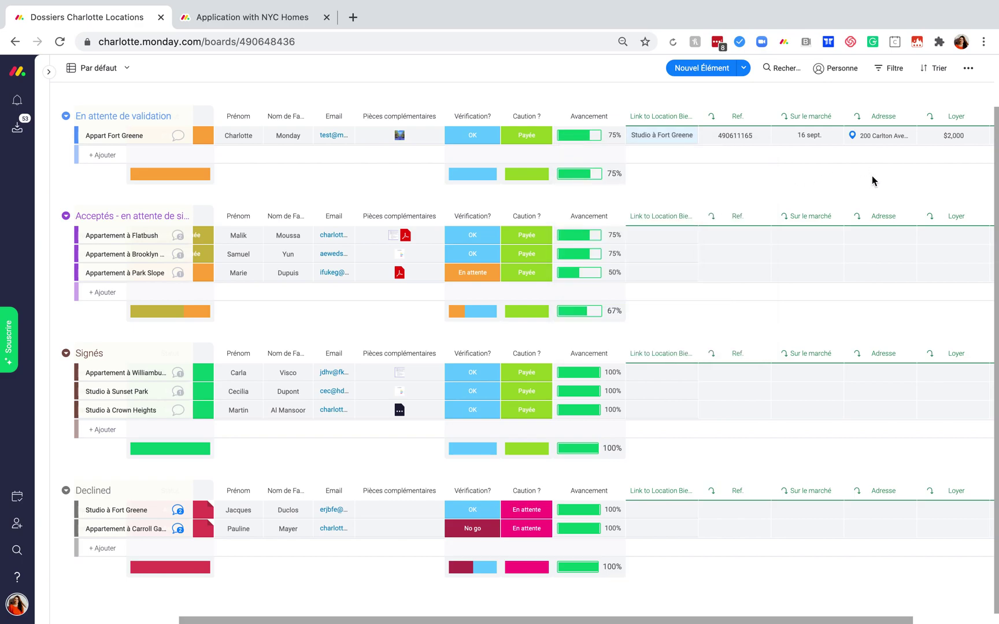
scroll(872, 181, "right", 3)
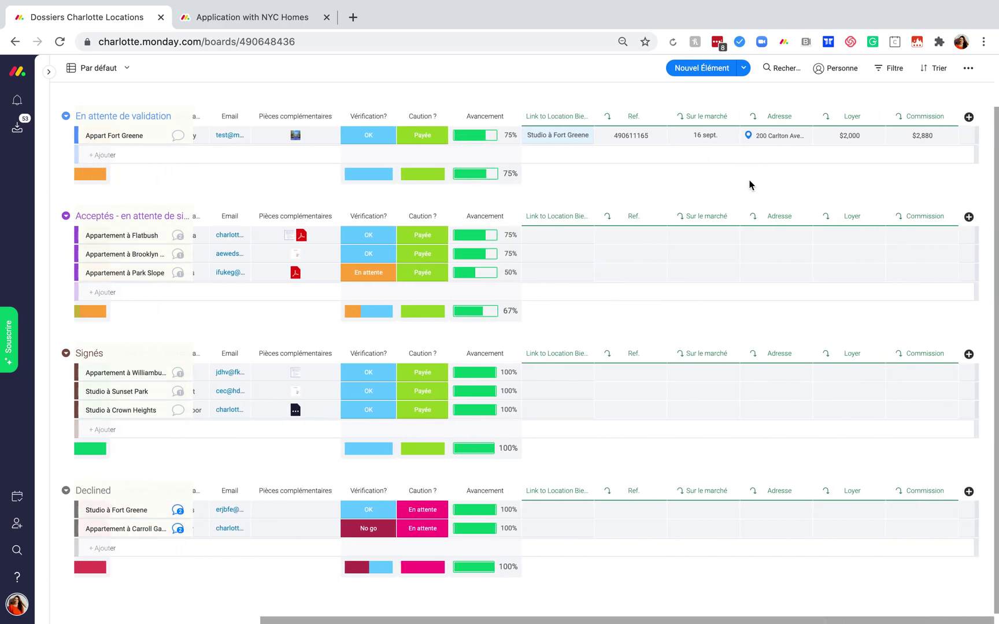
scroll(814, 185, "left", 3)
scroll(814, 184, "right", 3)
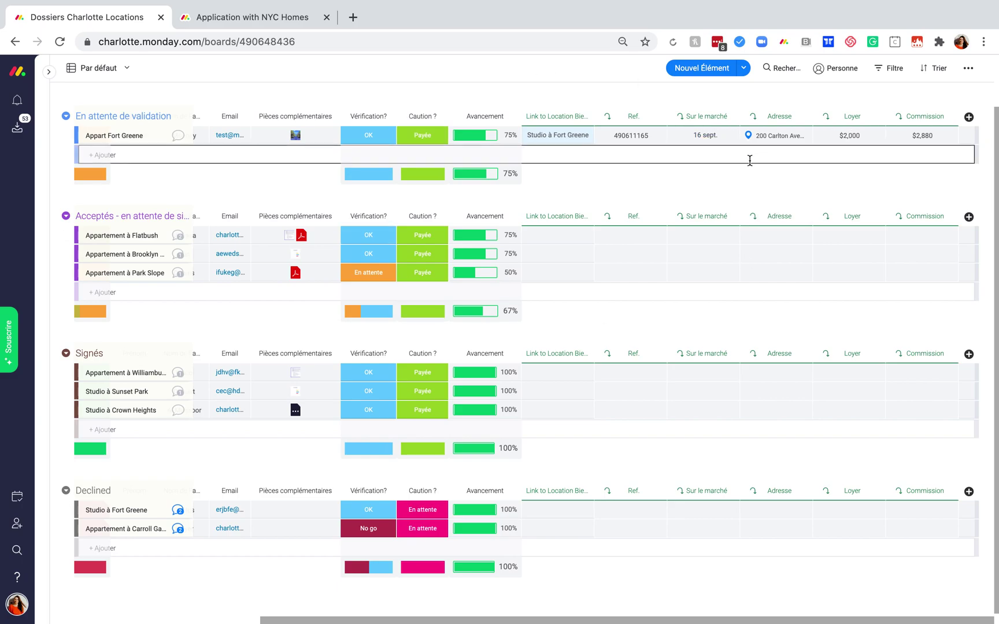
scroll(658, 197, "left", 3)
scroll(659, 197, "left", 2)
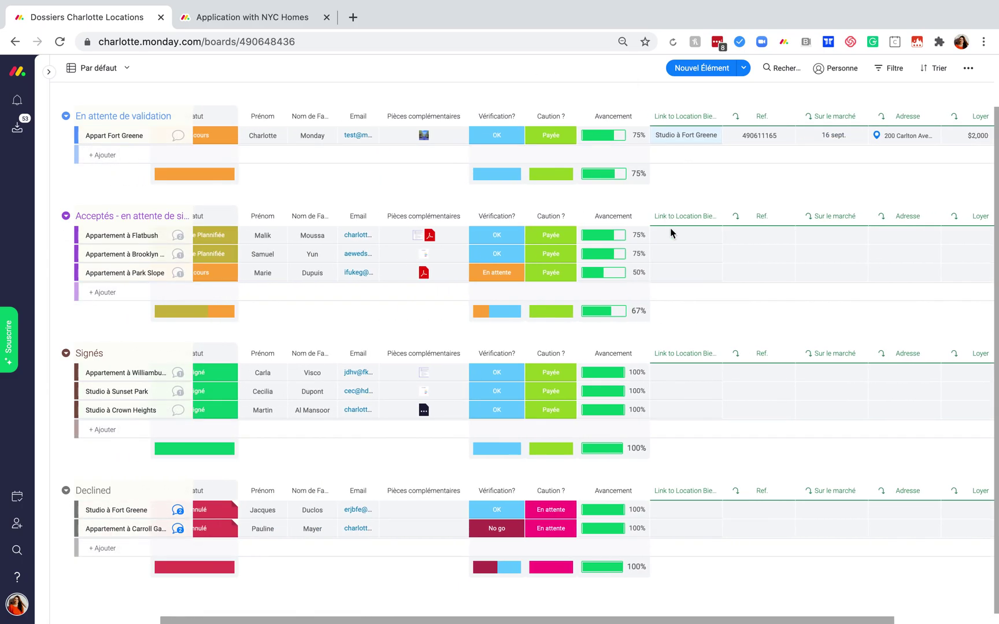
Link the Flatbush dossier to the Appartement à Flatbush listing by searching 'flat'.
left_click(675, 243)
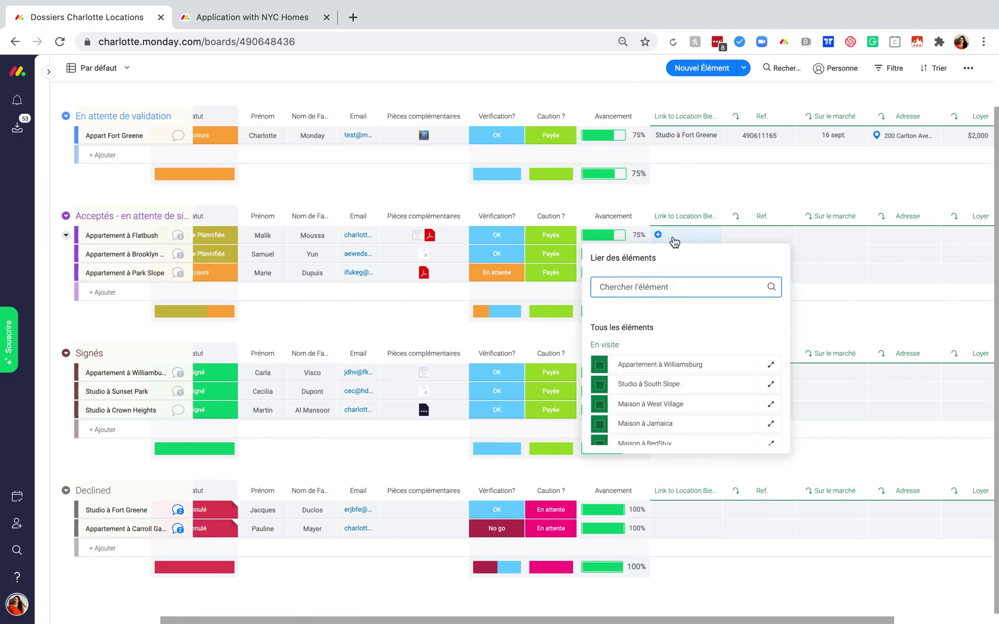
type("flat")
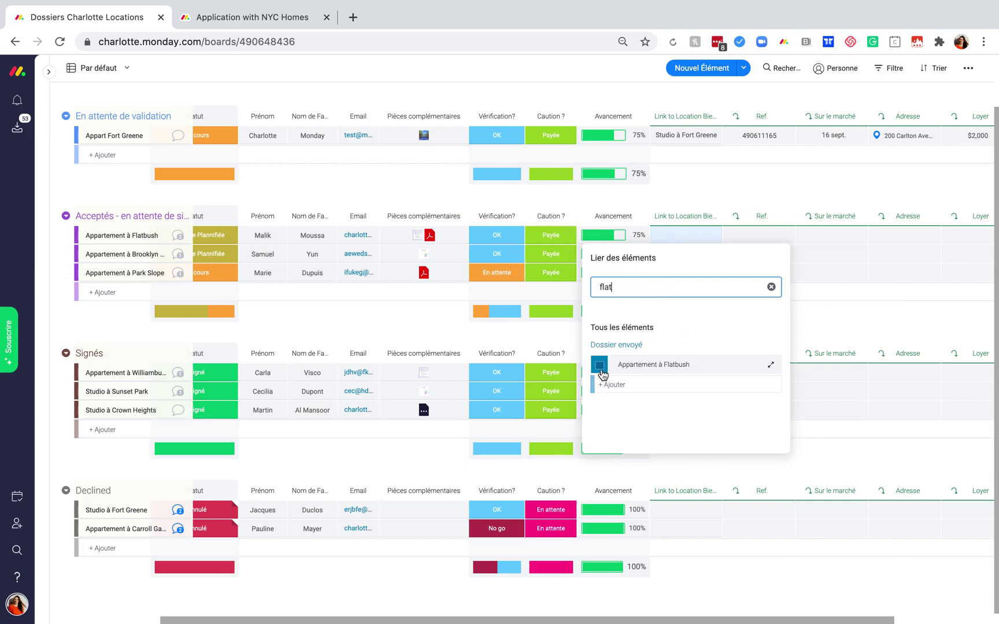
left_click(600, 366)
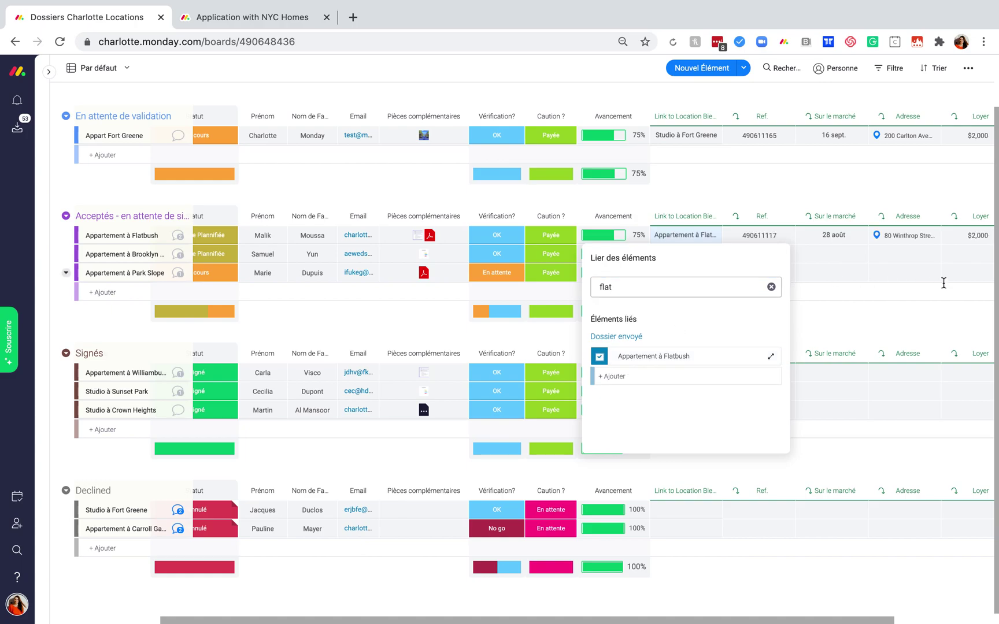
left_click(929, 324)
scroll(929, 324, "right", 3)
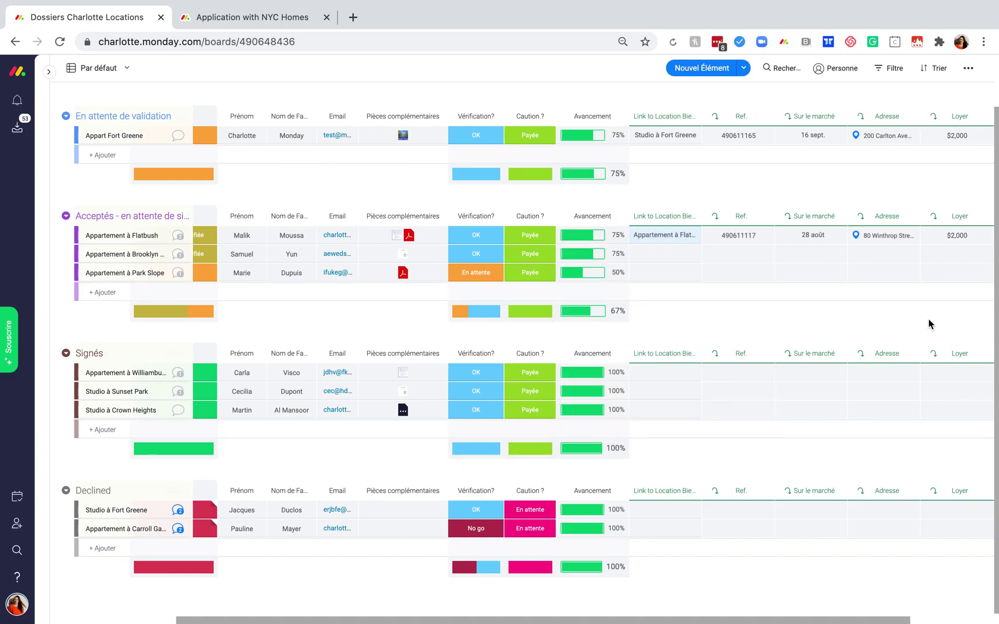
scroll(929, 323, "left", 6)
scroll(929, 324, "left", 2)
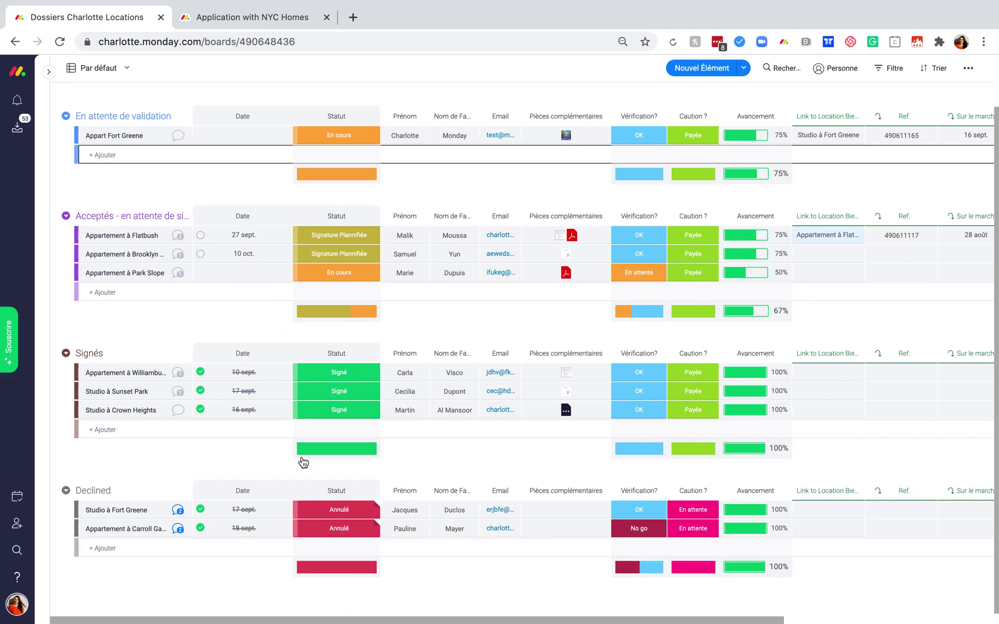
scroll(446, 412, "up", 2)
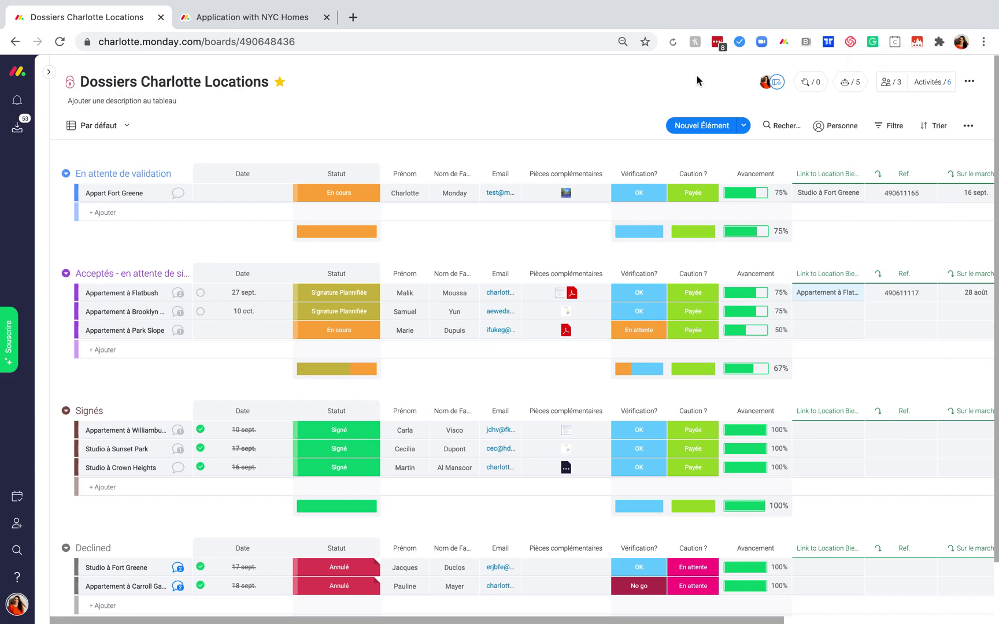
Open the Récurrent template 'When status is something, notify someone every time period'.
left_click(854, 81)
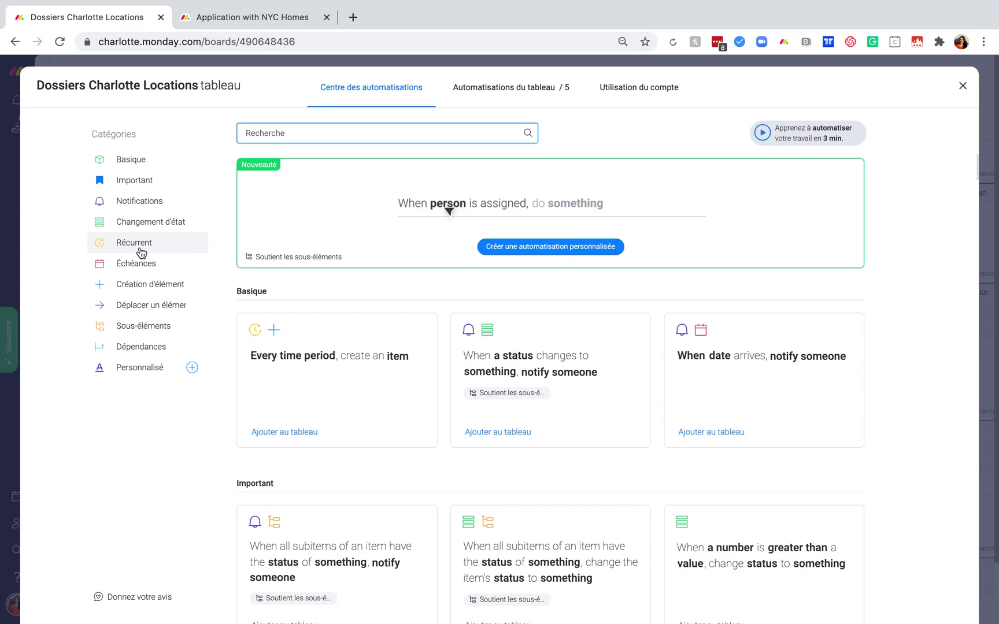
left_click(141, 252)
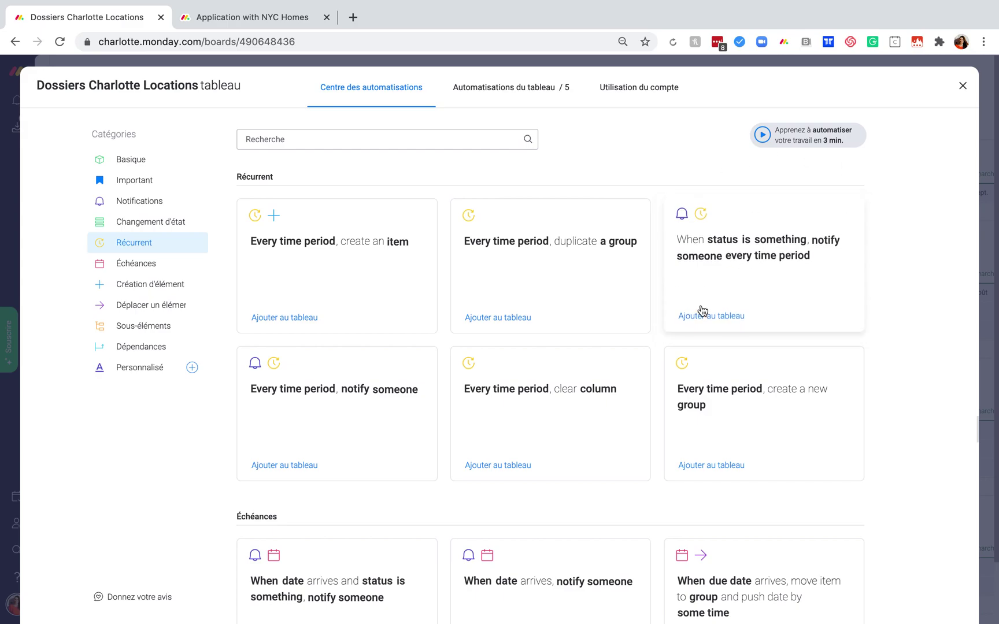
left_click(796, 300)
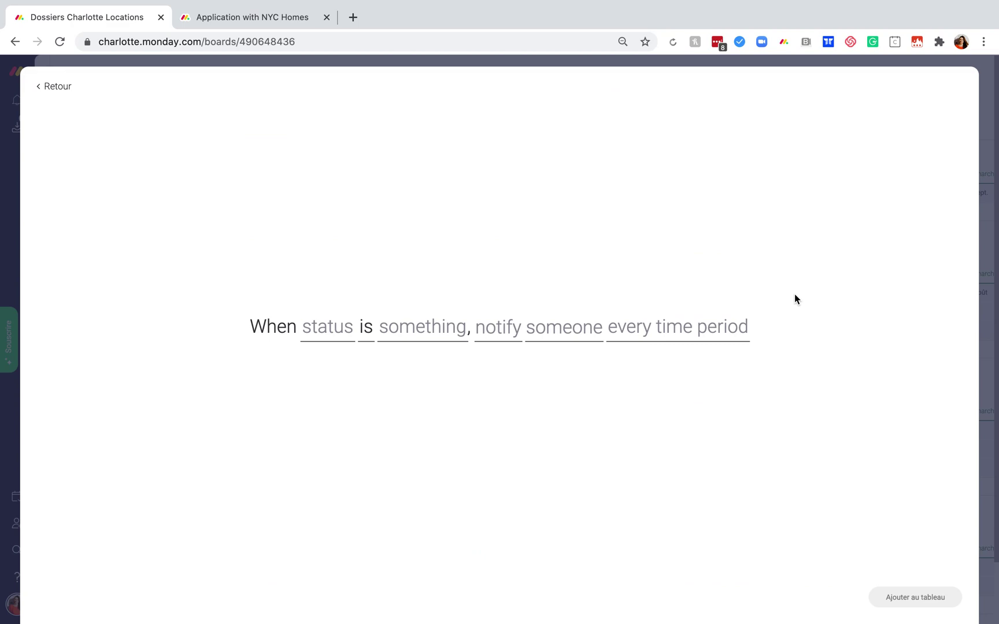
Set the automation condition to Statut is En cours.
left_click(333, 346)
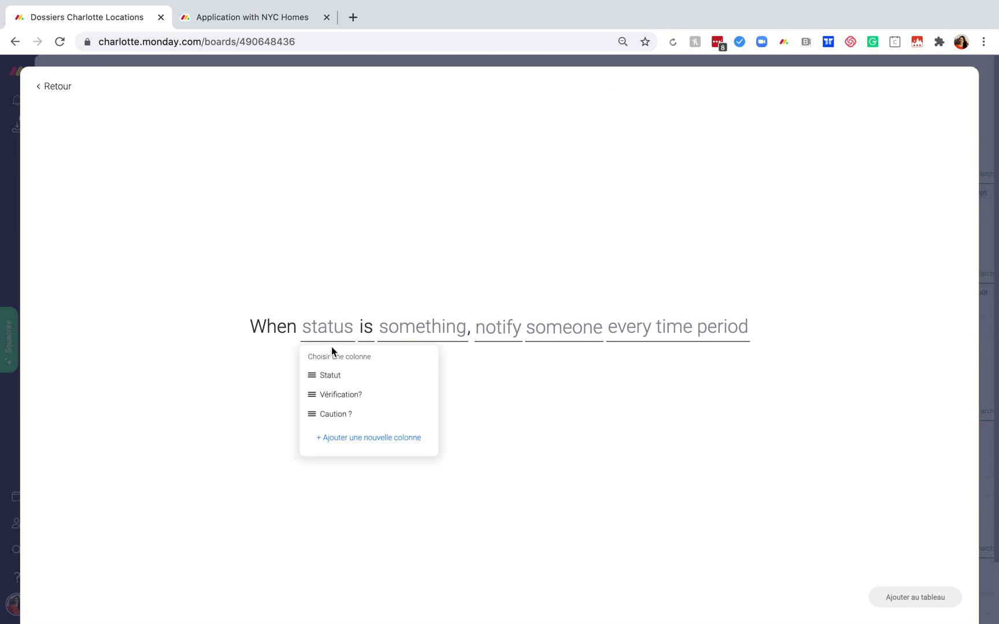
left_click(331, 378)
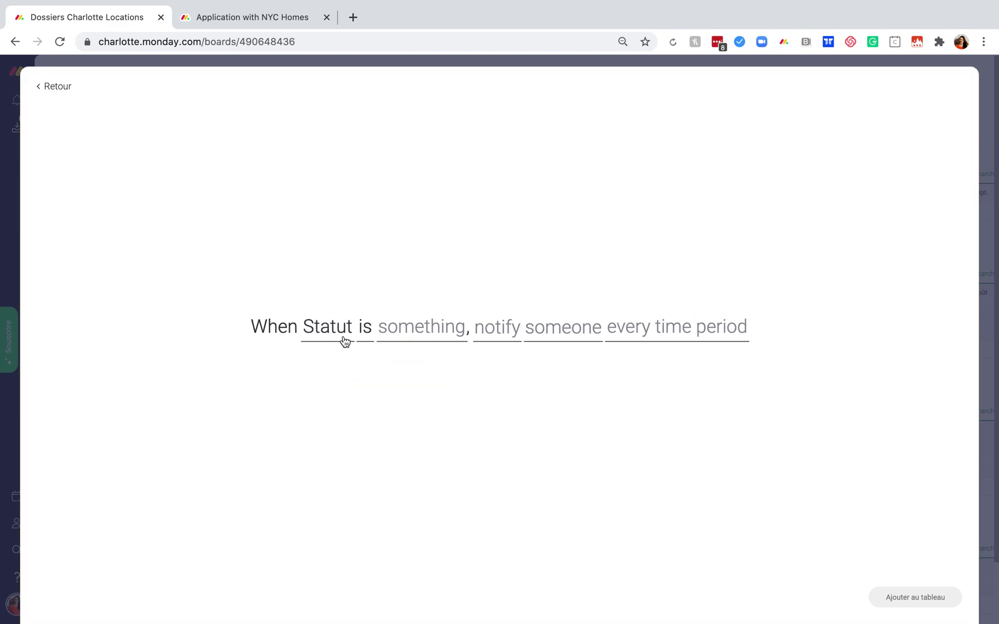
left_click(368, 333)
left_click(381, 383)
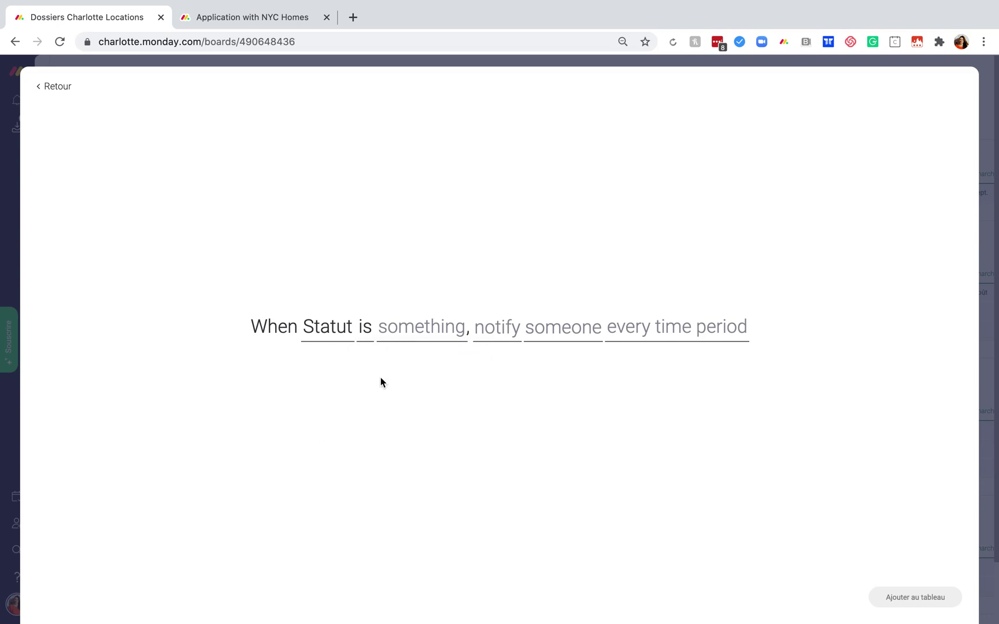
left_click(406, 334)
left_click(421, 389)
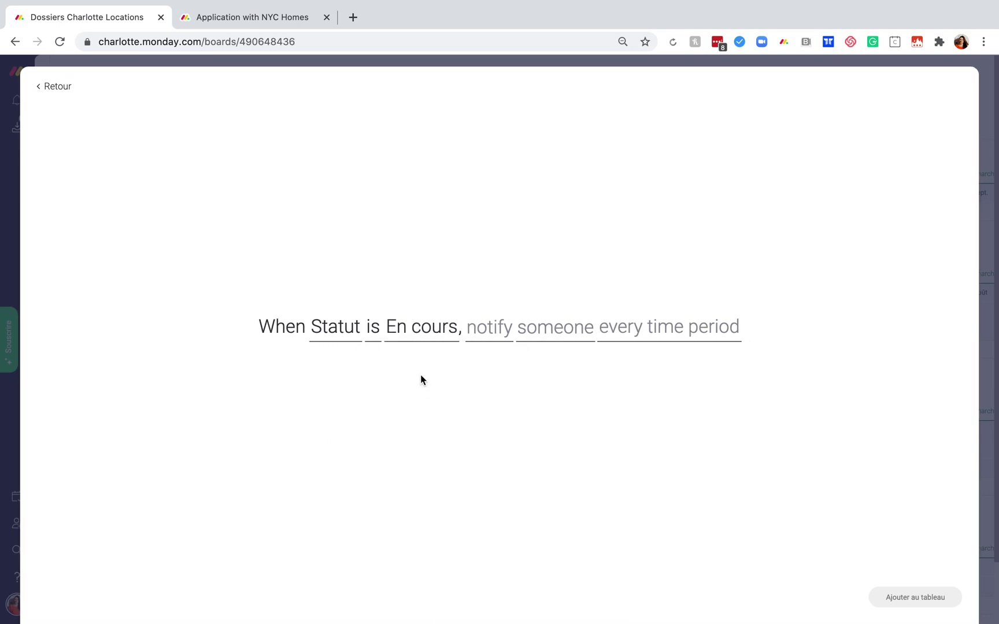
Write the message 'Attention, dosseer a faire avanc' with the item name inserted.
left_click(487, 337)
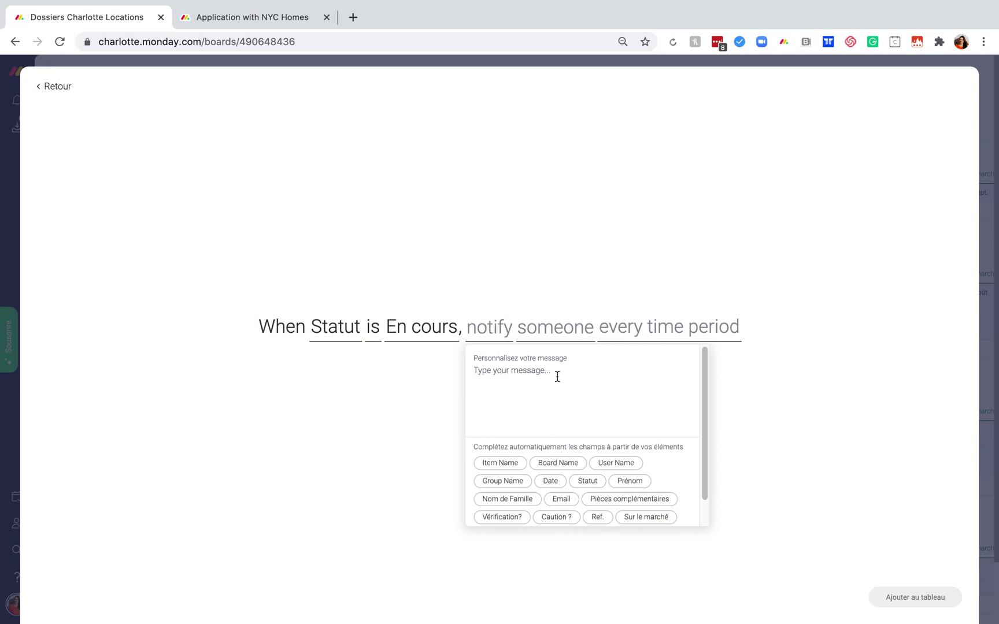
type("Attention")
type(", dosse")
type("er a")
type(" faire avancer !")
left_click(539, 370)
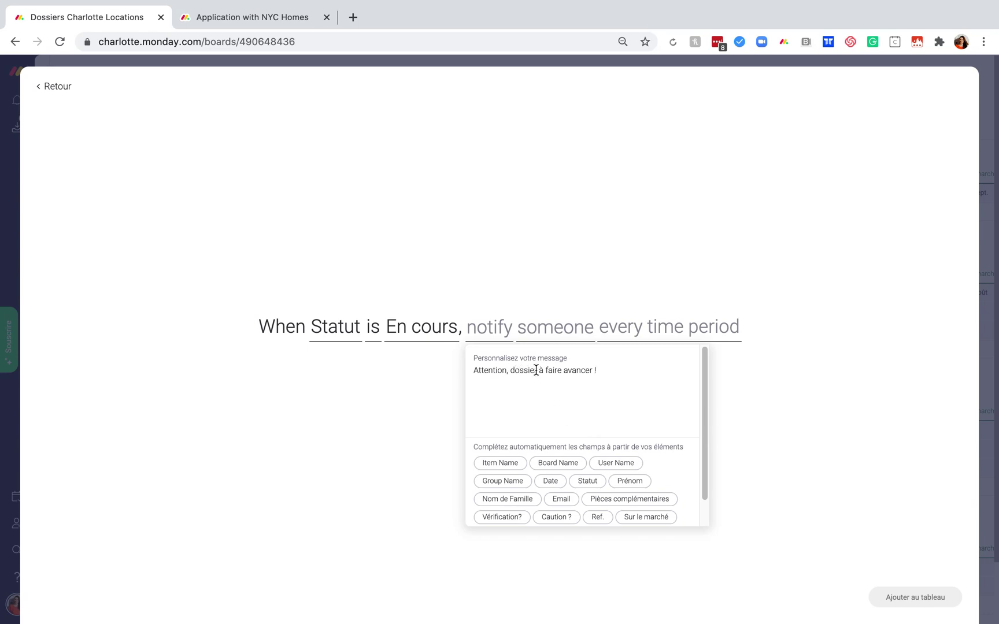
left_click(501, 463)
left_click(789, 385)
Send the notification to me every 2 days.
left_click(556, 327)
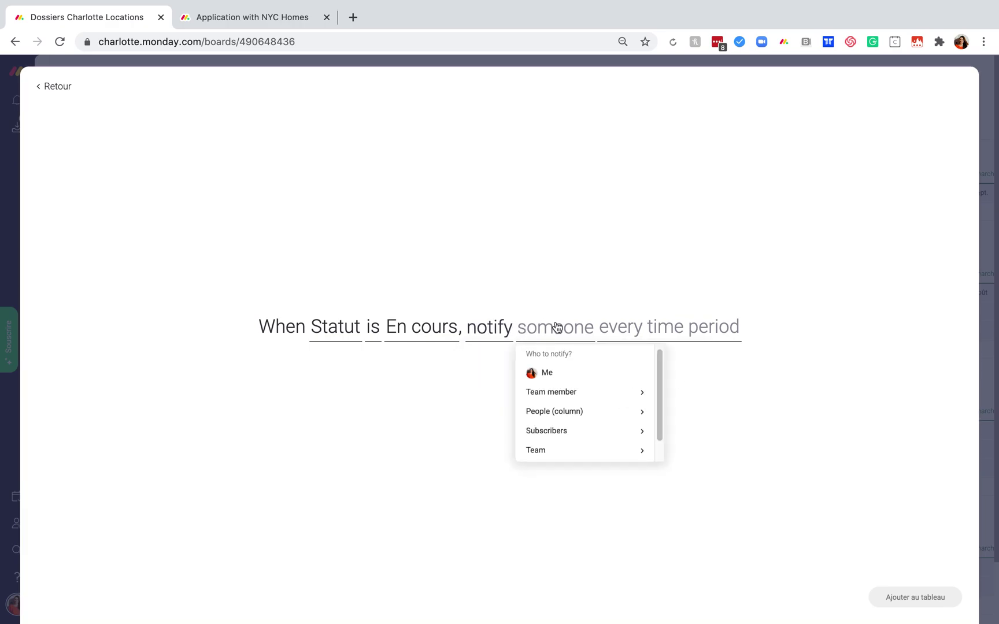
left_click(556, 375)
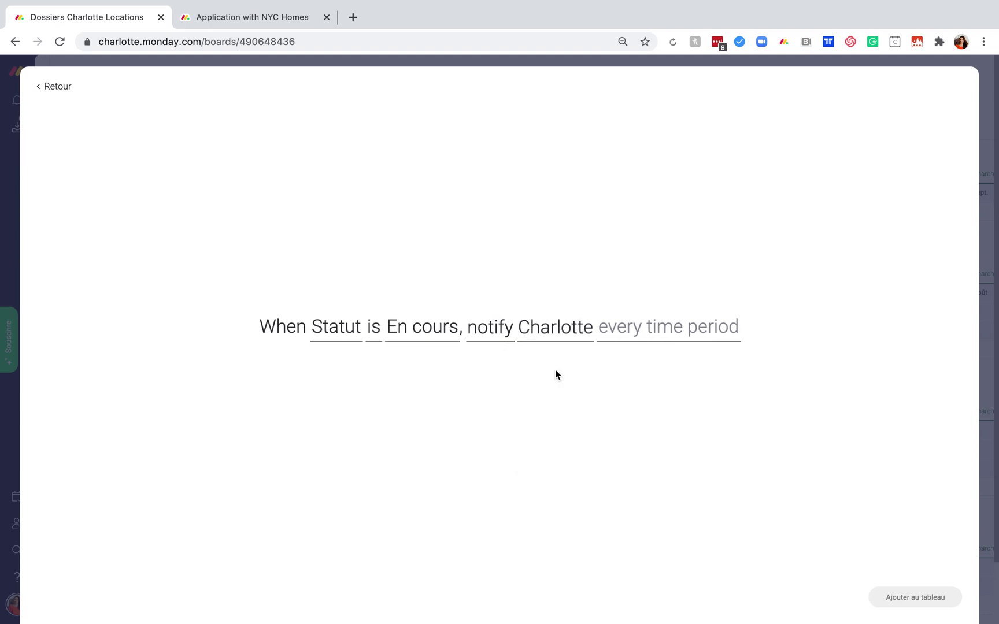
left_click(641, 334)
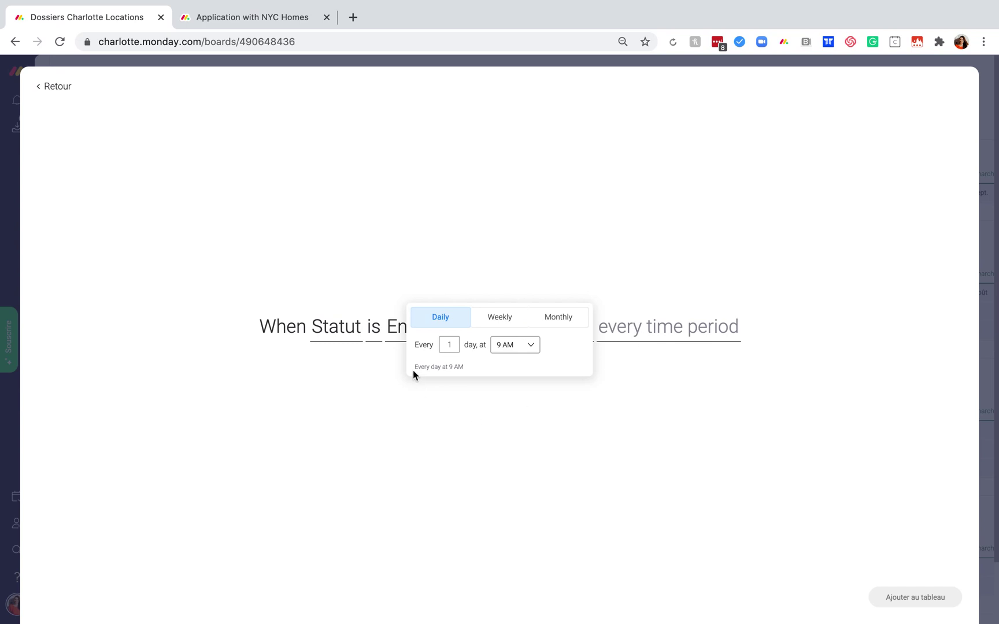
left_click(449, 344)
type("2")
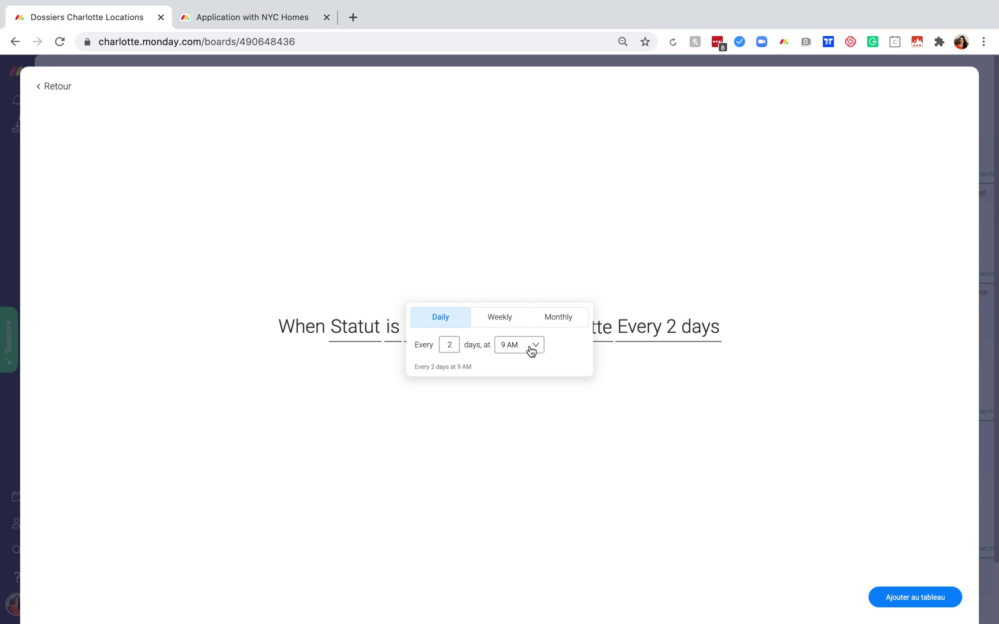
left_click(578, 411)
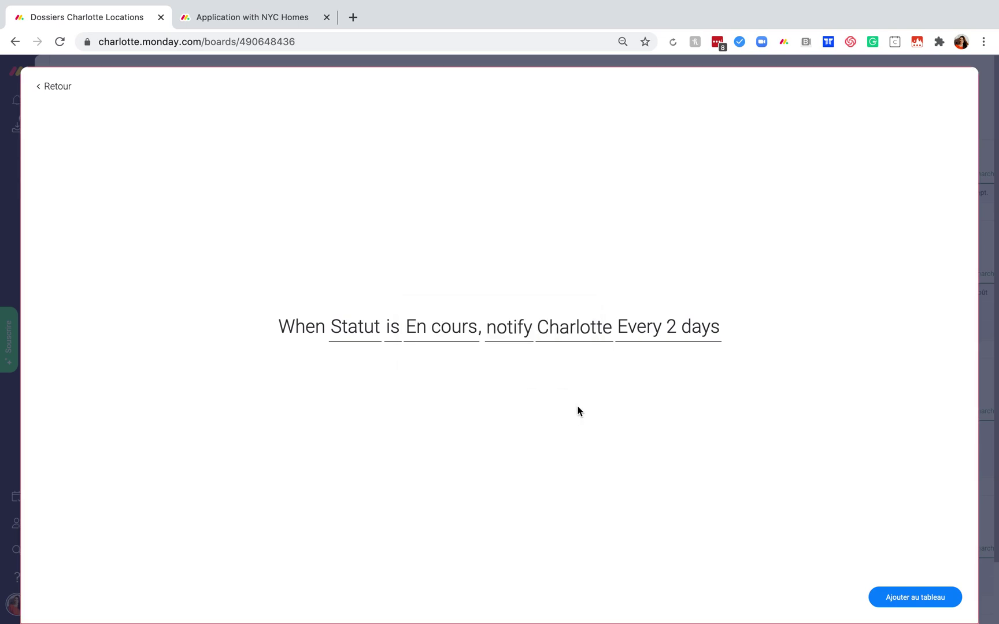
Add the automation to the board, close the automations centre, and expand the Favoris sidebar.
left_click(907, 598)
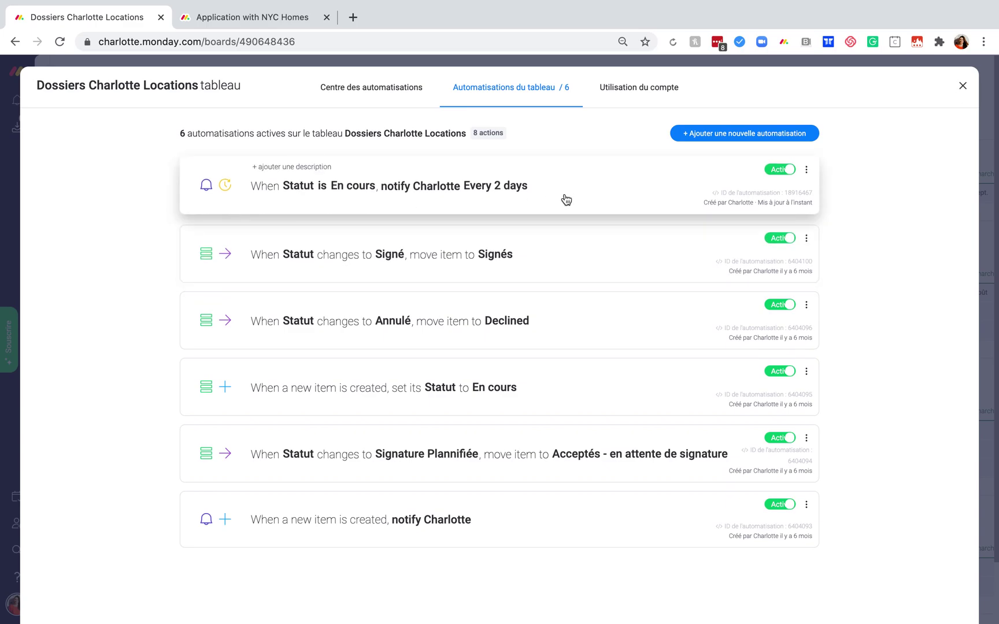
left_click(963, 85)
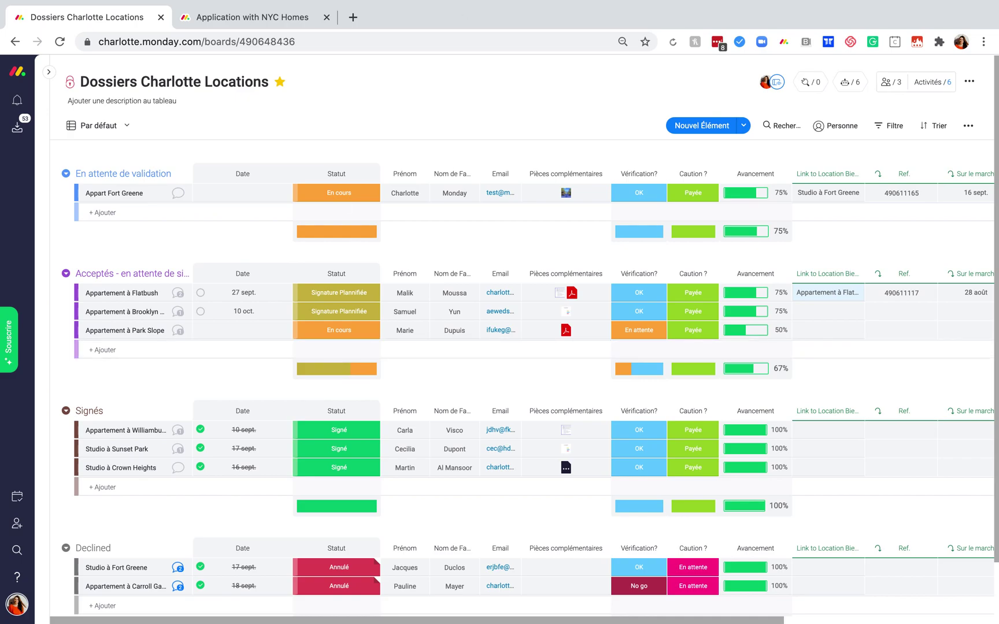
scroll(699, 218, "down", 2)
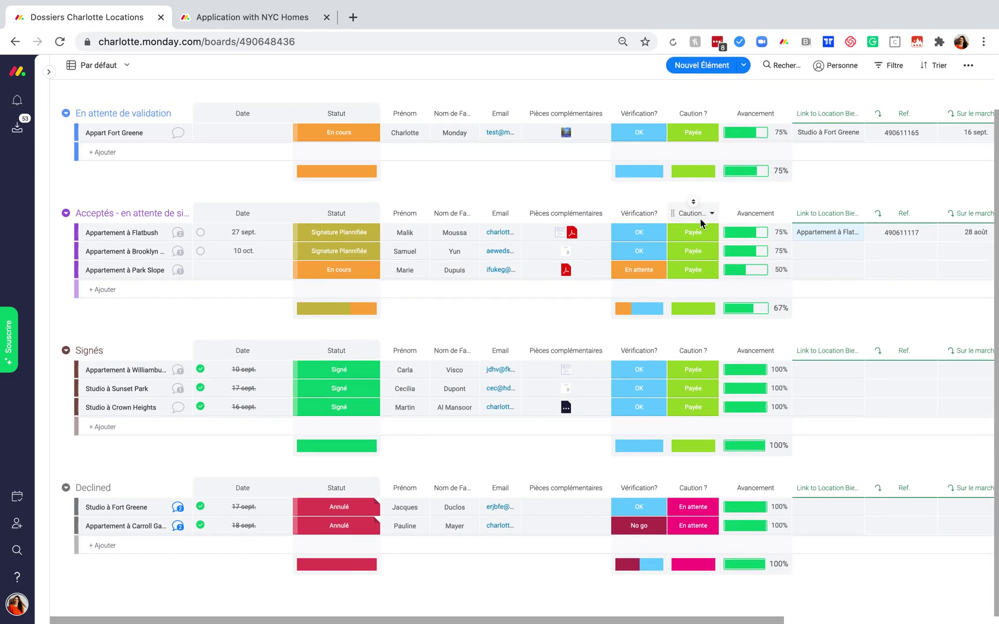
scroll(700, 219, "up", 2)
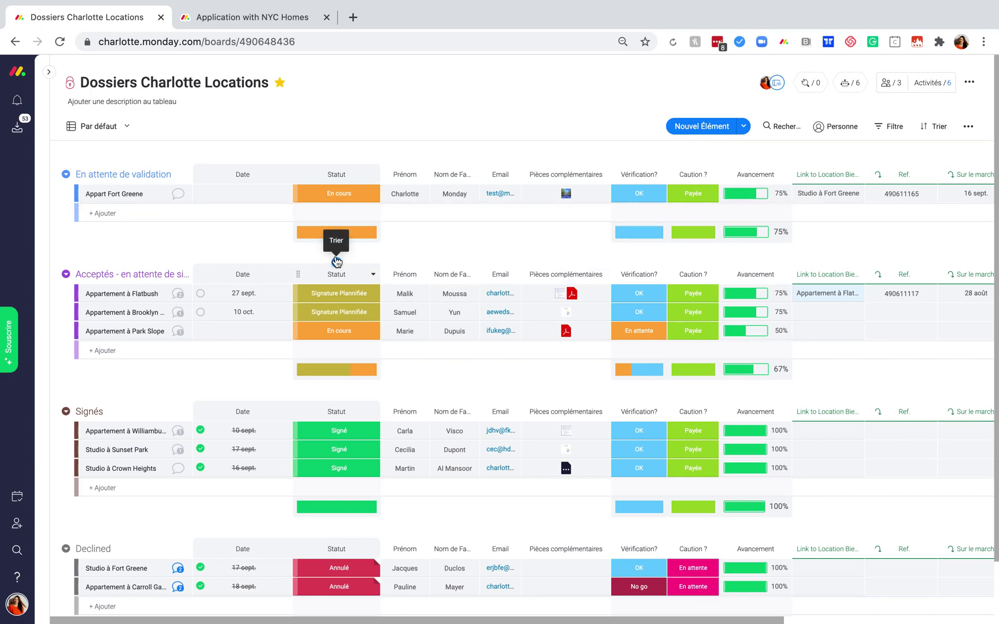
left_click(52, 79)
left_click(53, 78)
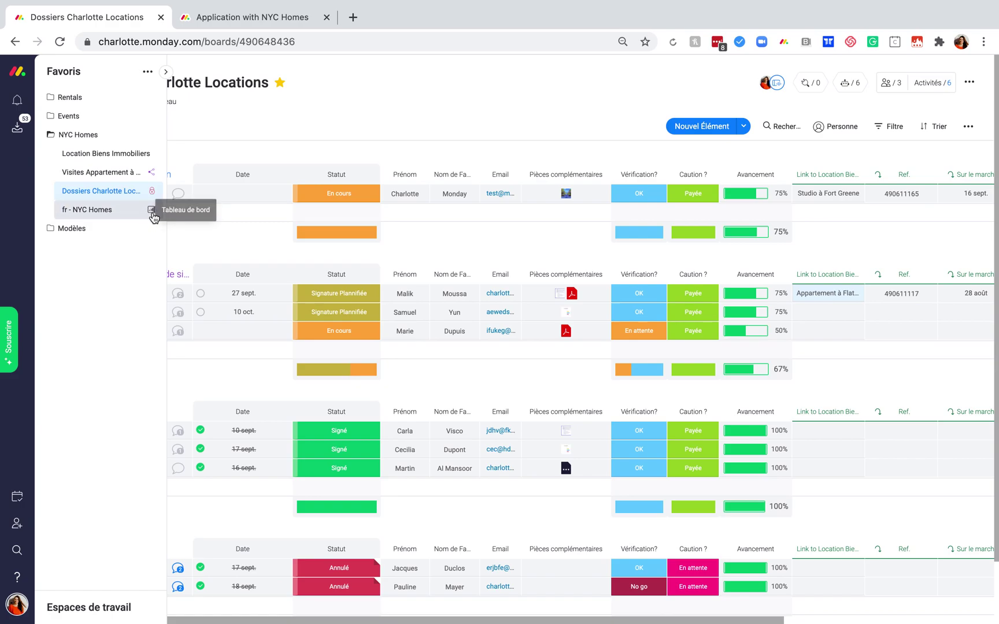
Open the fr - NYC Homes dashboard and scroll through its widgets to the $4,545.455 average rent.
left_click(106, 211)
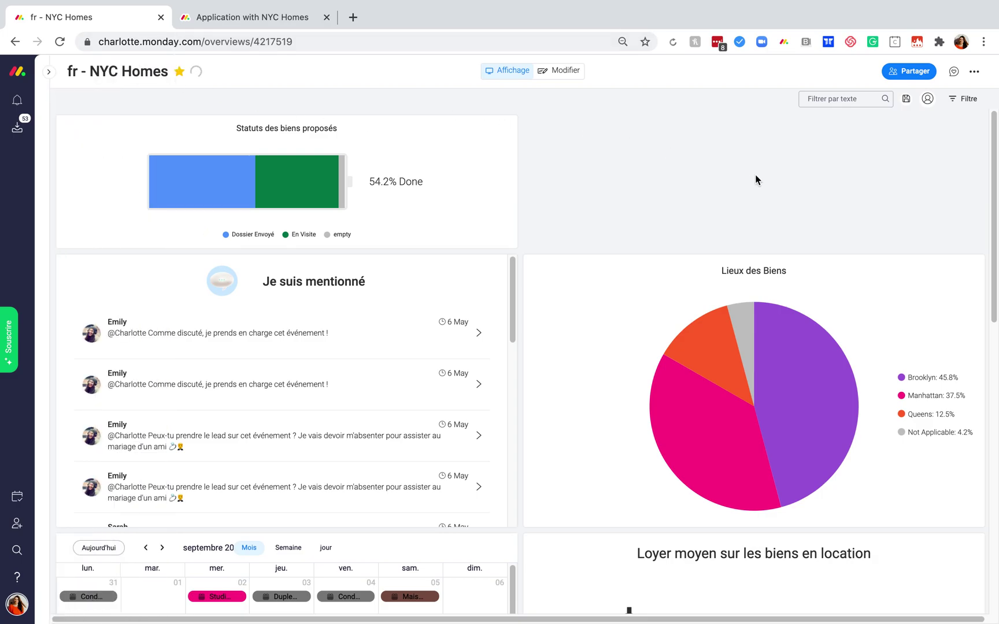
scroll(754, 175, "down", 2)
scroll(755, 180, "up", 2)
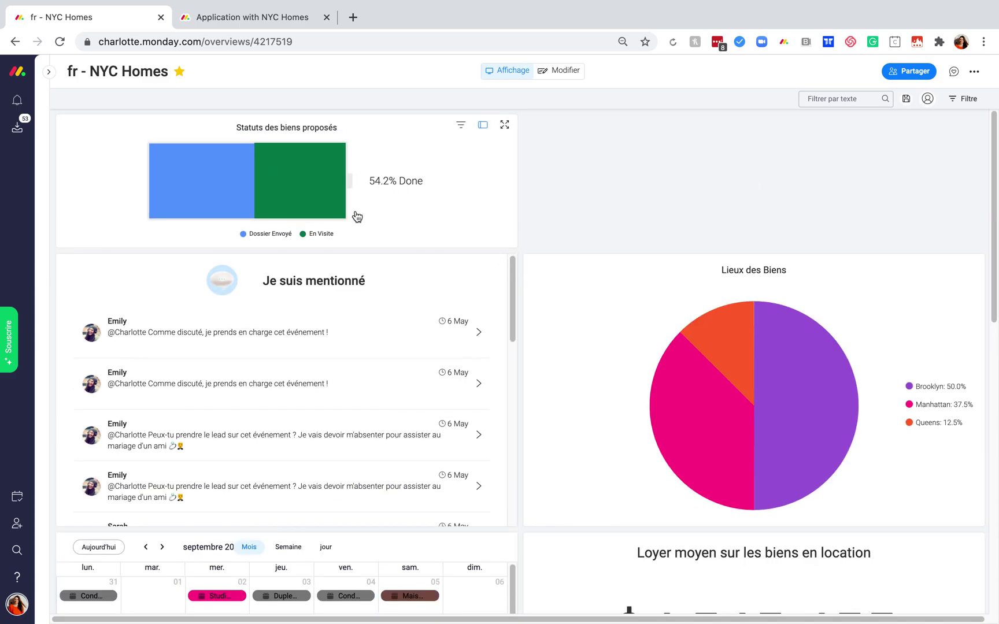
mouse_move(228, 201)
mouse_move(300, 195)
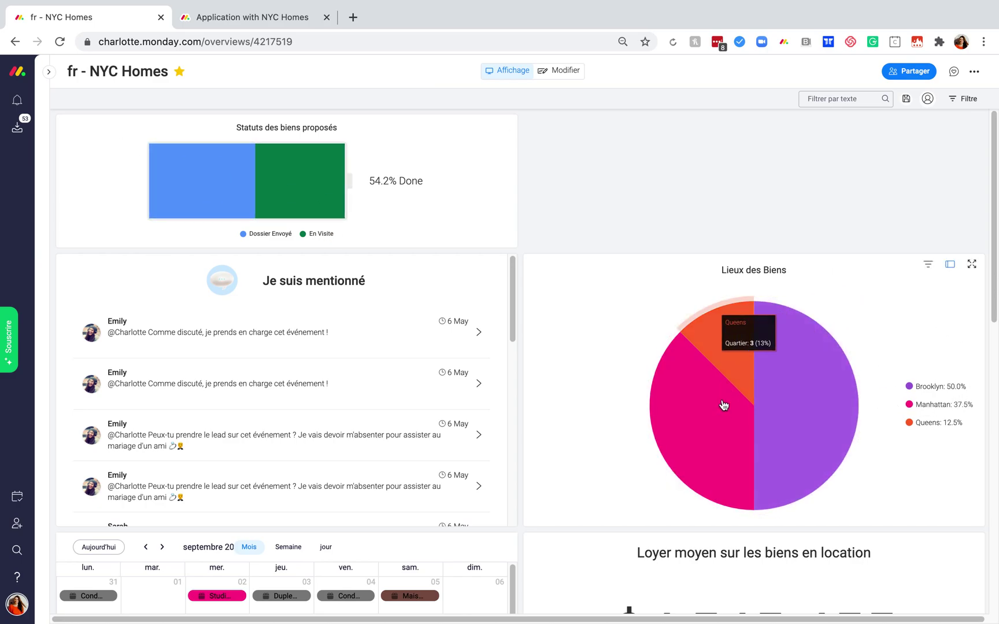
scroll(588, 470, "down", 3)
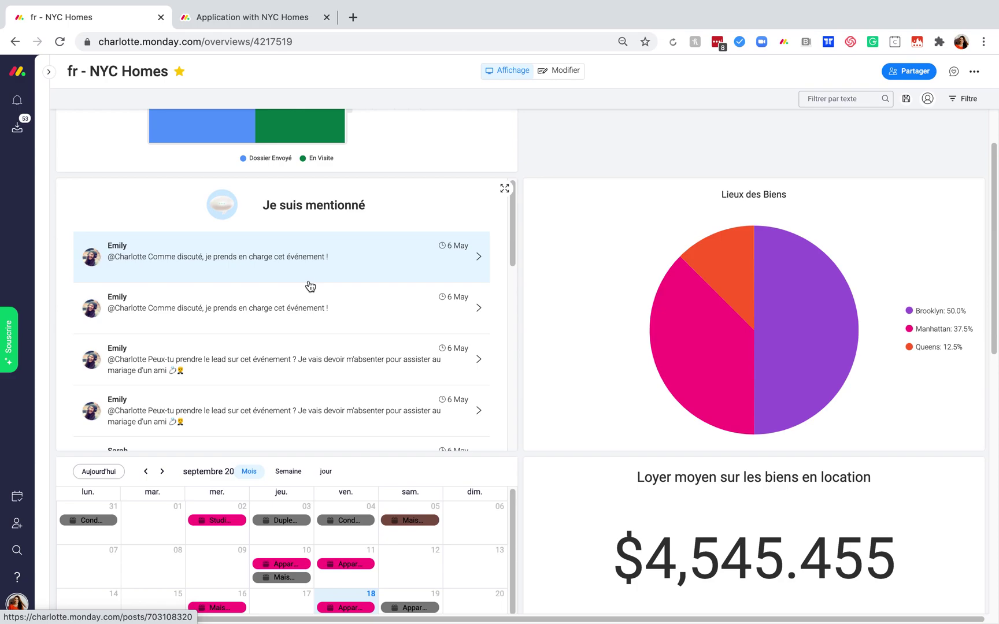
scroll(310, 286, "down", 3)
scroll(308, 285, "up", 3)
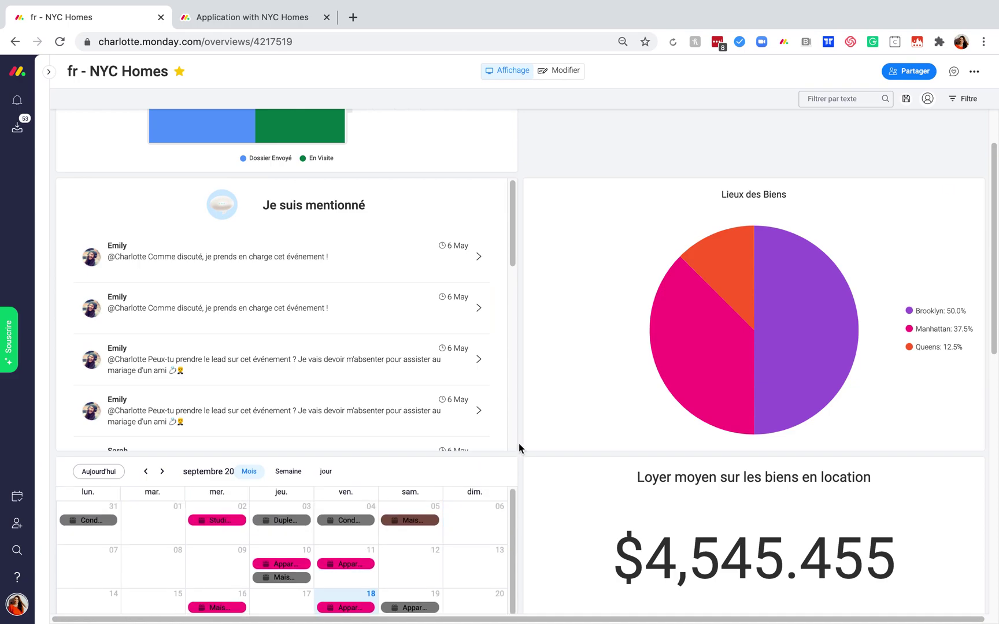
scroll(518, 443, "down", 2)
scroll(518, 444, "down", 3)
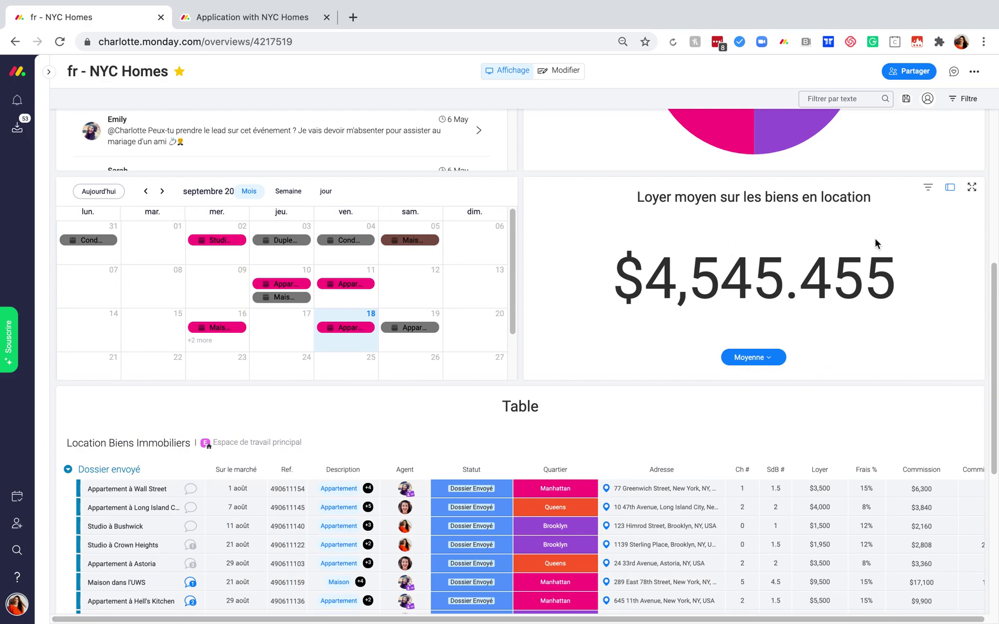
Change the rent widget's Fonction from Moyenne to Médian so it shows $4,000 instead of $4,545.455.
left_click(763, 359)
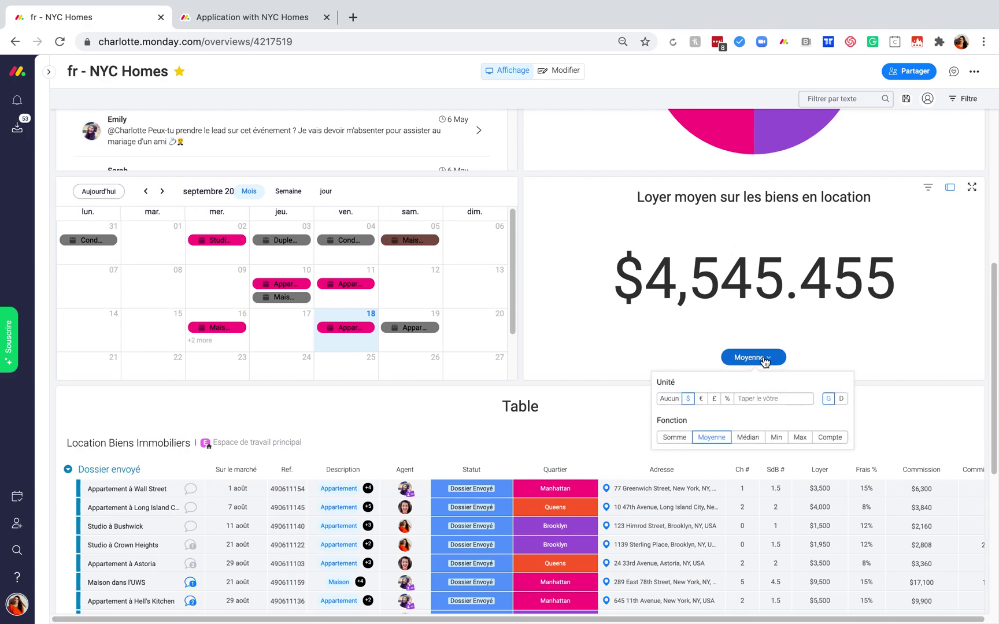
left_click(745, 438)
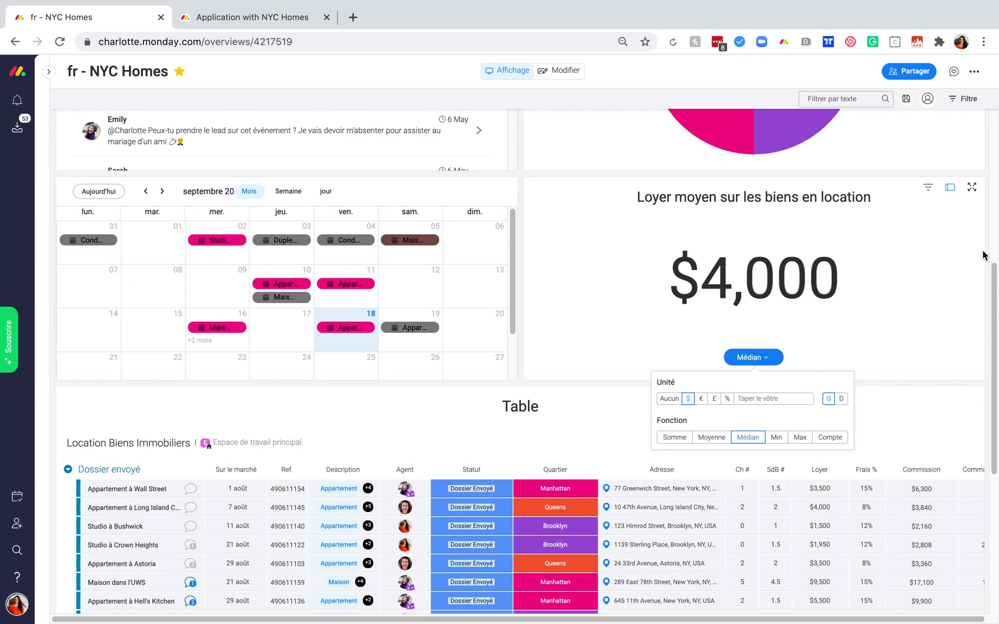
left_click(946, 271)
scroll(769, 486, "right", 1)
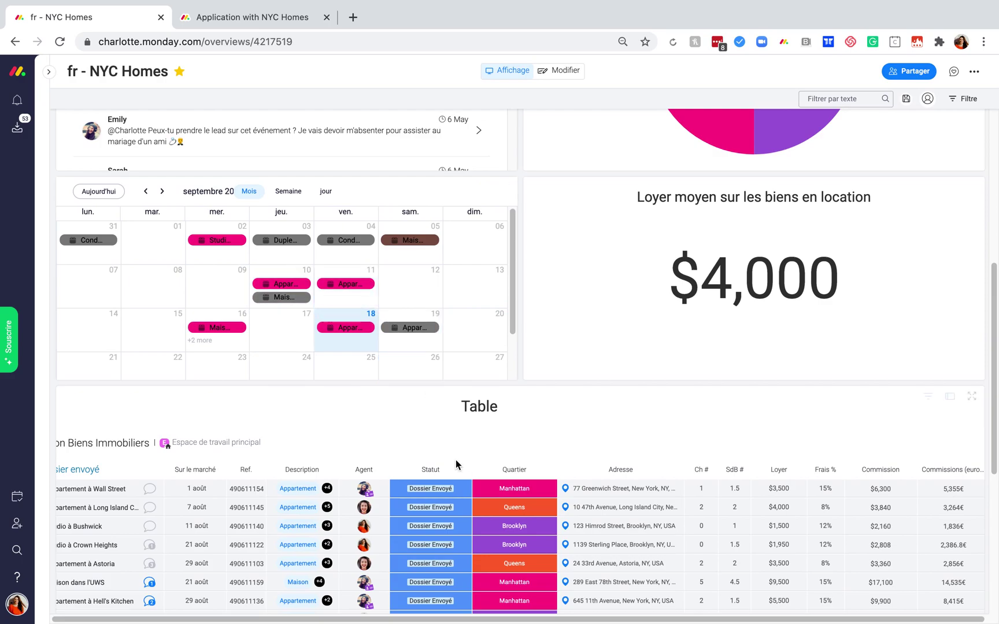
scroll(457, 462, "left", 2)
scroll(500, 388, "down", 1)
scroll(499, 386, "down", 5)
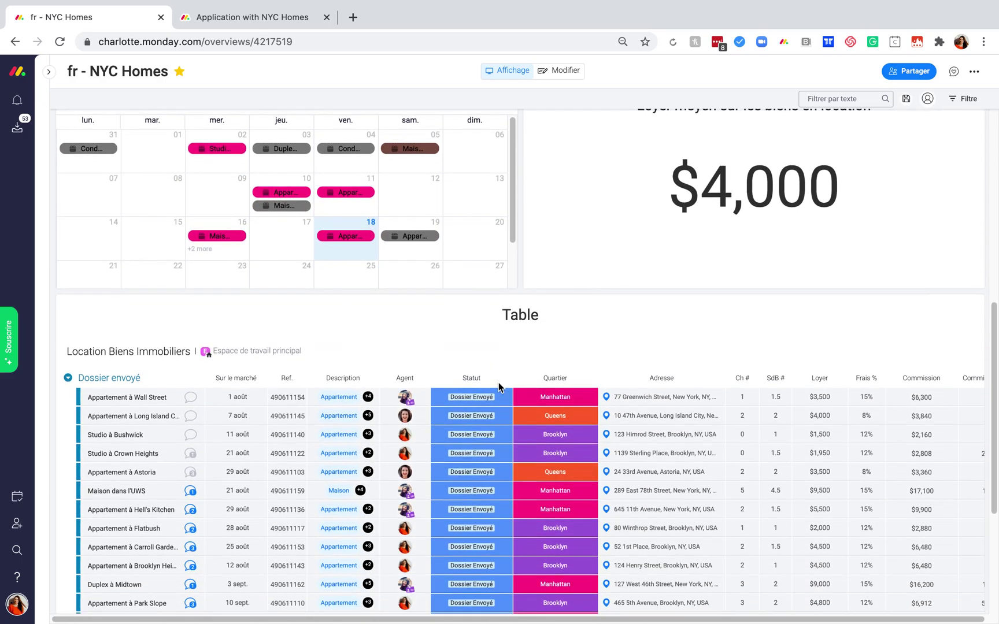
scroll(500, 387, "up", 2)
scroll(500, 387, "up", 2)
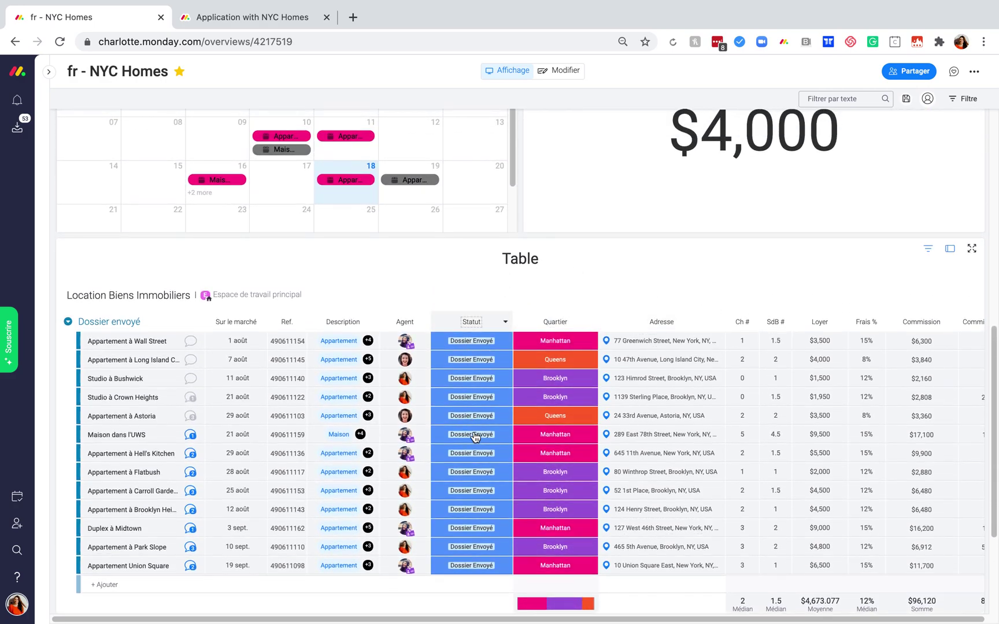
scroll(767, 315, "up", 1)
scroll(768, 310, "up", 10)
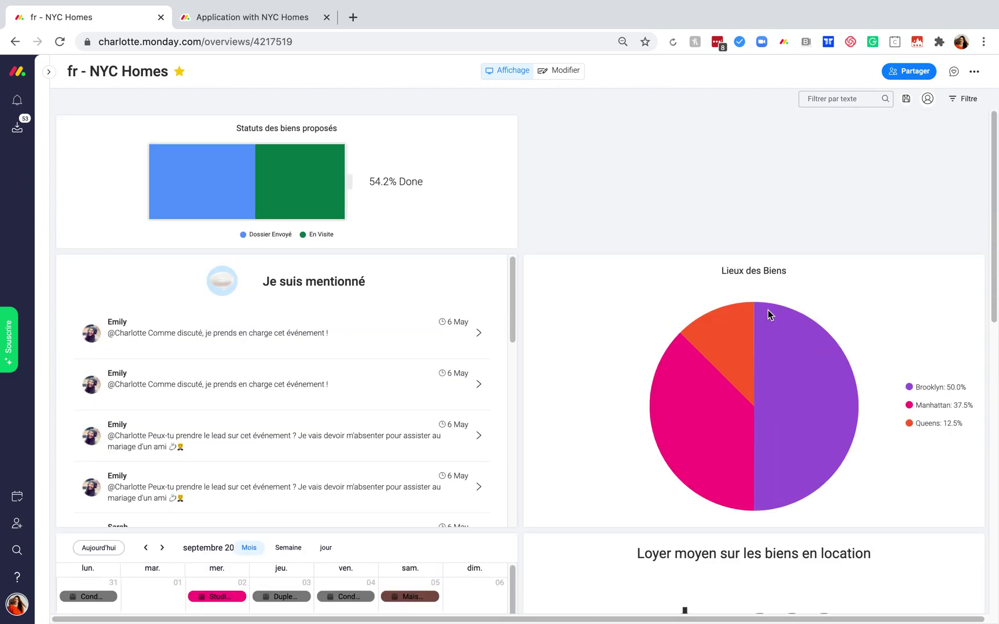
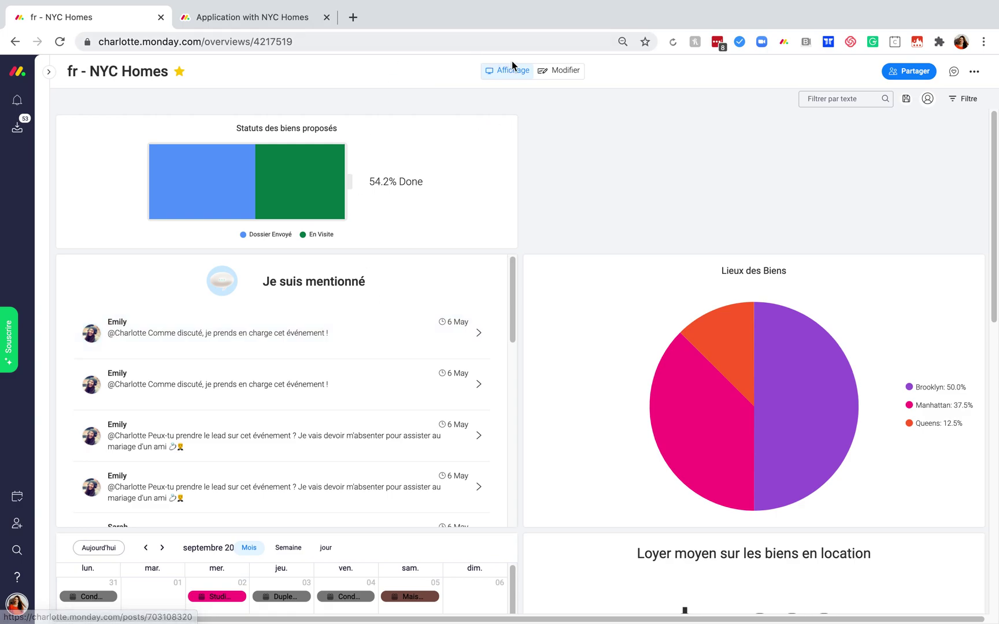
Put the dashboard in edit mode and add a Chiffres numbers widget from the full catalogue.
left_click(557, 77)
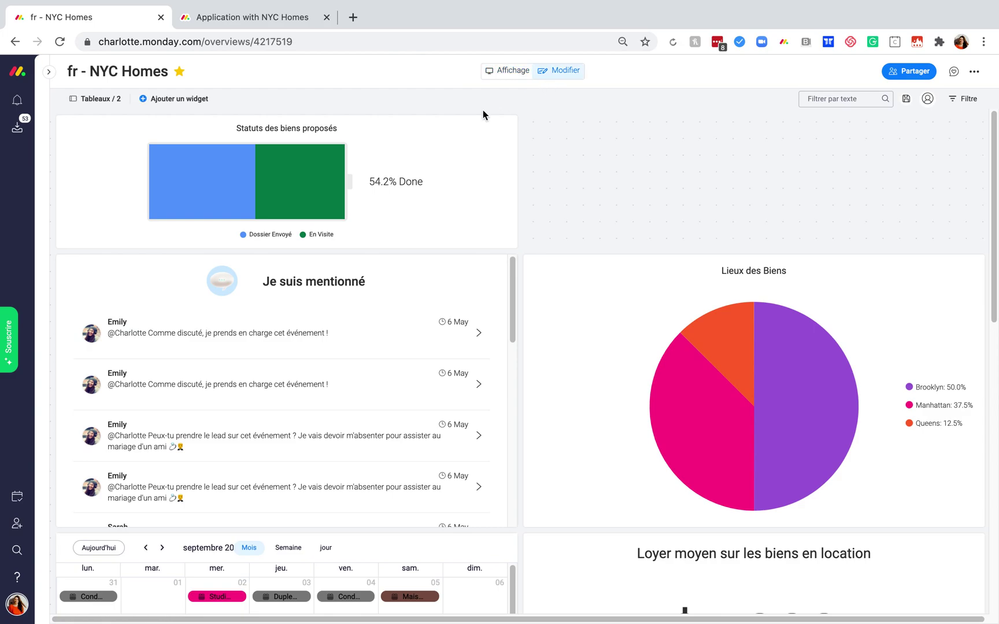
left_click(194, 99)
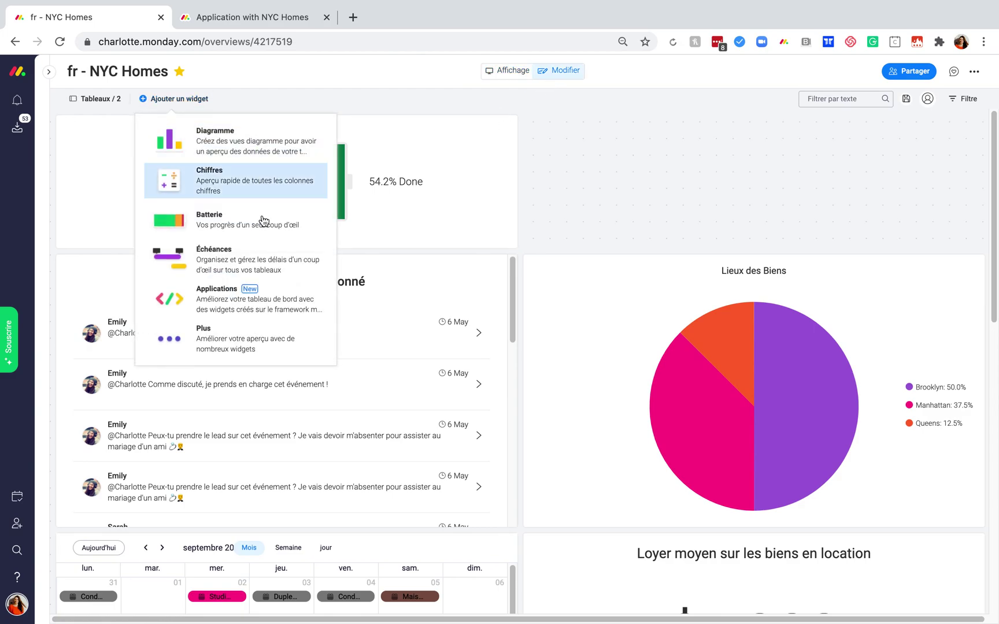
left_click(252, 359)
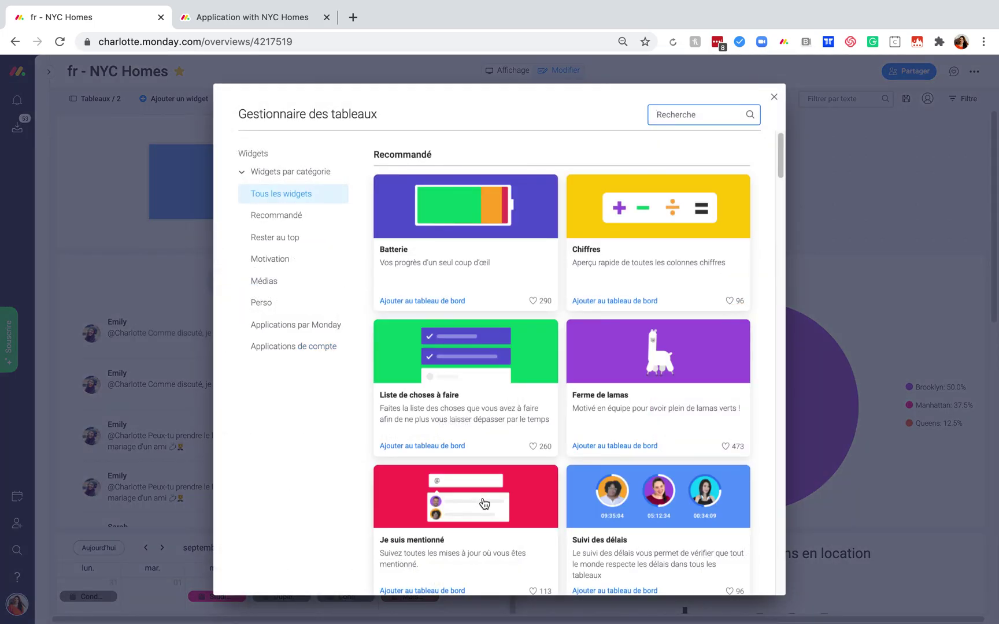
scroll(484, 504, "down", 10)
scroll(485, 504, "down", 8)
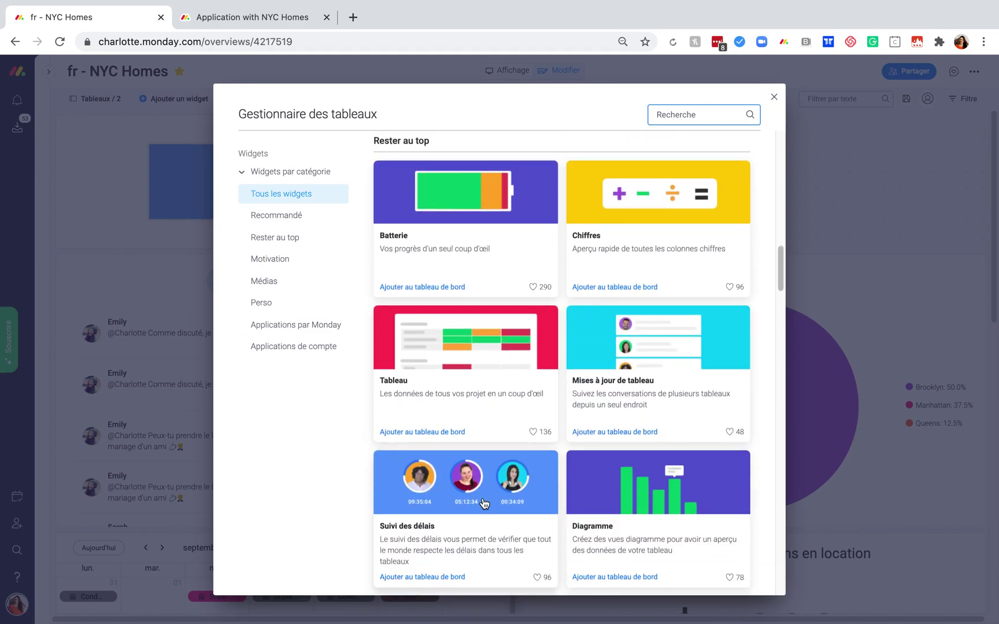
scroll(484, 504, "up", 18)
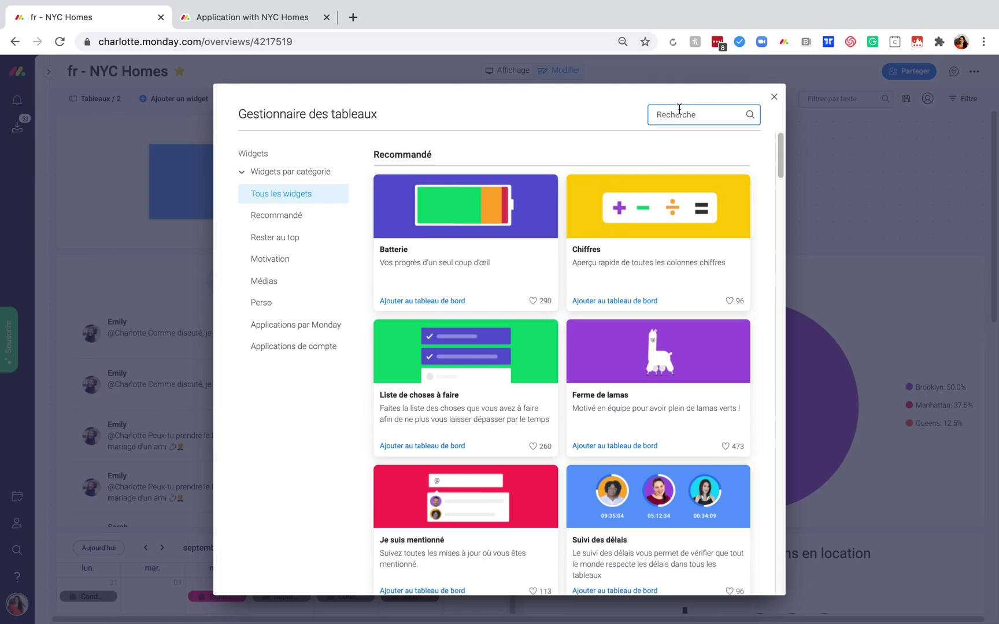
type("rwre")
key("BackSpace")
key("BackSpace")
key("BackSpace")
key("BackSpace")
type("cxh")
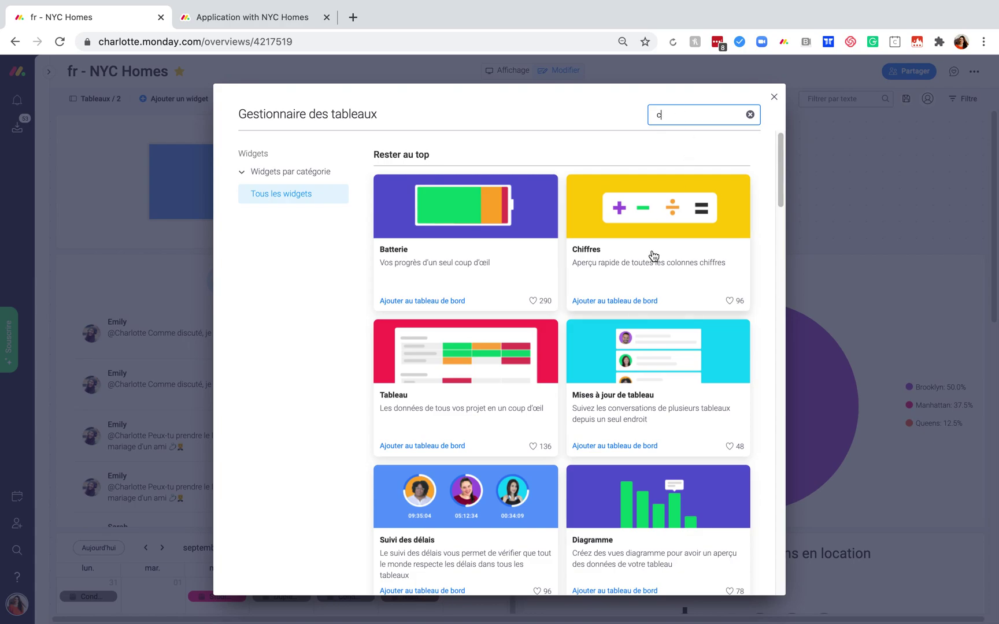
left_click(653, 256)
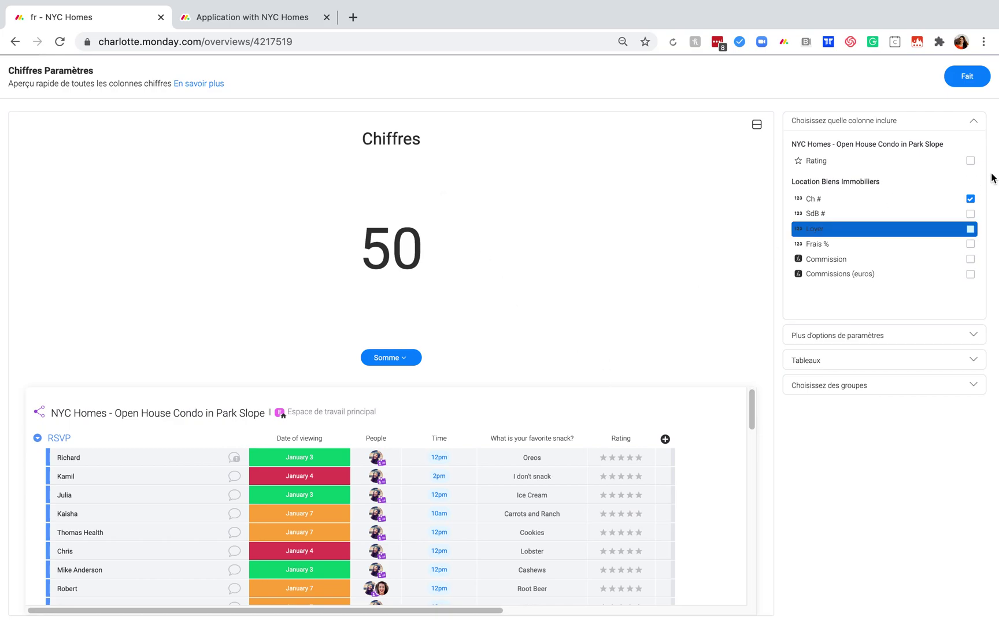
Make the Chiffres widget sum the Commission column in $, showing $175,898.
left_click(971, 260)
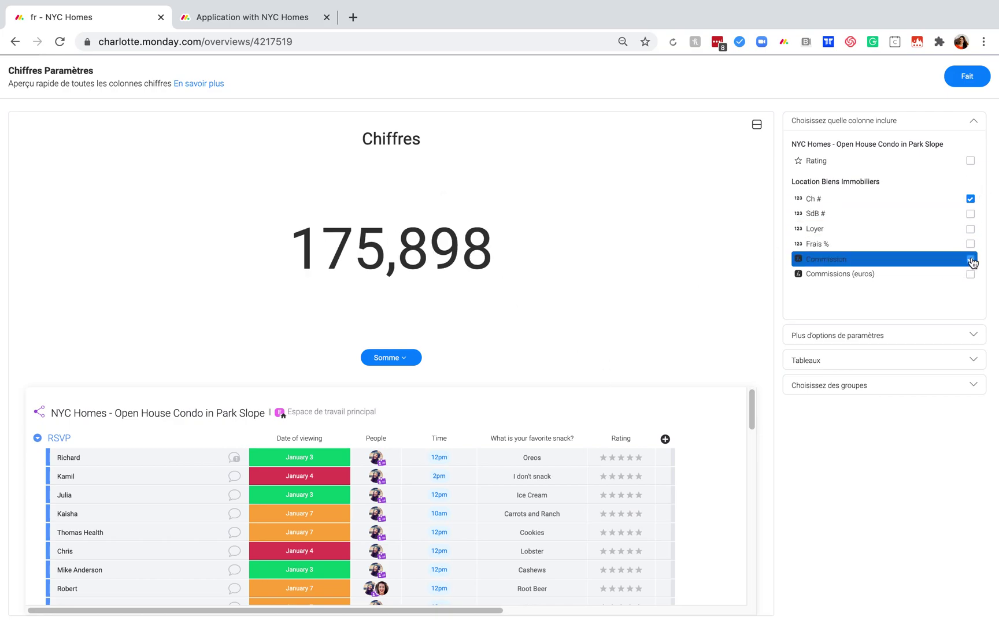
left_click(385, 359)
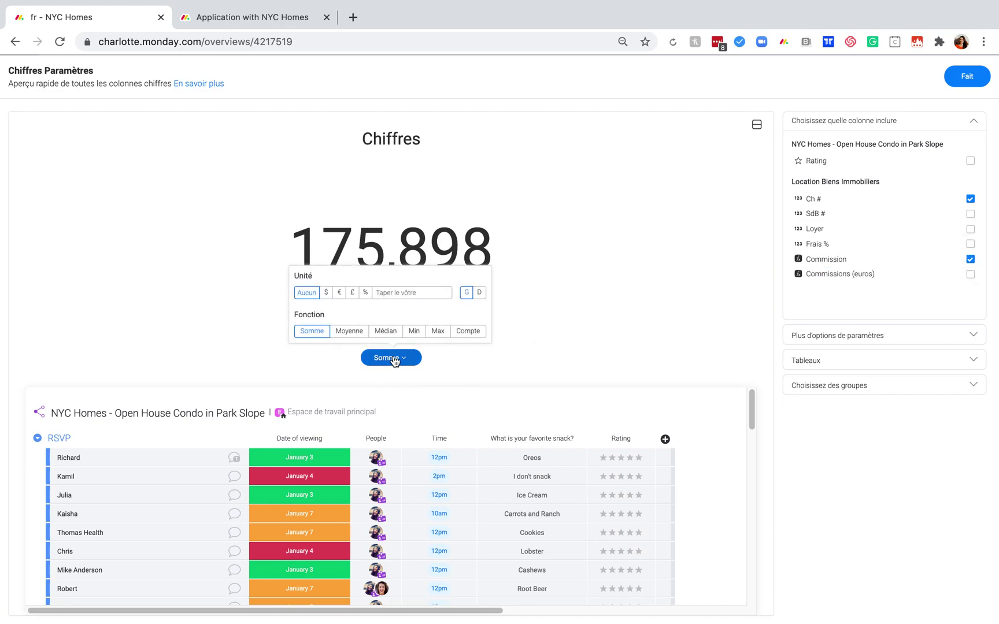
left_click(327, 293)
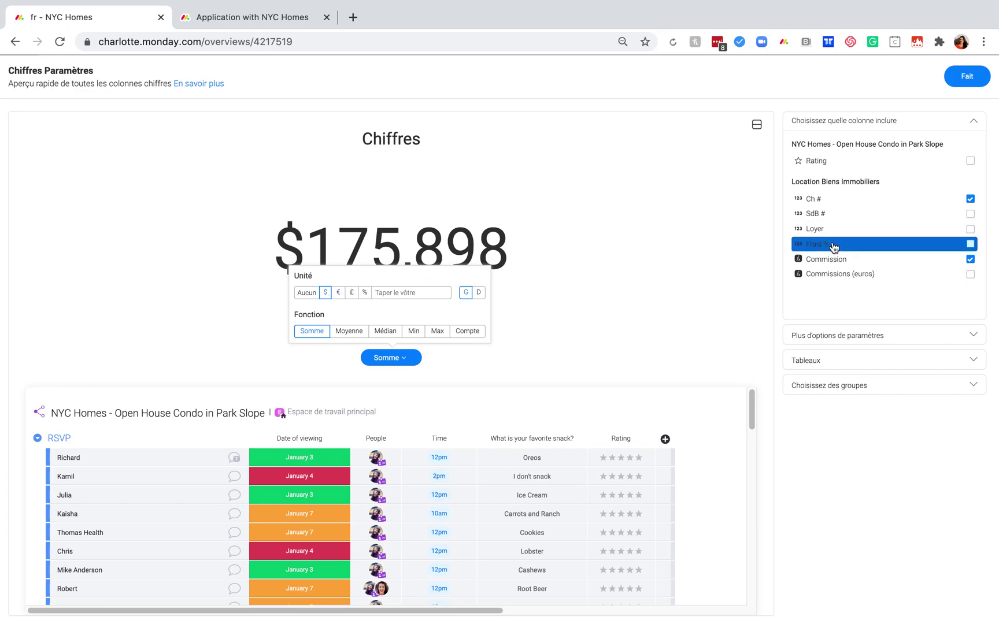
left_click(967, 76)
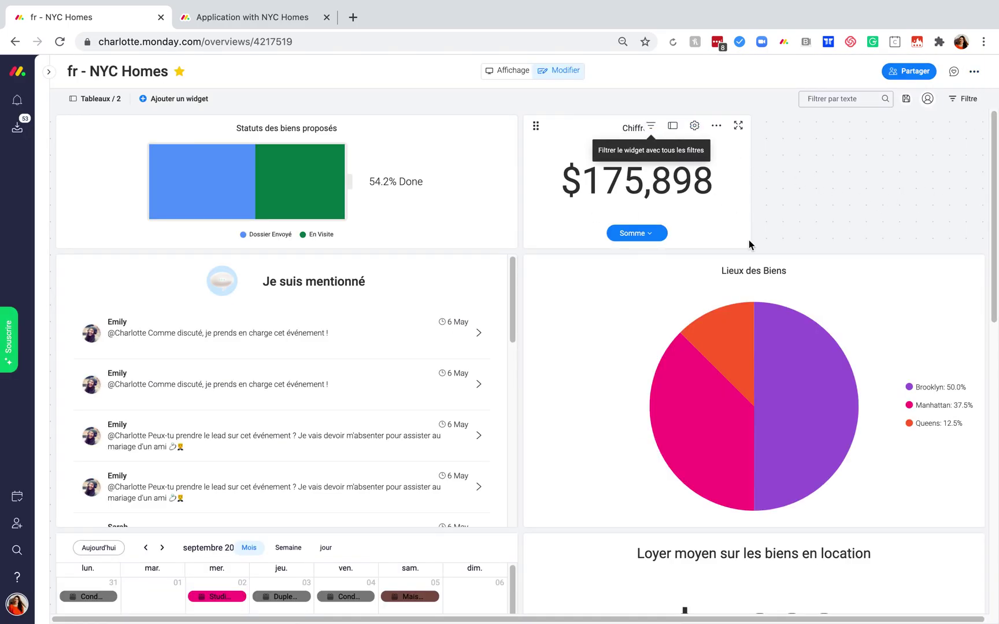
Widen the Chiffres widget across the right column and open its filter options.
left_click_drag(815, 246, 983, 246)
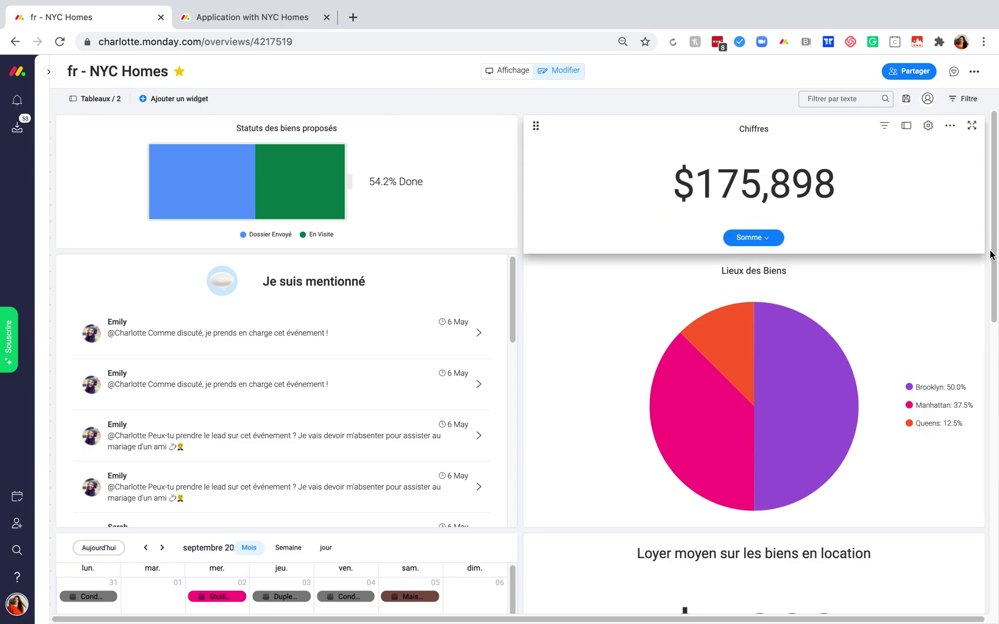
left_click(886, 127)
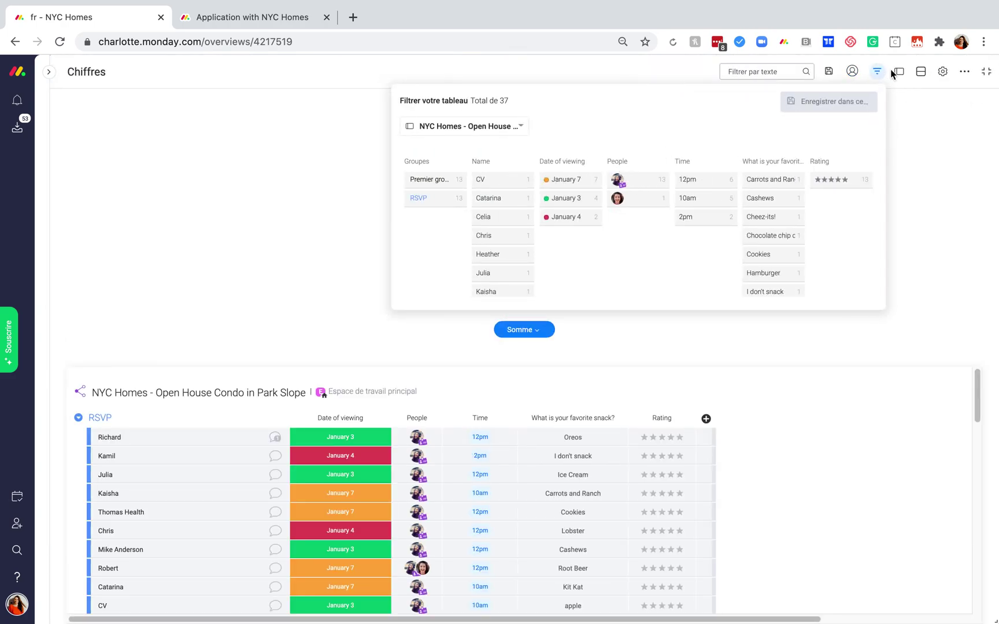
Reopen the Chiffres widget filter and select the Location Biens Immobiliers board.
left_click(985, 75)
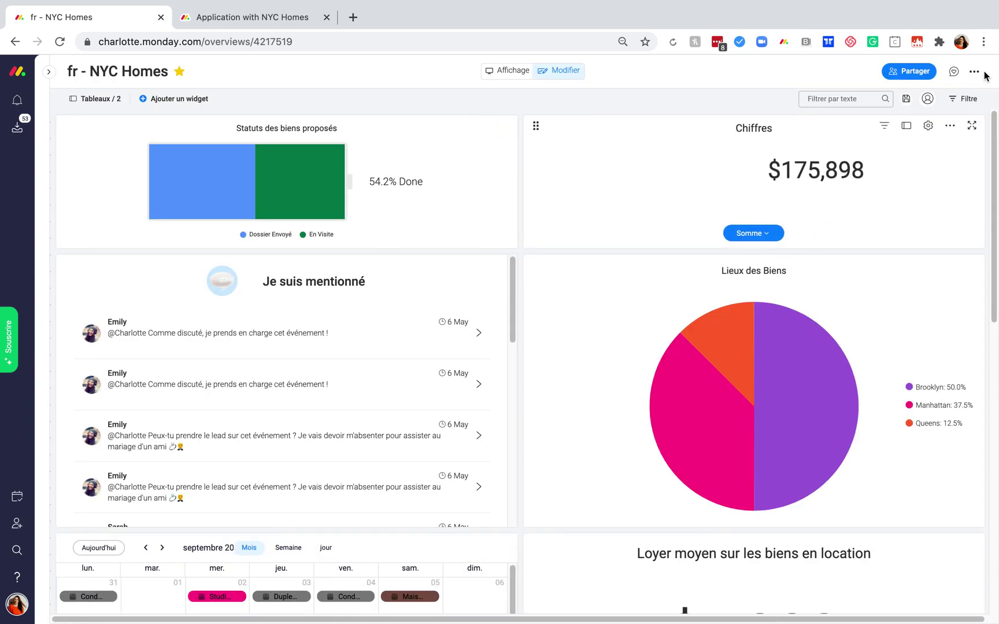
left_click(885, 132)
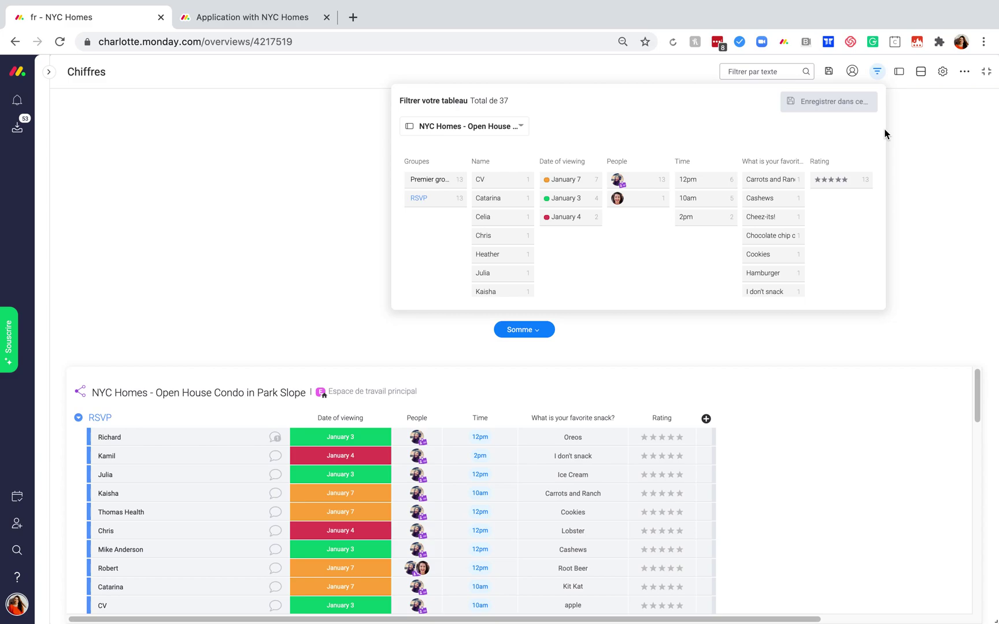
scroll(586, 465, "down", 10)
scroll(585, 466, "up", 5)
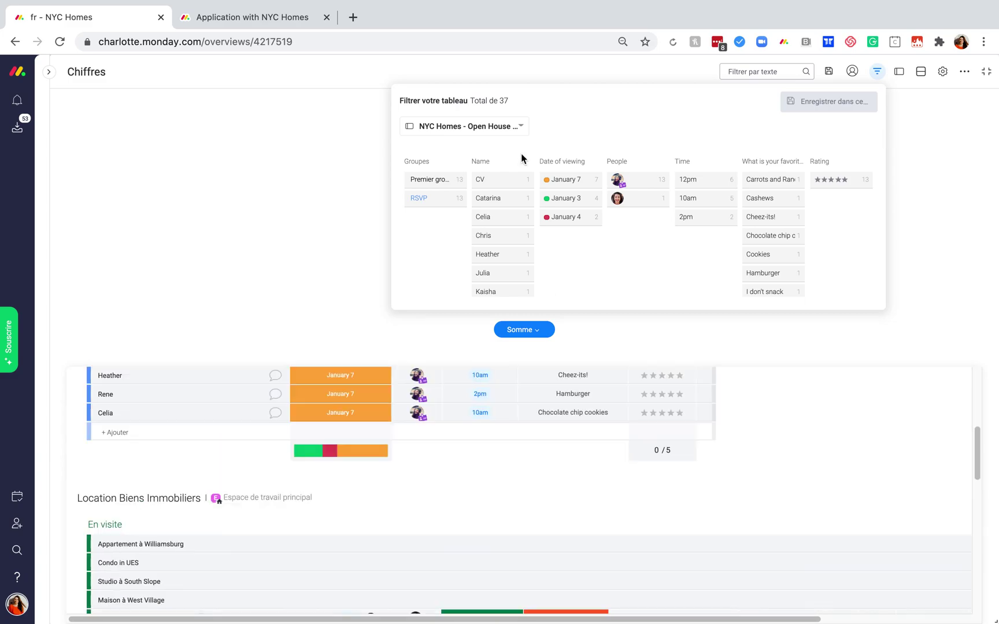
left_click(517, 133)
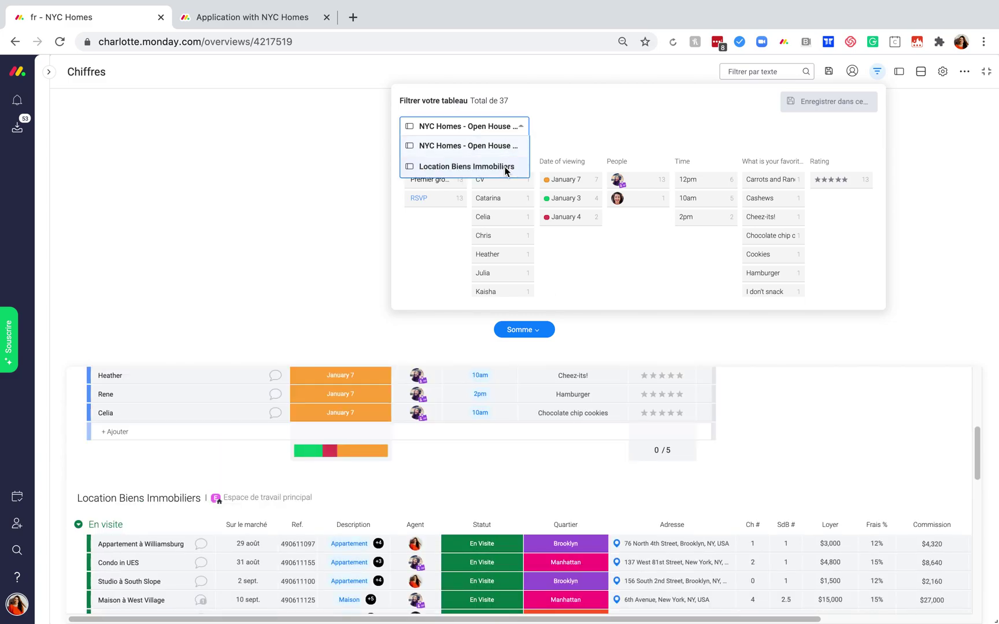
left_click(504, 169)
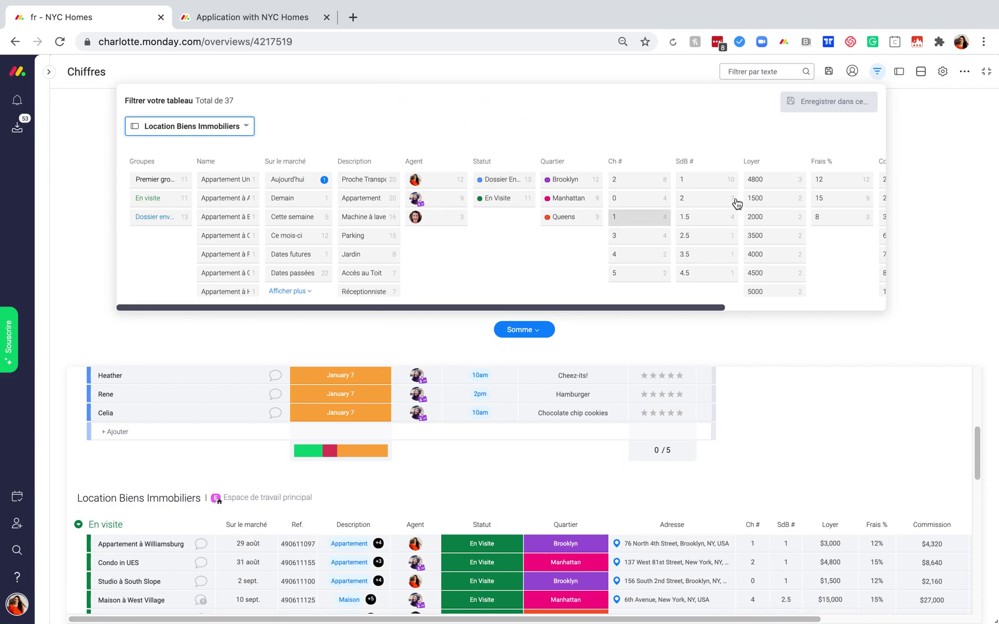
Filter to Brooklyn under Quartier and save it to the widget, giving $55,386.
scroll(747, 198, "right", 1)
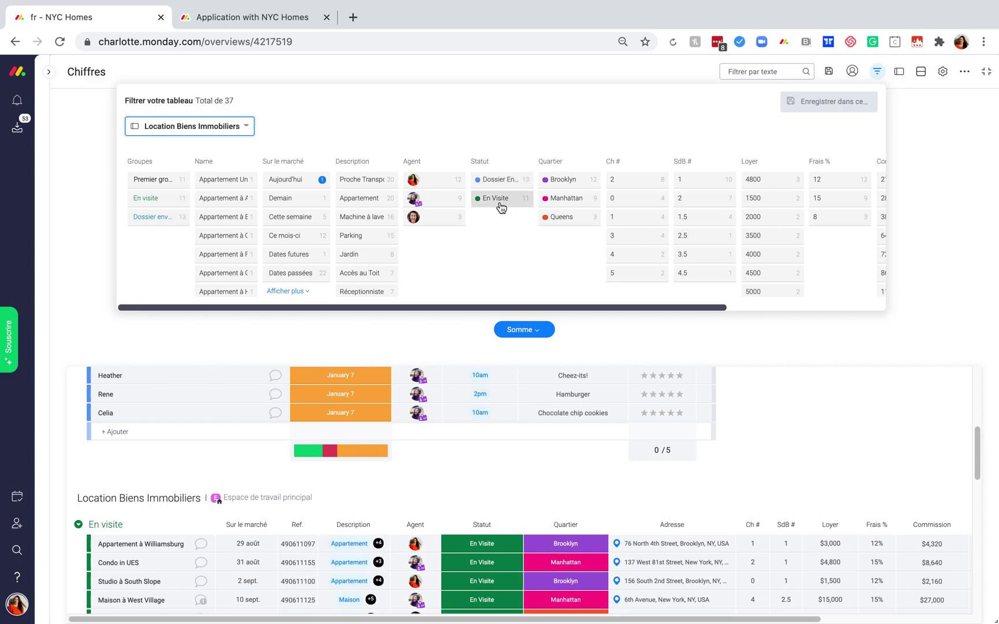
scroll(604, 183, "right", 3)
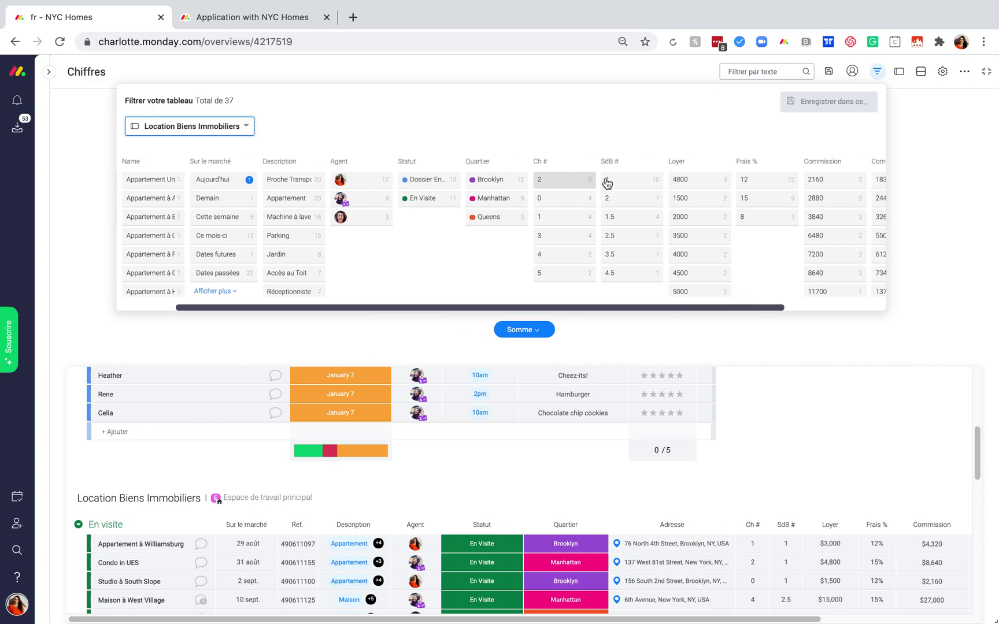
scroll(607, 182, "right", 2)
scroll(604, 182, "left", 1)
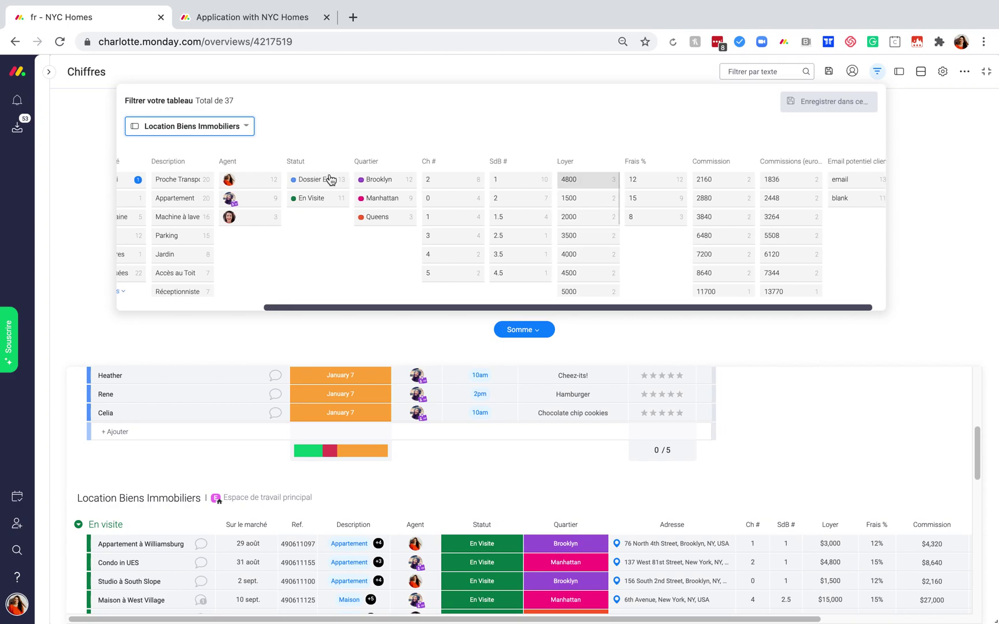
left_click(380, 180)
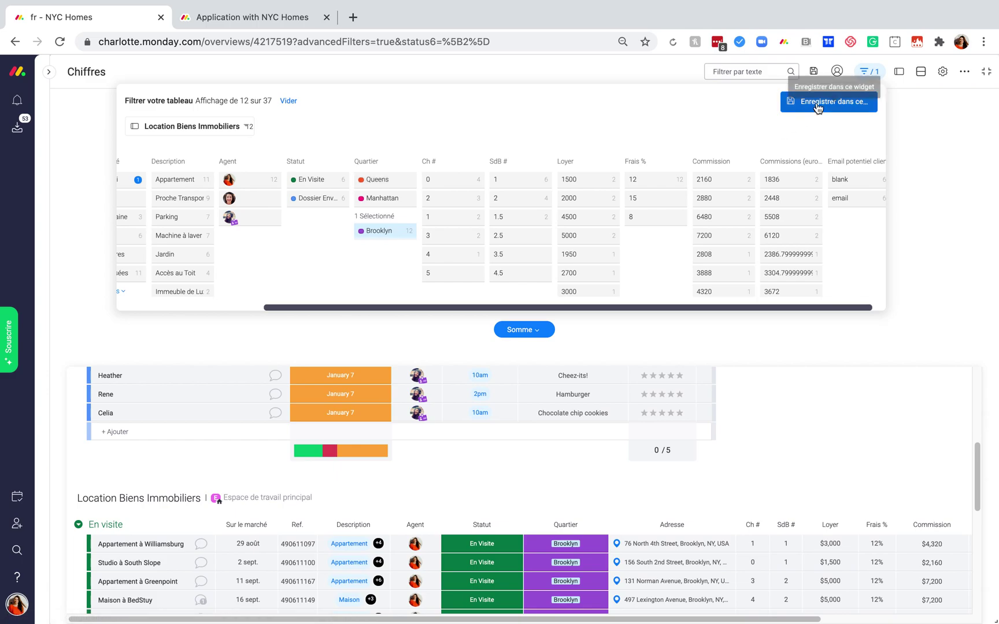
left_click(818, 108)
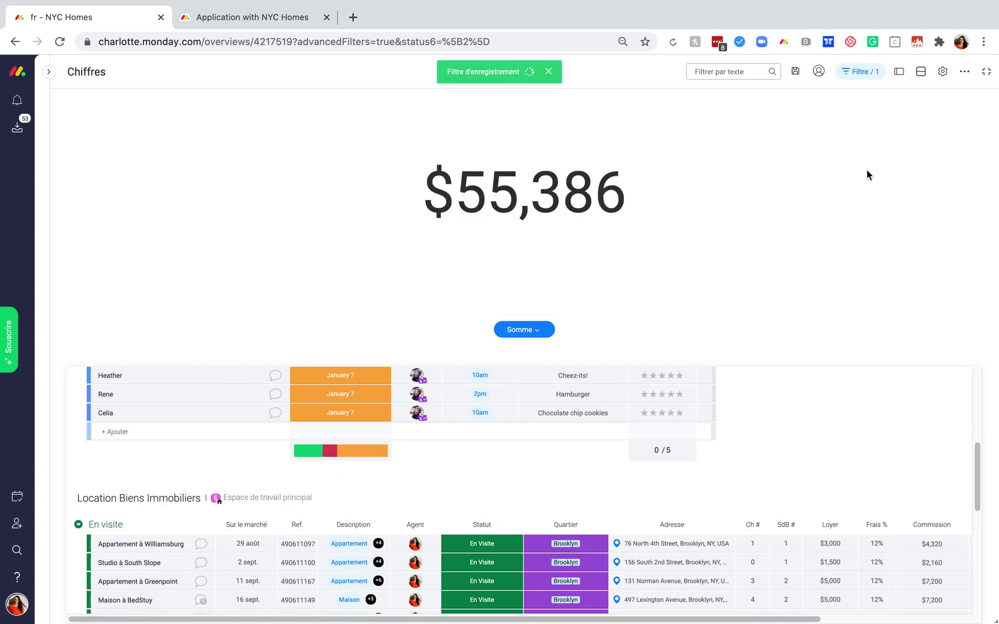
Exit the full-screen widget, scroll down the dashboard, and open the full widget catalogue.
scroll(504, 457, "up", 5)
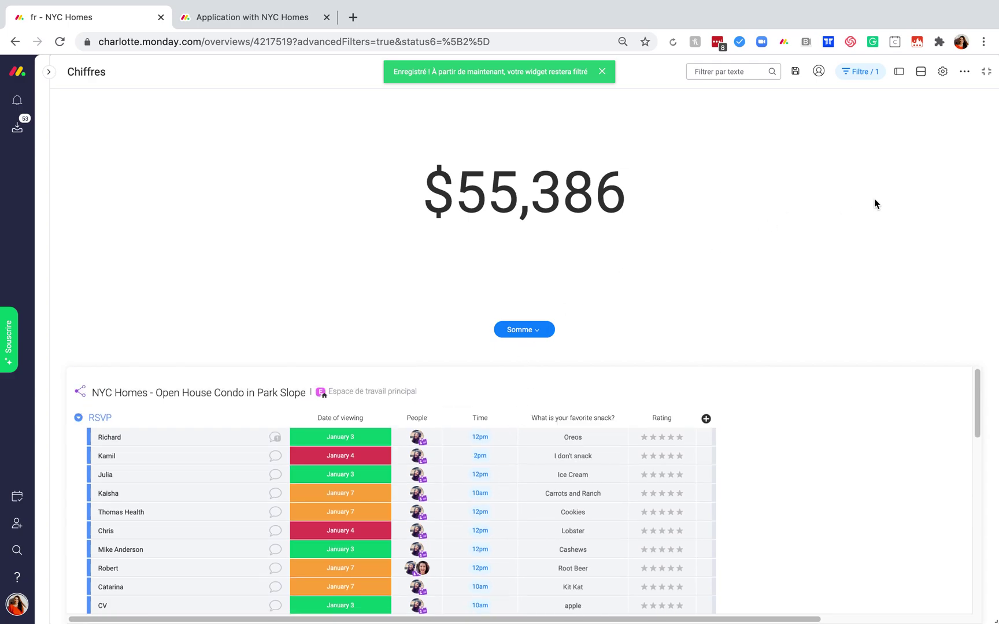
left_click(987, 72)
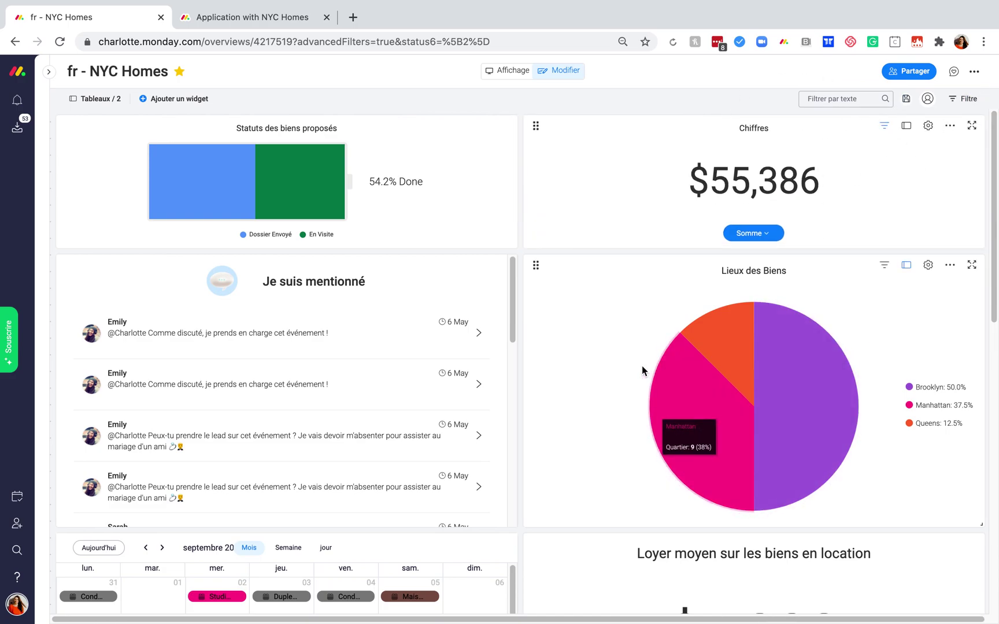
scroll(643, 370, "down", 3)
scroll(643, 370, "down", 3)
scroll(641, 366, "down", 3)
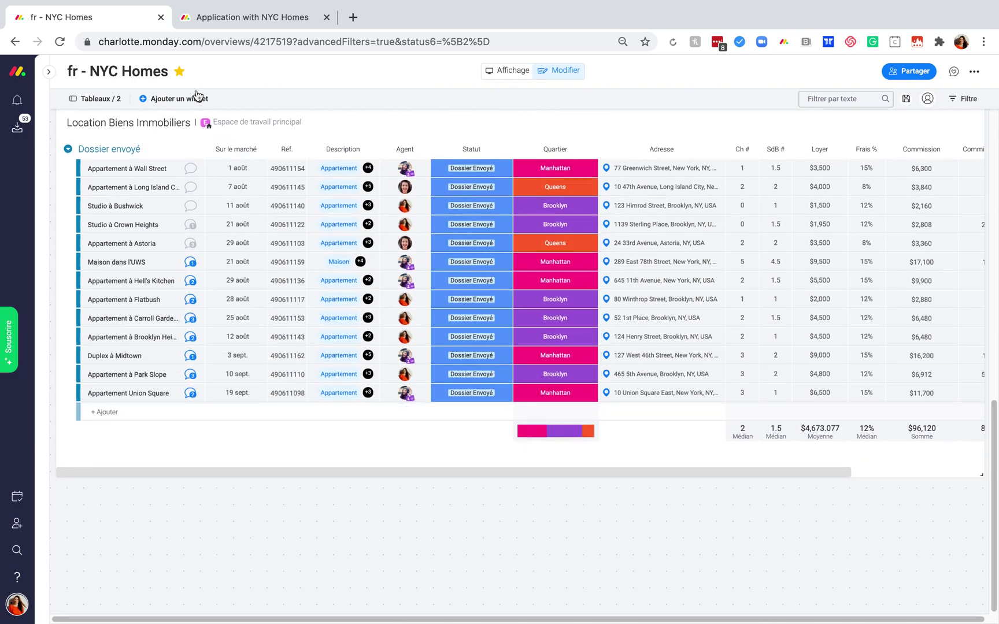
left_click(173, 98)
left_click(261, 344)
Add the Charge de travail widget and exclude the Open House Condo in Park Slope board.
type("char")
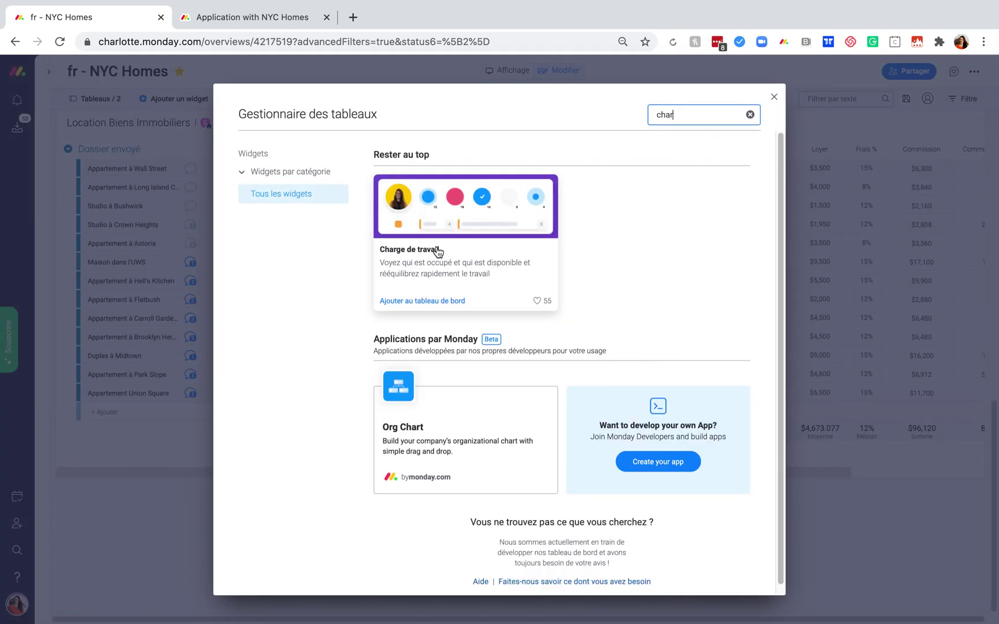
left_click(437, 248)
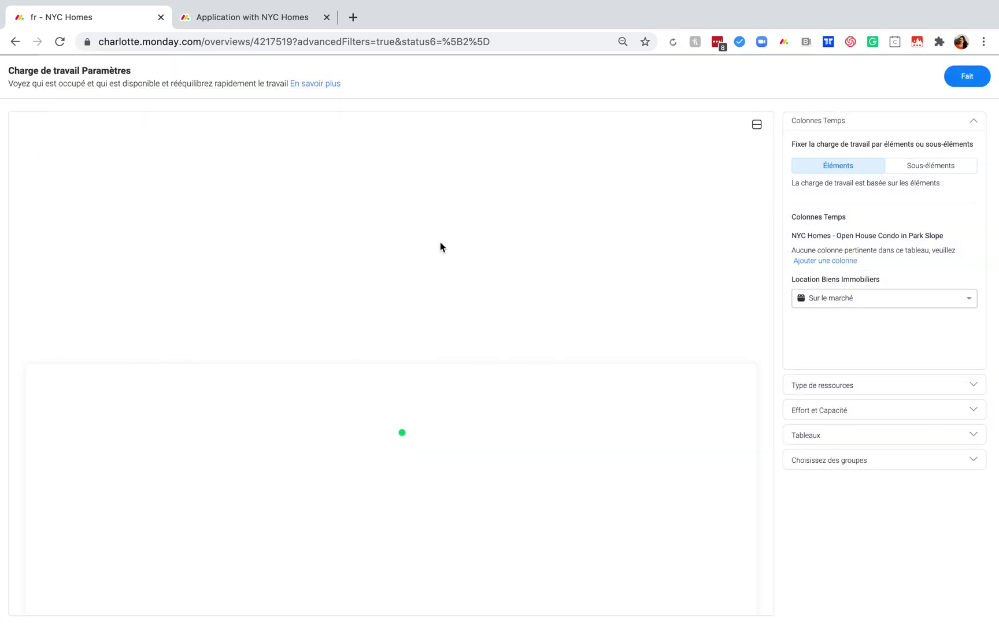
left_click(937, 439)
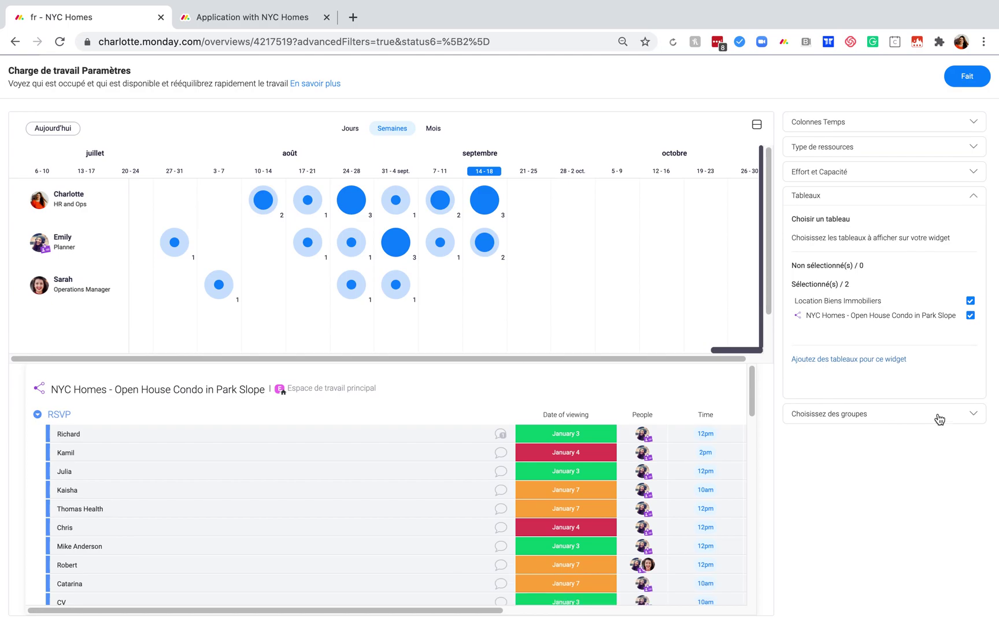
left_click(971, 317)
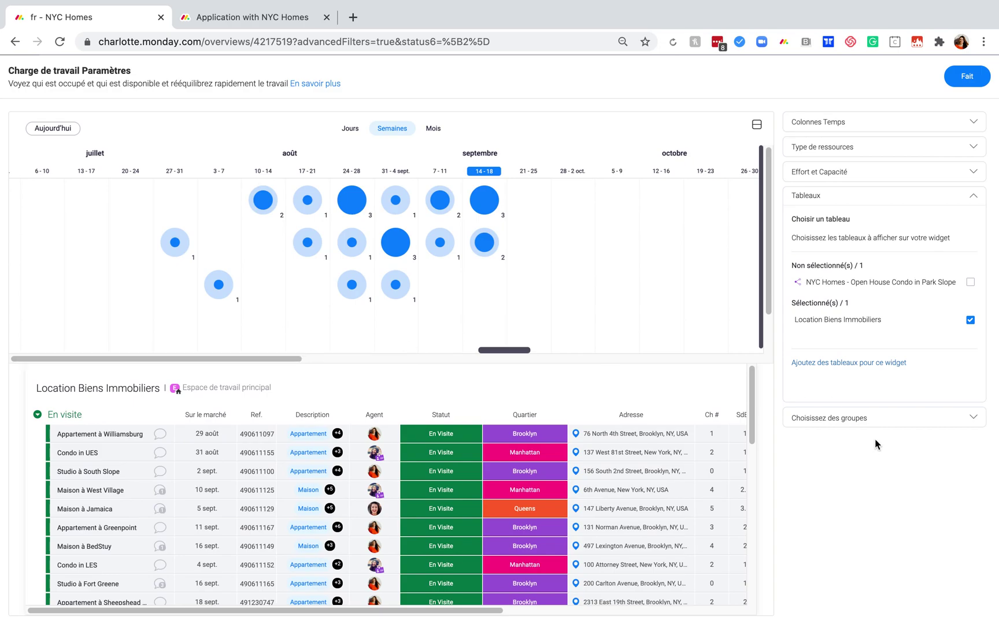
Keep Compter les éléments and grouping by Agent, then save the workload widget.
left_click(864, 175)
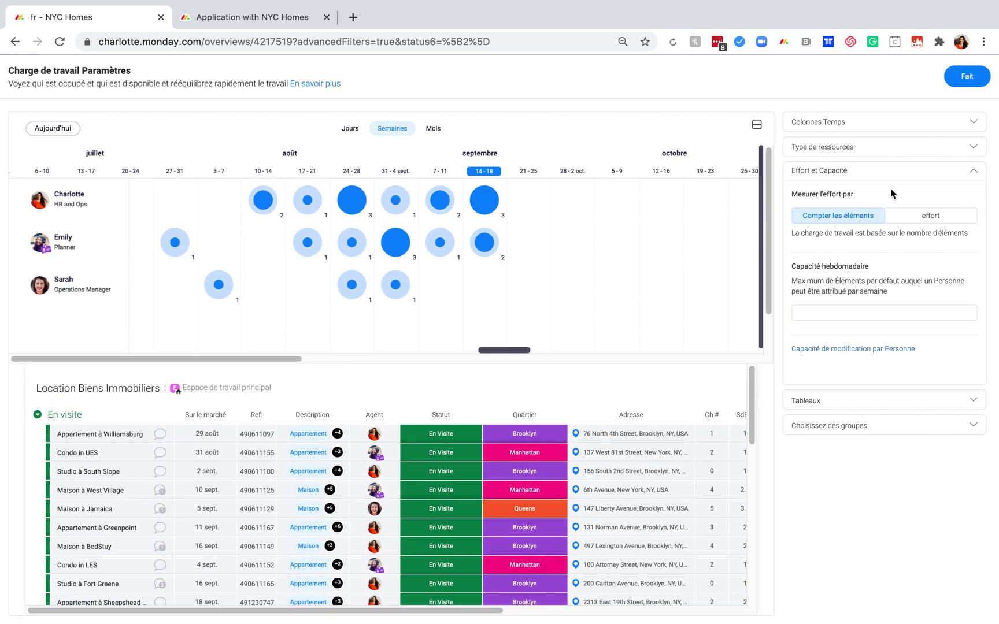
left_click(812, 216)
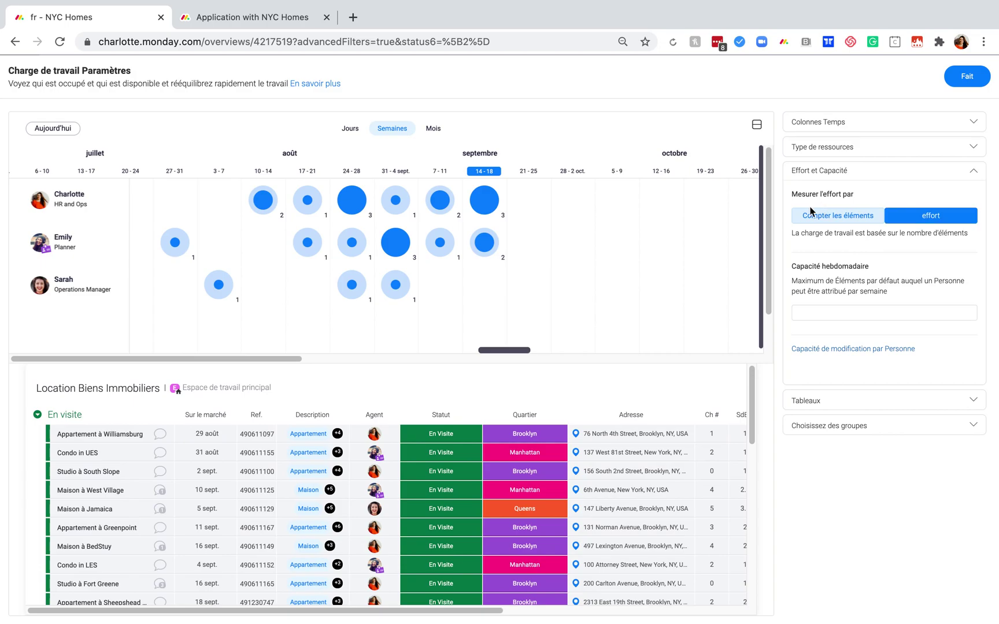
left_click(827, 218)
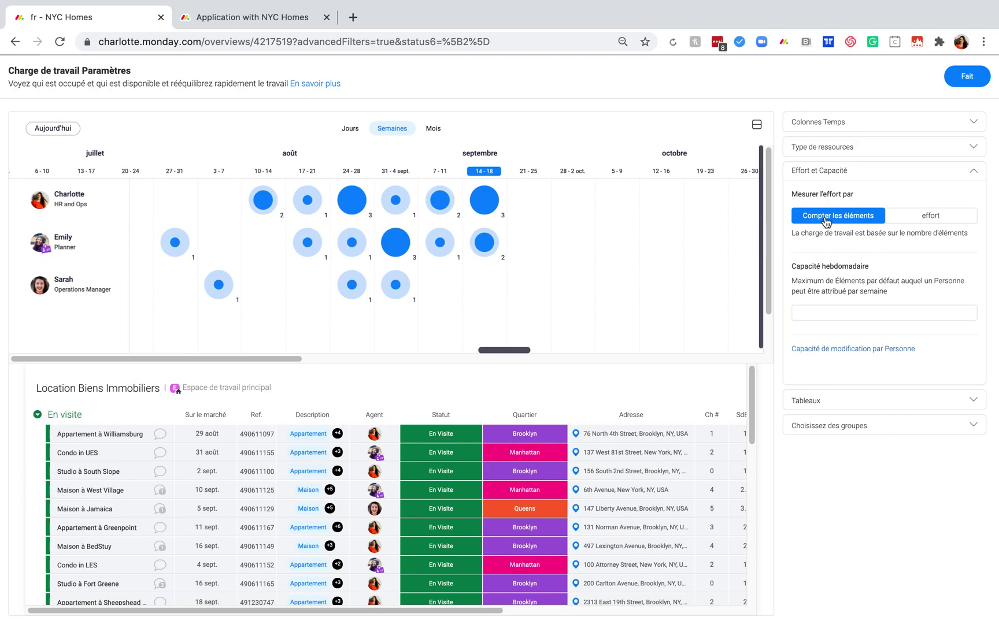
left_click(865, 148)
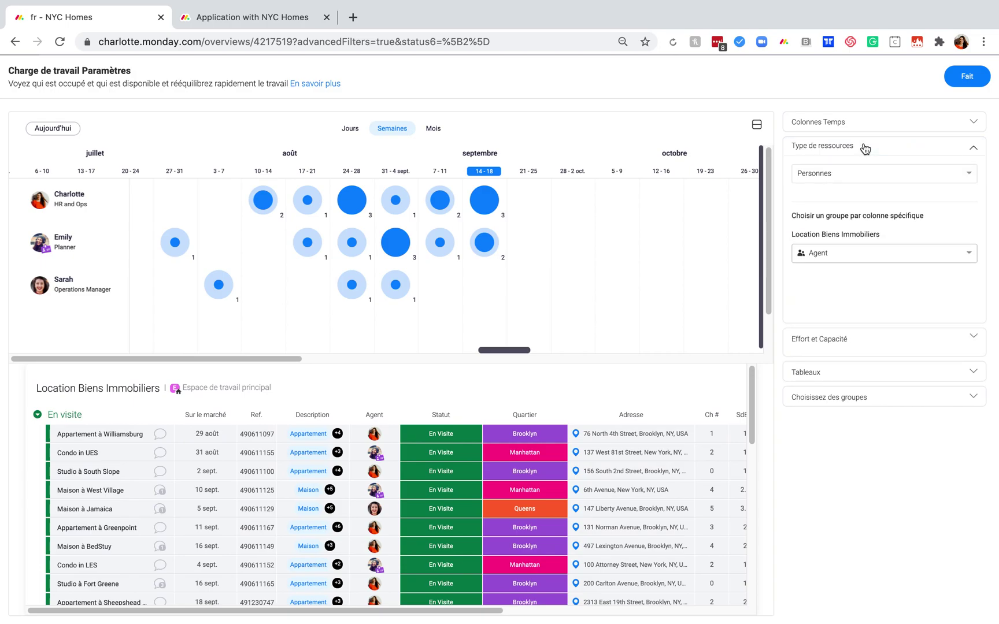
left_click(874, 256)
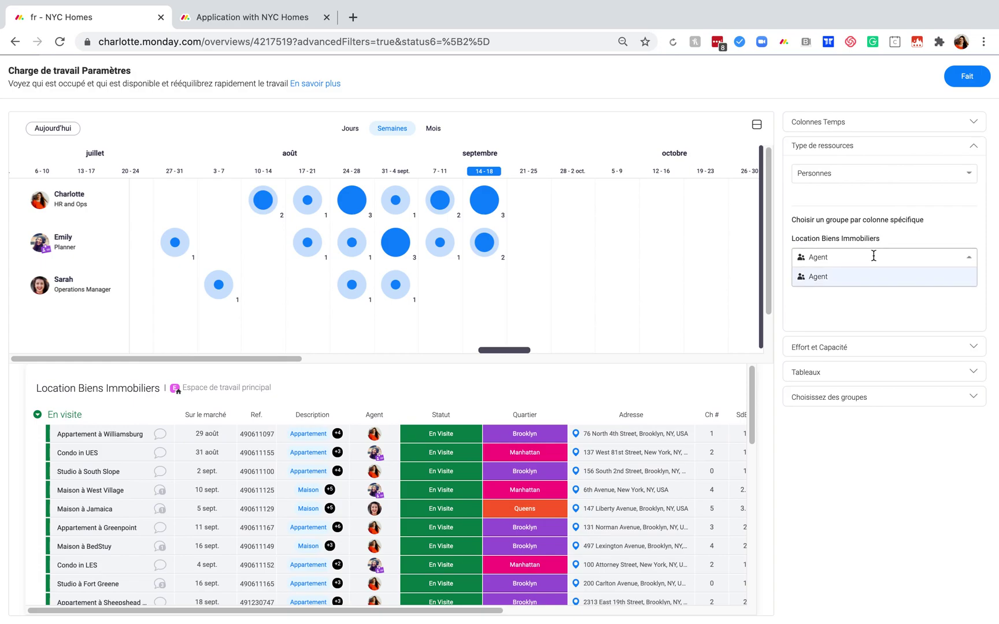
left_click(923, 235)
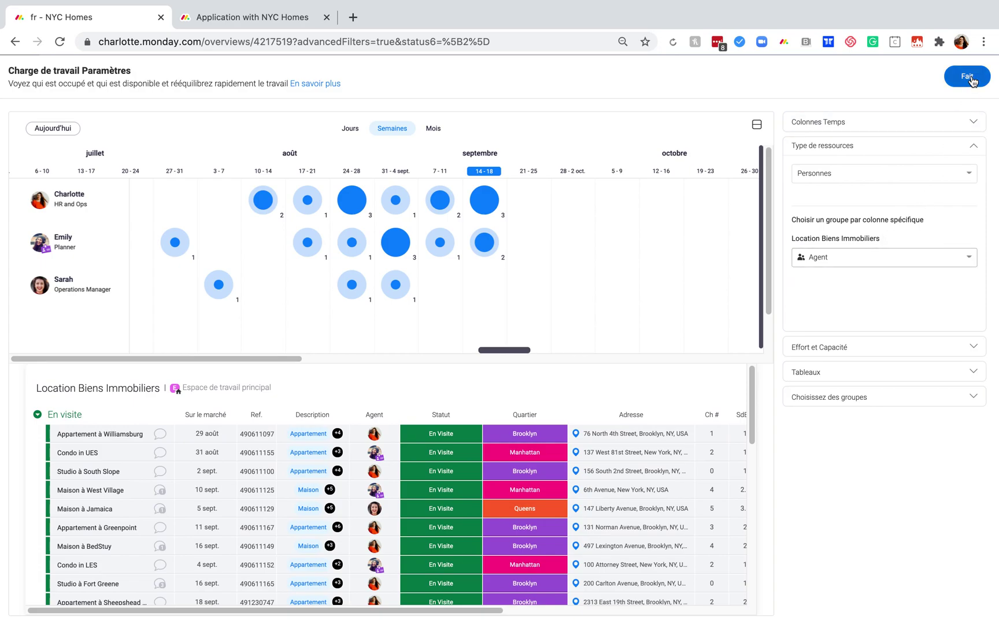
left_click(968, 76)
Inspect workload bubbles for an agent's listings in the 14-18 and 31-4 sept weeks.
scroll(925, 295, "down", 5)
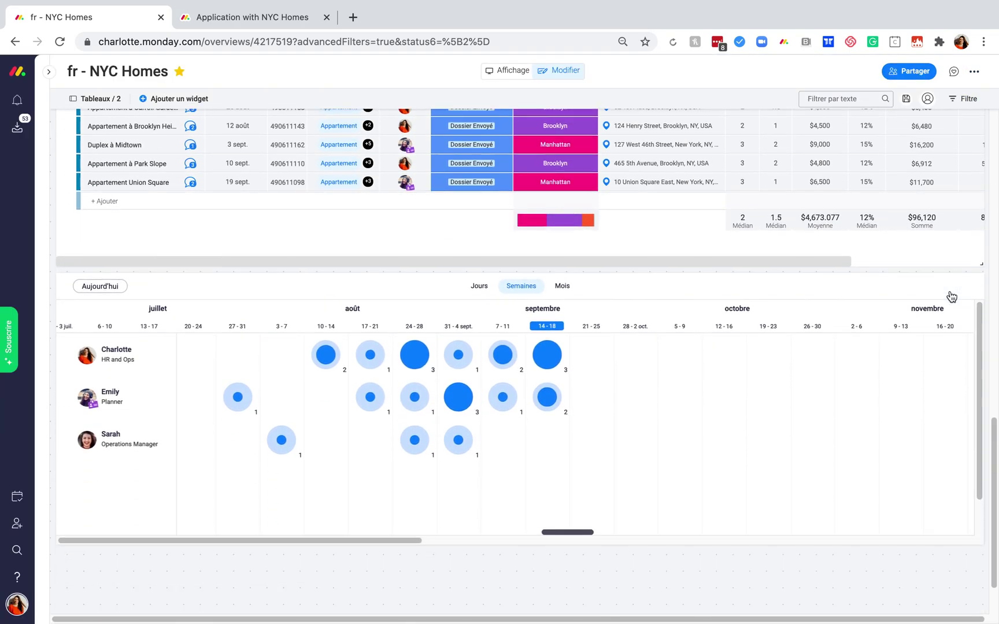
left_click(540, 289)
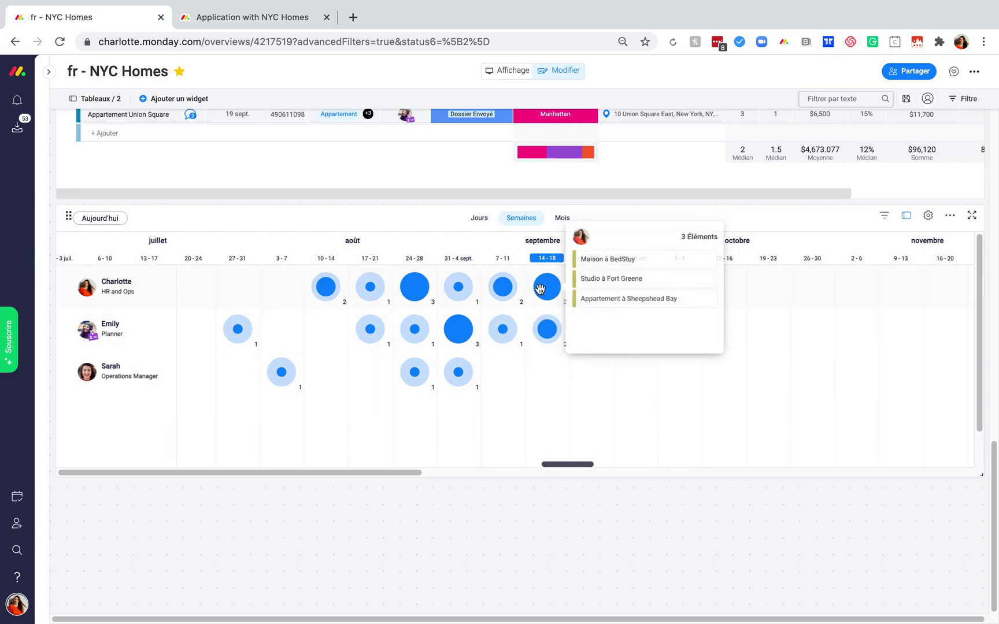
left_click(539, 334)
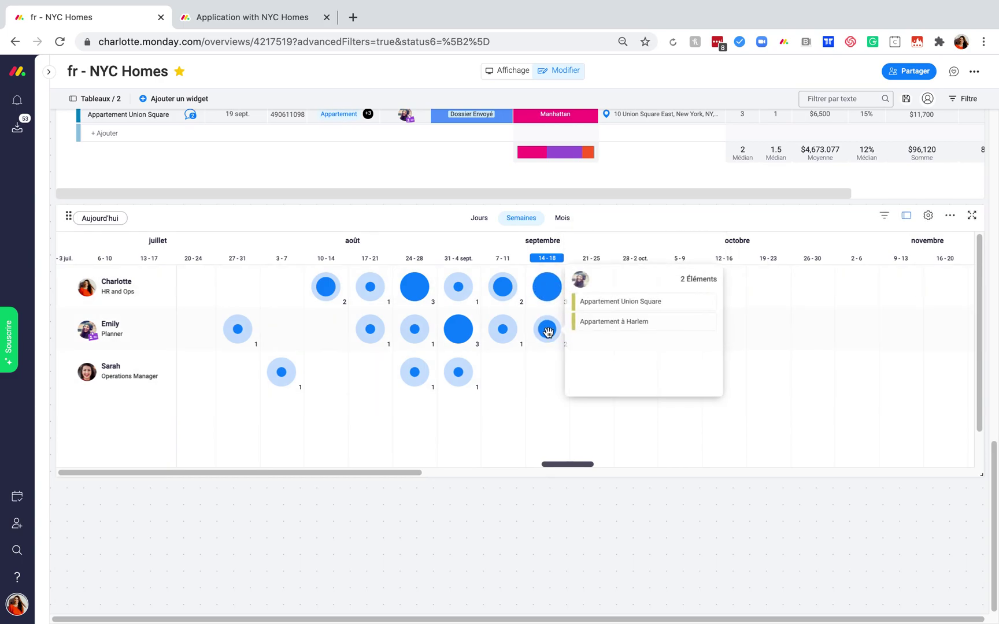
left_click(457, 327)
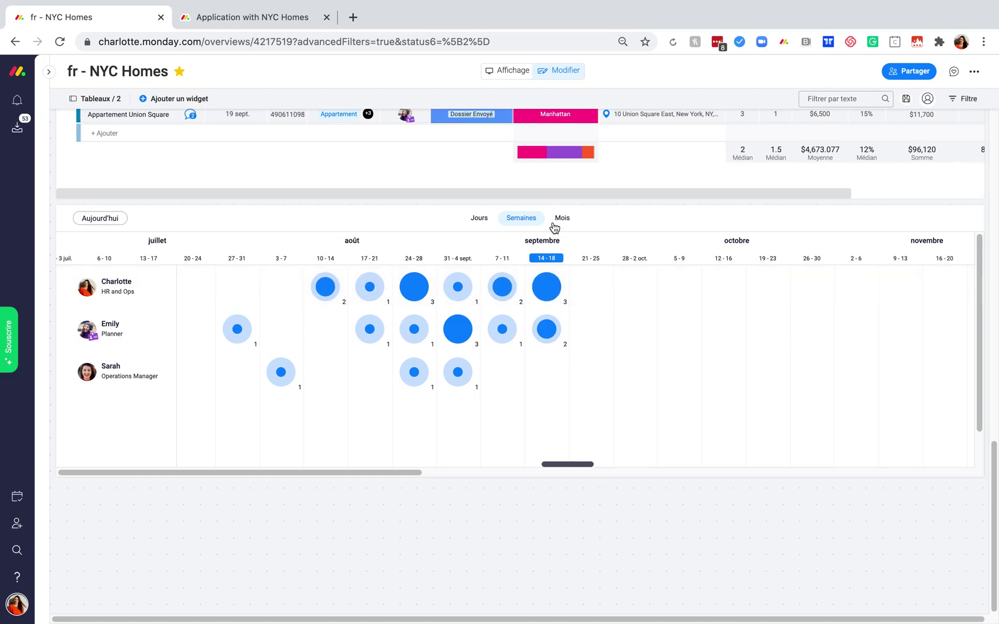
mouse_move(223, 329)
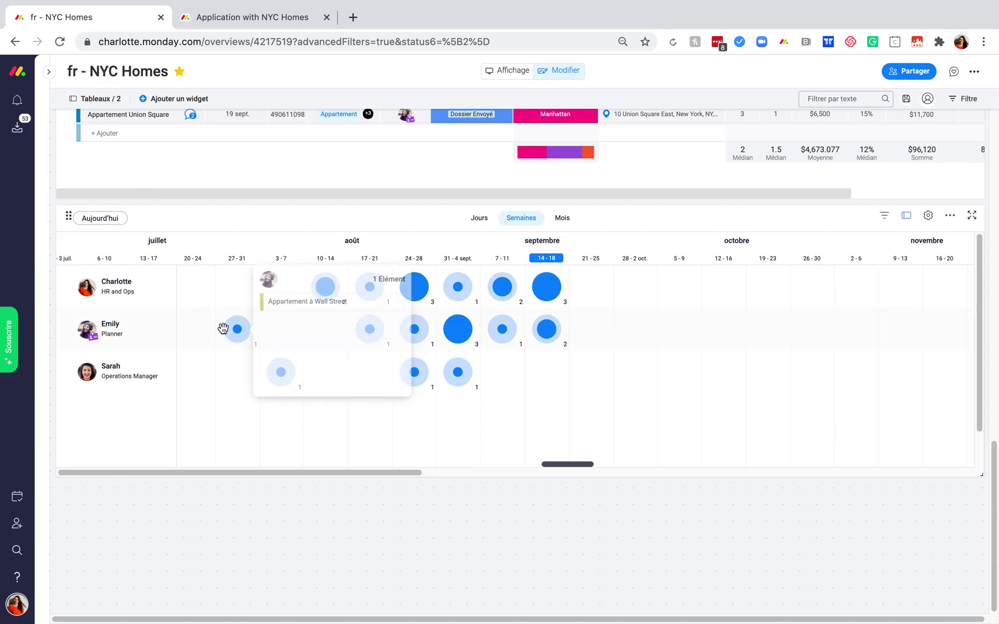
scroll(344, 501, "up", 15)
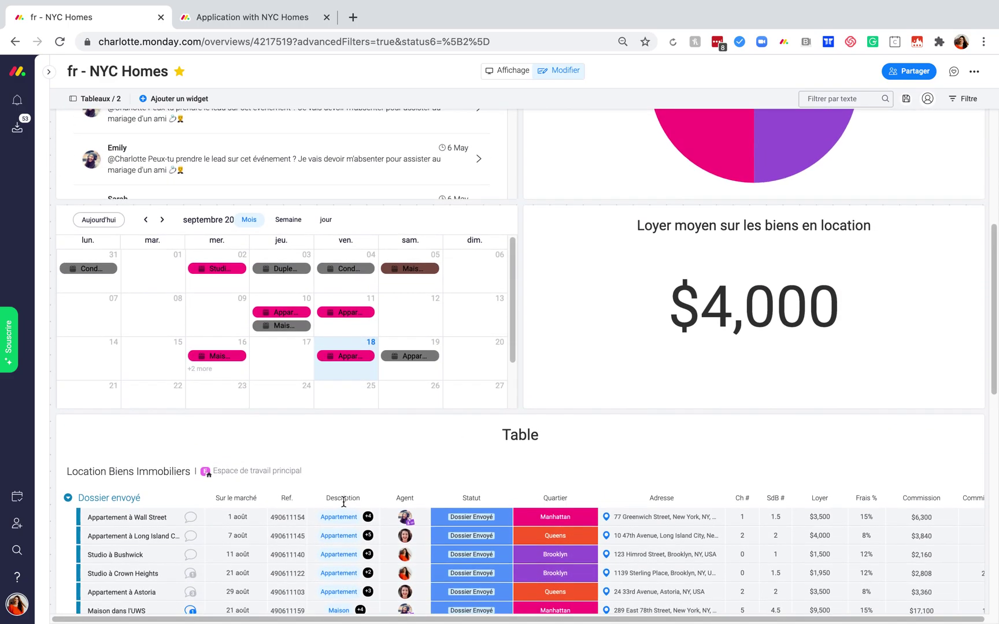
scroll(344, 502, "up", 6)
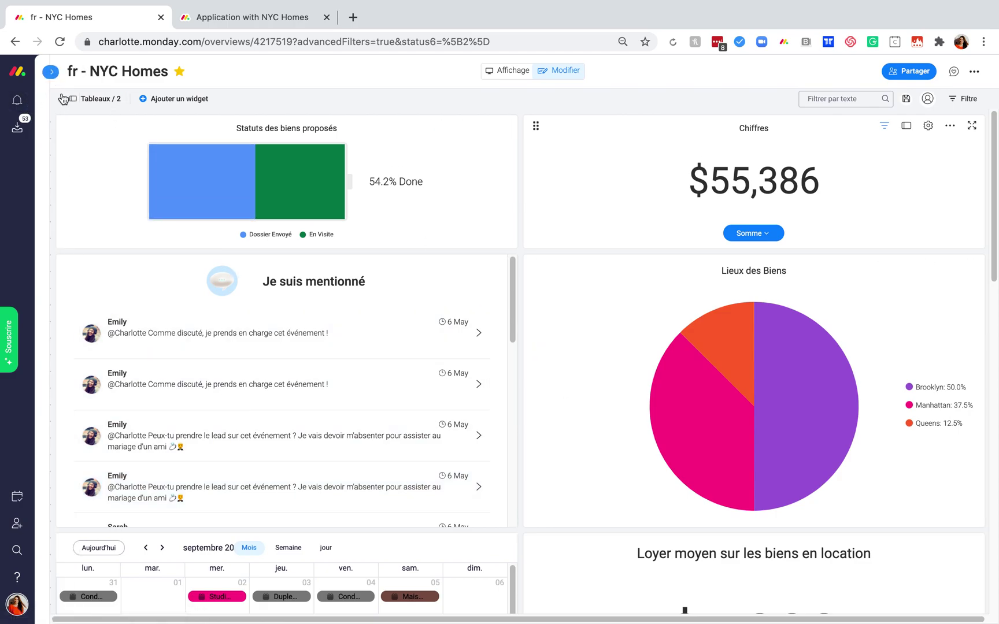
Open the Location Biens Immobiliers board and browse its integrations catalogue before closing it.
mouse_move(47, 120)
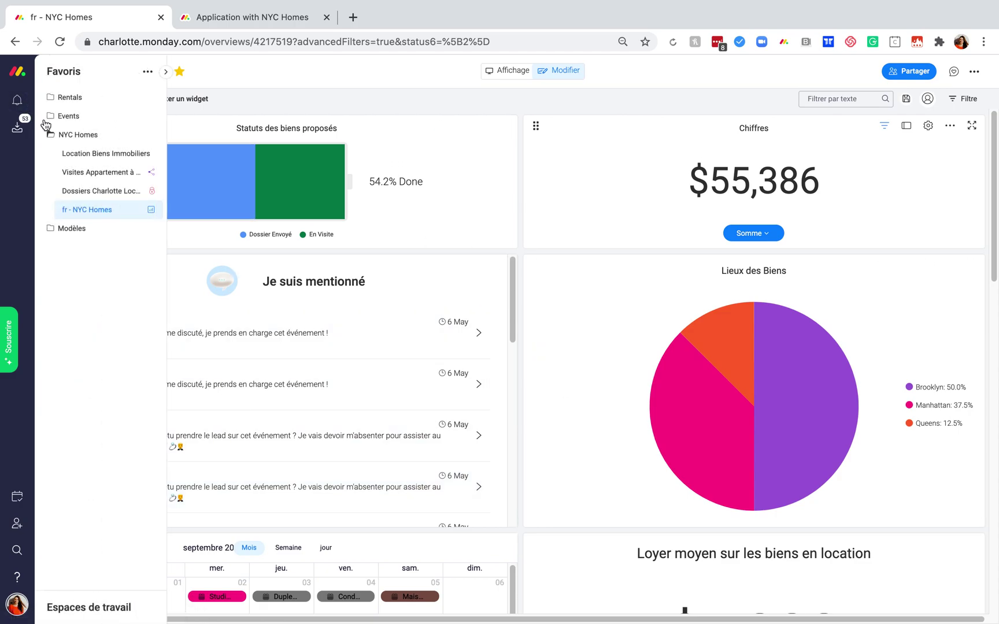
left_click(87, 153)
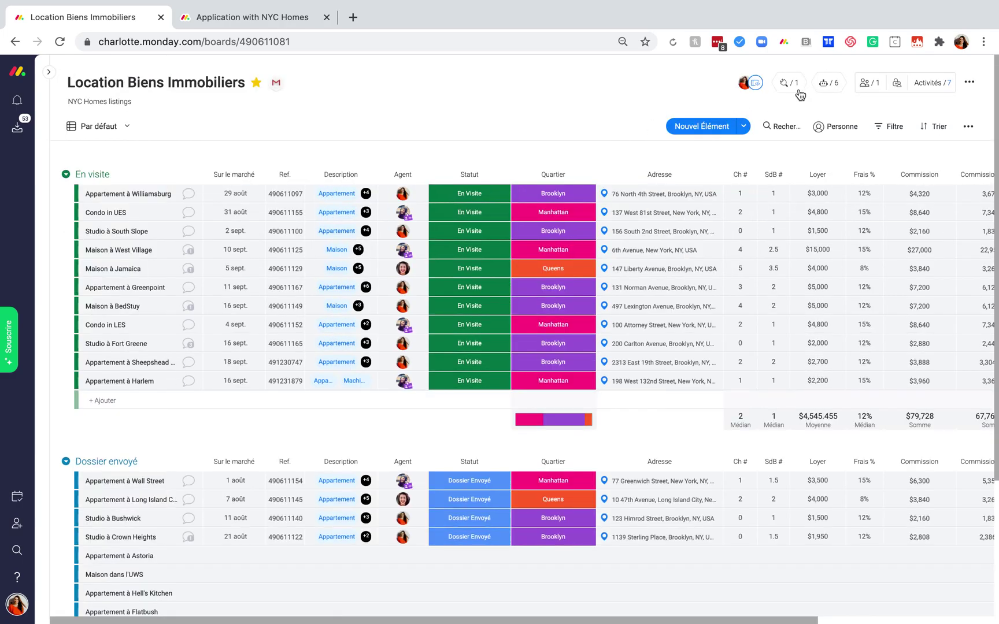
left_click(790, 86)
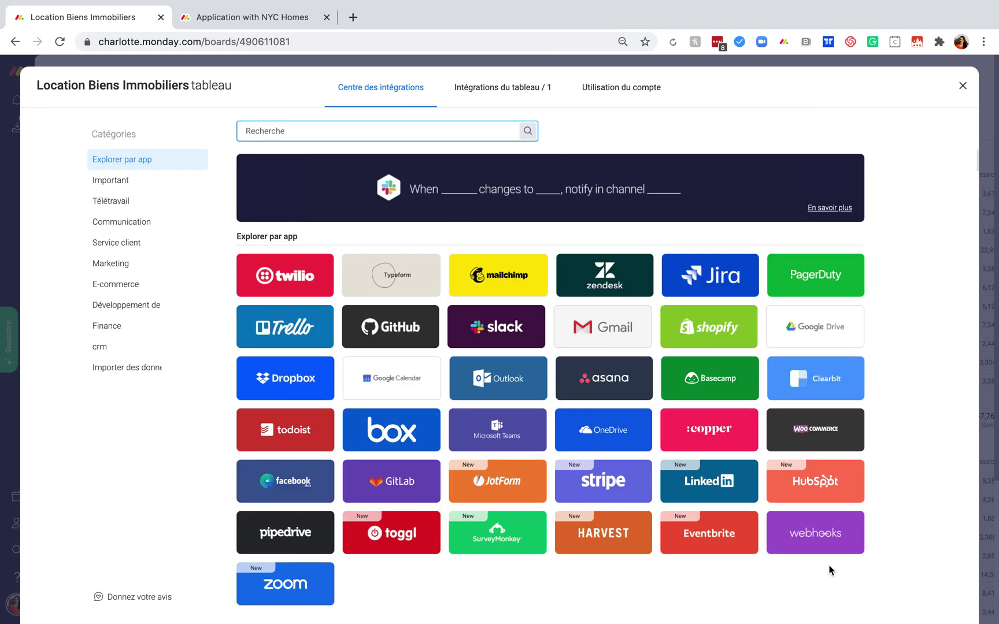
scroll(829, 566, "down", 10)
scroll(829, 565, "up", 8)
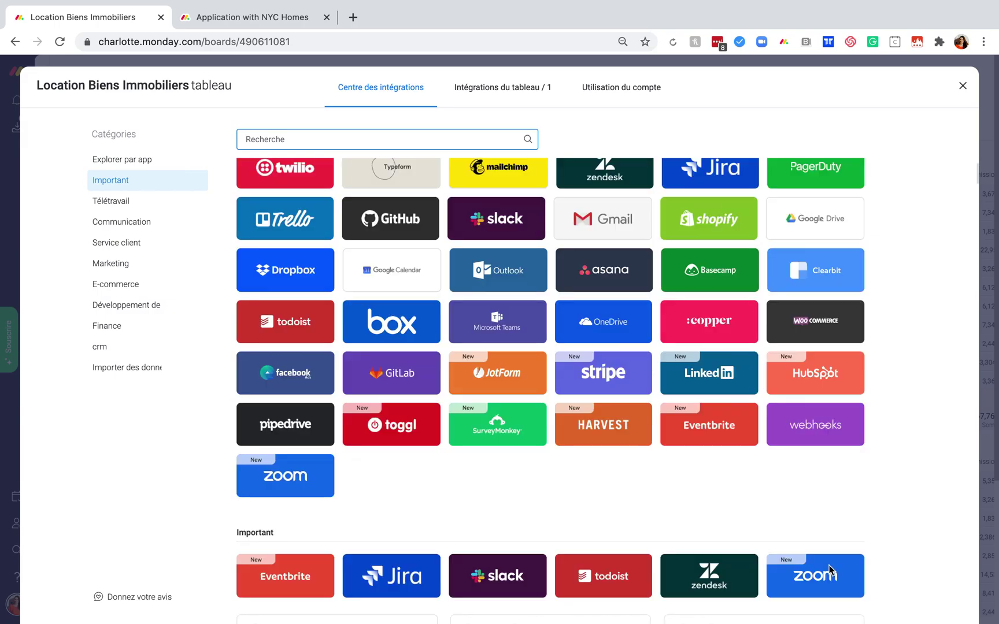
scroll(829, 565, "up", 4)
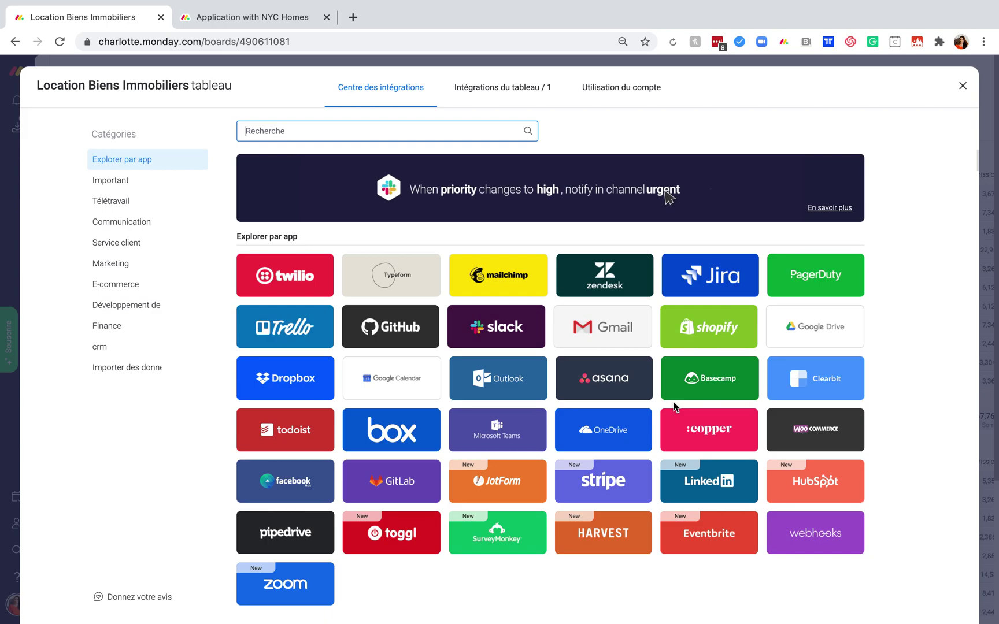
left_click(962, 86)
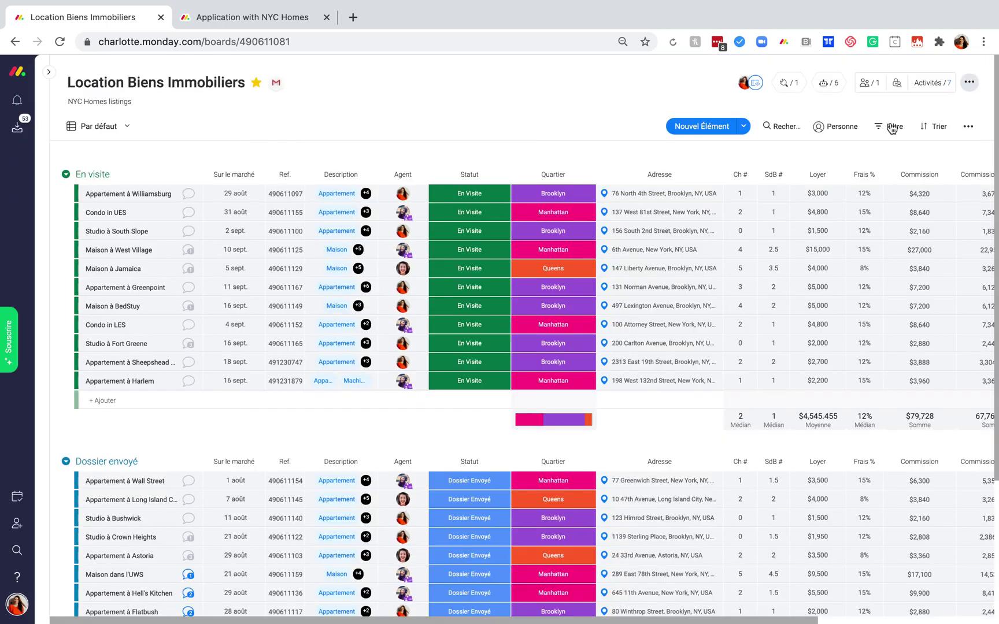
Browse the Applications views under Ajouter une vue, then switch to the 'Besoin d'aide ?' slide.
left_click(123, 129)
mouse_move(149, 304)
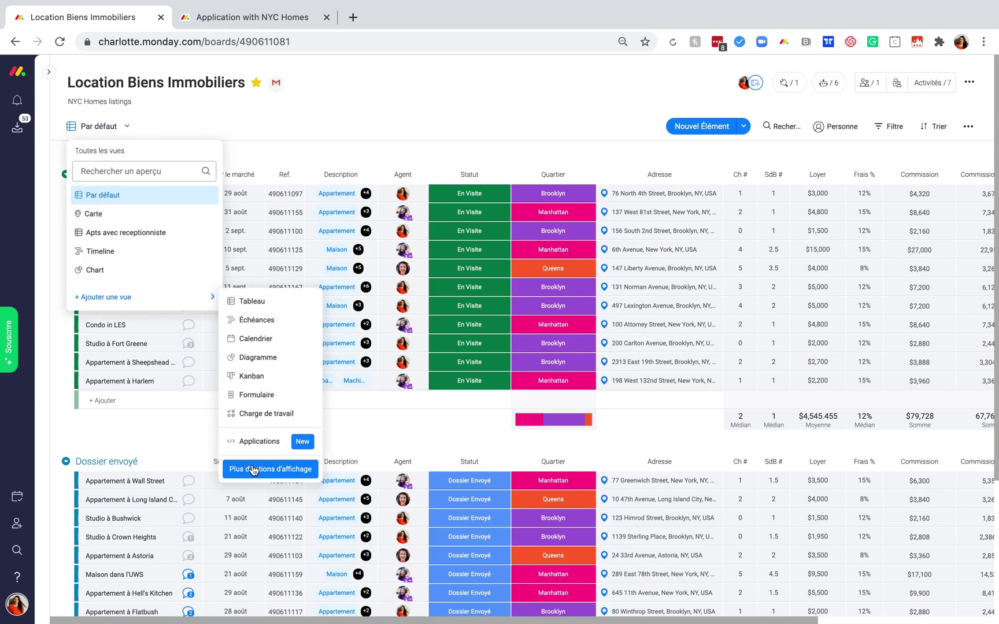
left_click(243, 442)
mouse_move(551, 403)
scroll(551, 403, "down", 1)
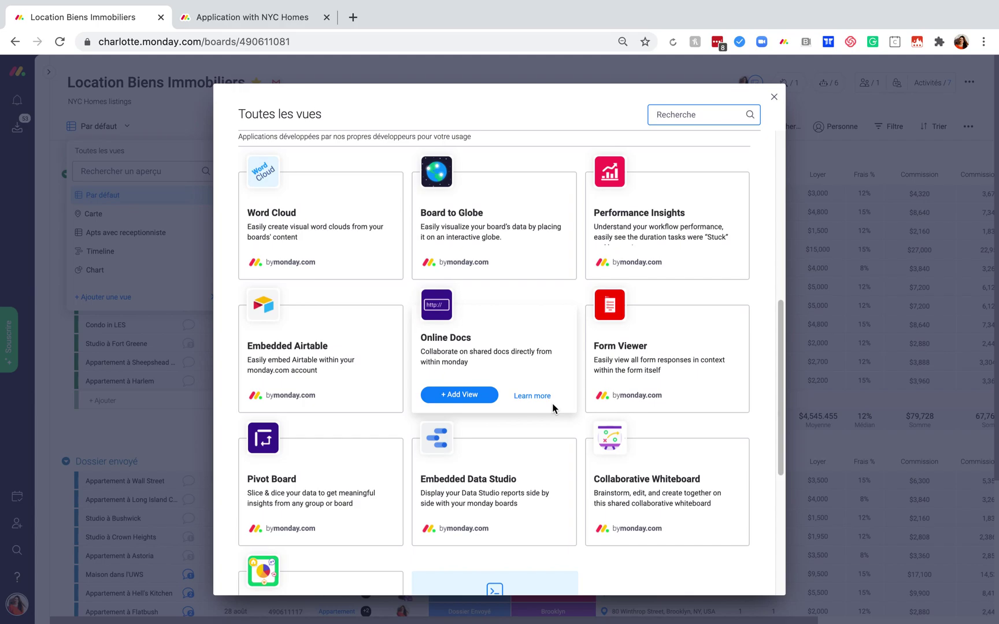
key("ctrl+Right")
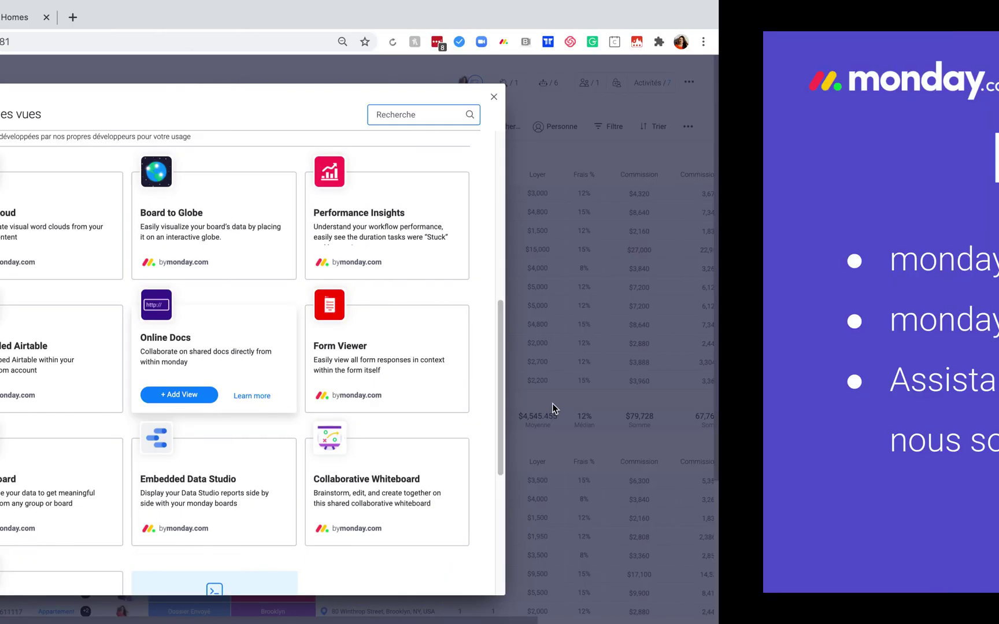